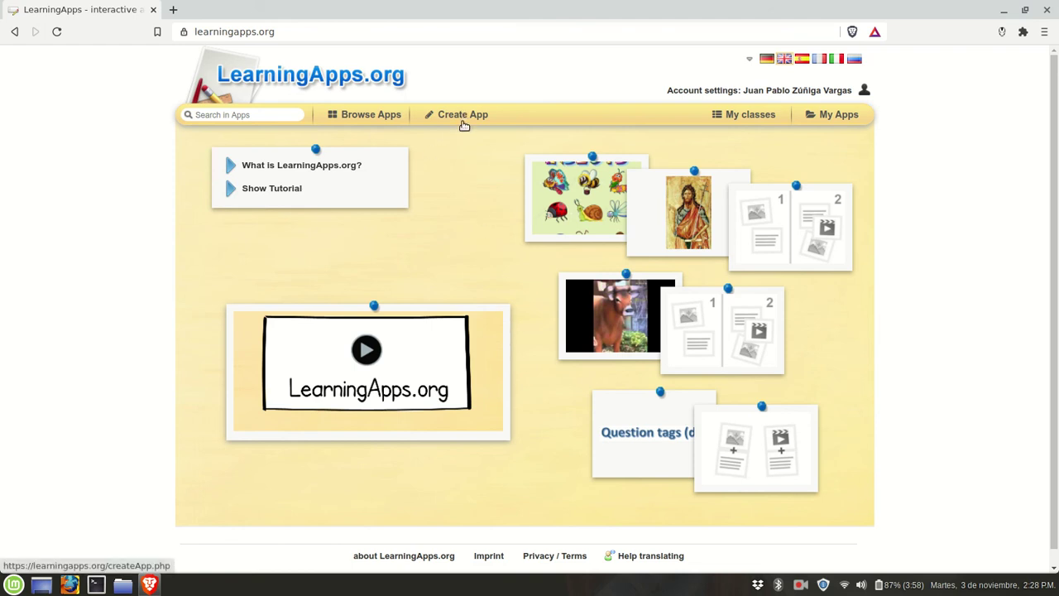
# Open the Create App page and scroll through the template gallery toward Crossword.
pyautogui.click(464, 120)
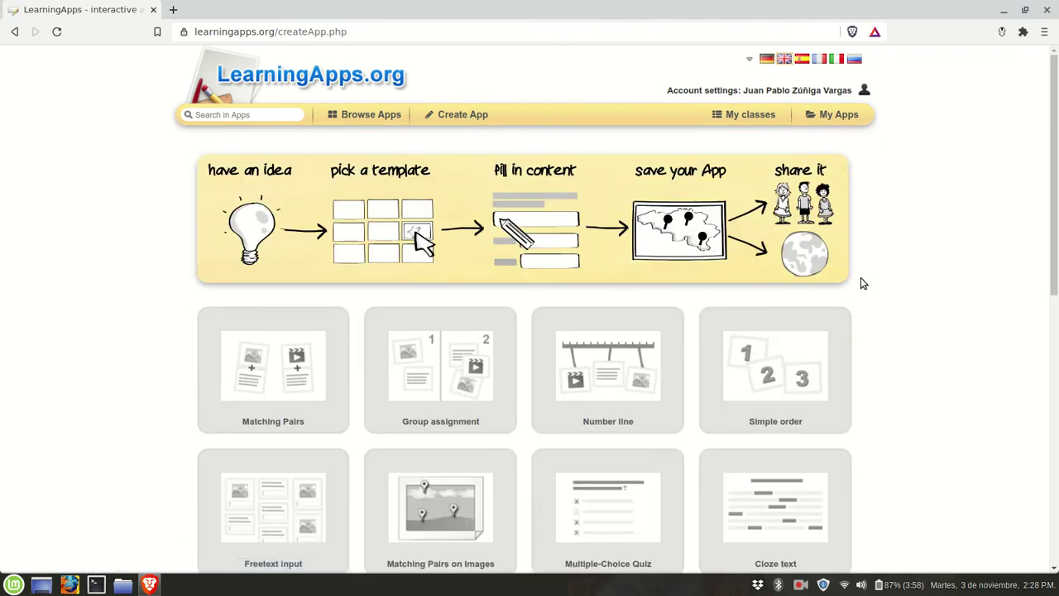
pyautogui.scroll(-5, 860, 279)
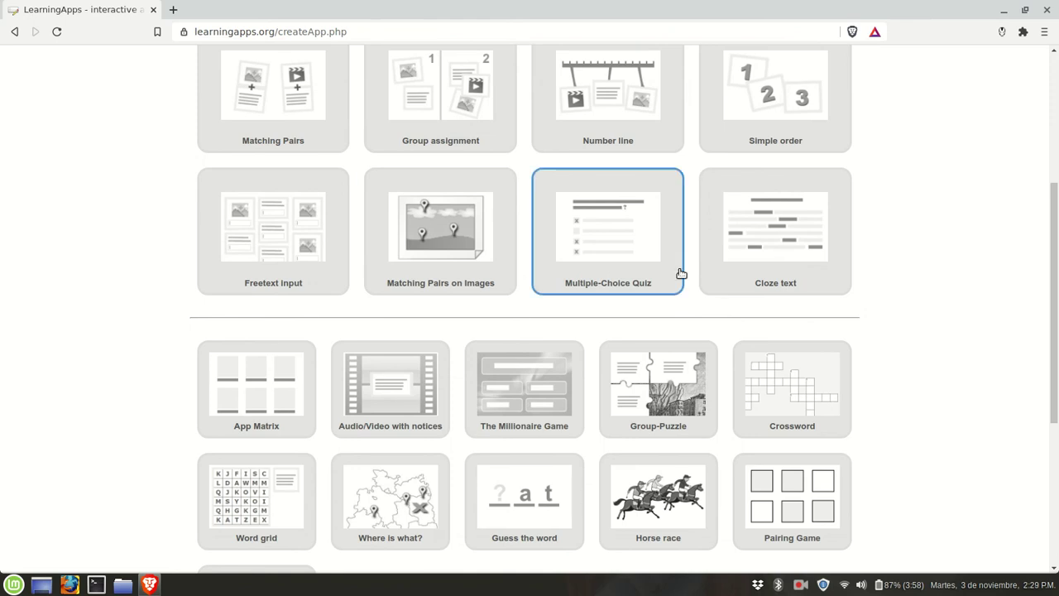
pyautogui.scroll(-1, 775, 272)
pyautogui.scroll(-1, 775, 272)
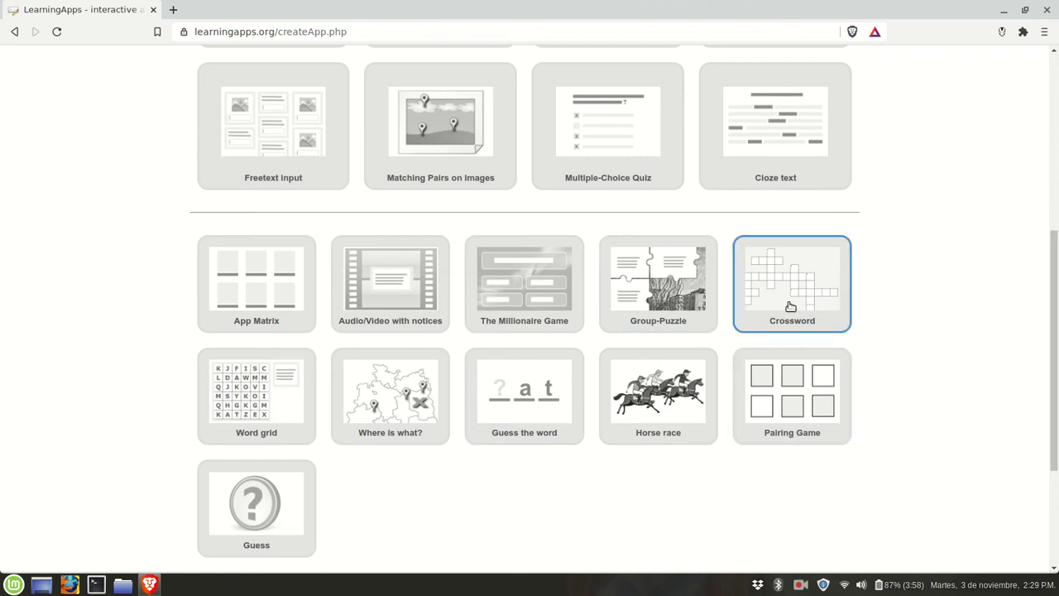
# Preview the Crossword template with its Wild animals example, then start a new crossword from it.
pyautogui.click(800, 287)
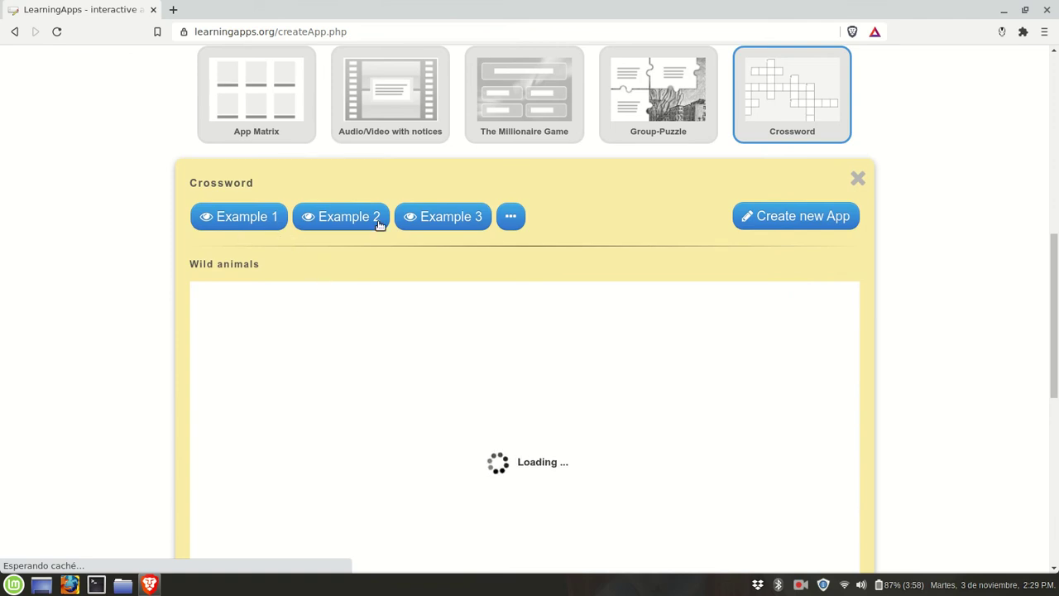
pyautogui.scroll(-1, 480, 317)
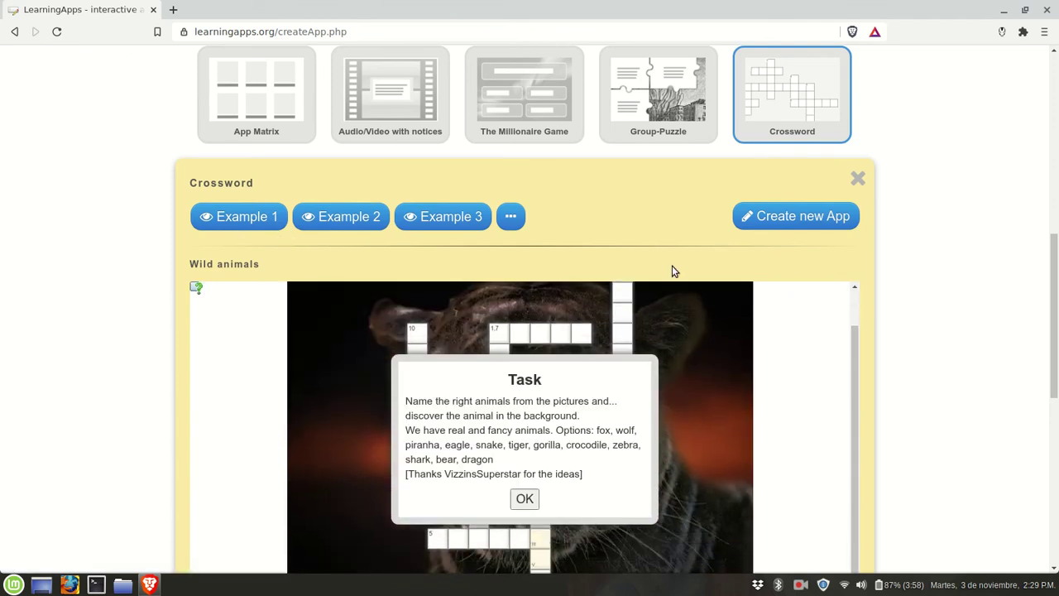
pyautogui.click(815, 216)
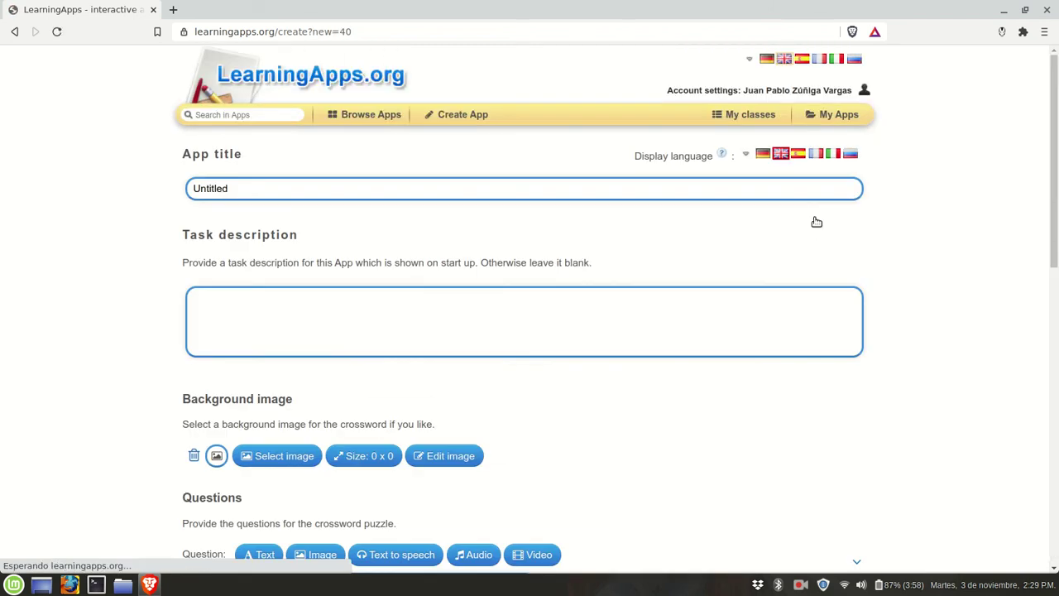
# Replace the Untitled app title with 'Means of Transportation'.
pyautogui.click(334, 193)
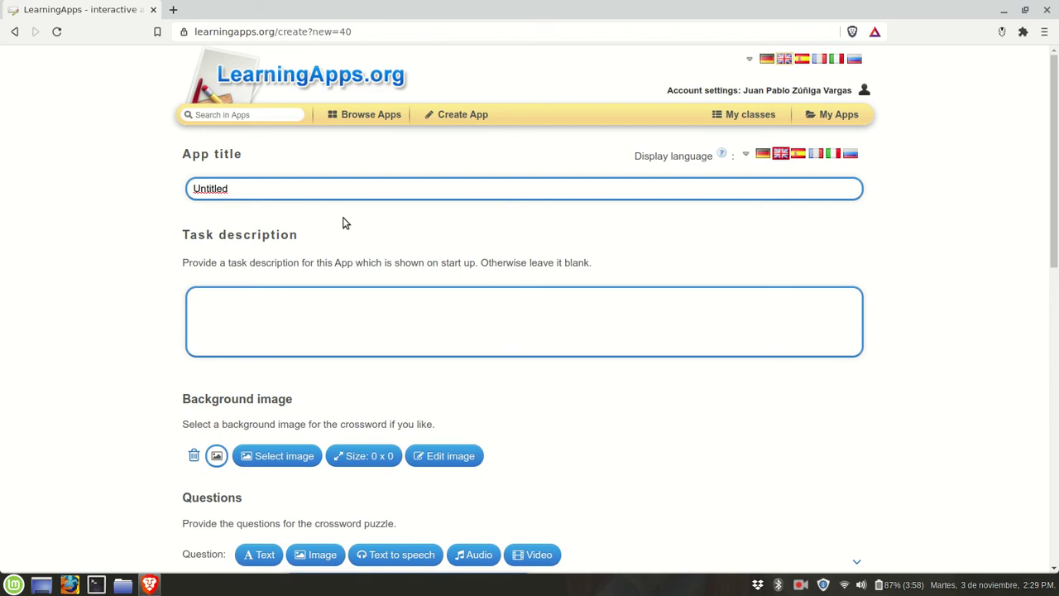
pyautogui.press('BackSpace')
pyautogui.press('BackSpace')
pyautogui.press('BackSpace')
pyautogui.press('BackSpace')
pyautogui.press('BackSpace')
pyautogui.write('M')
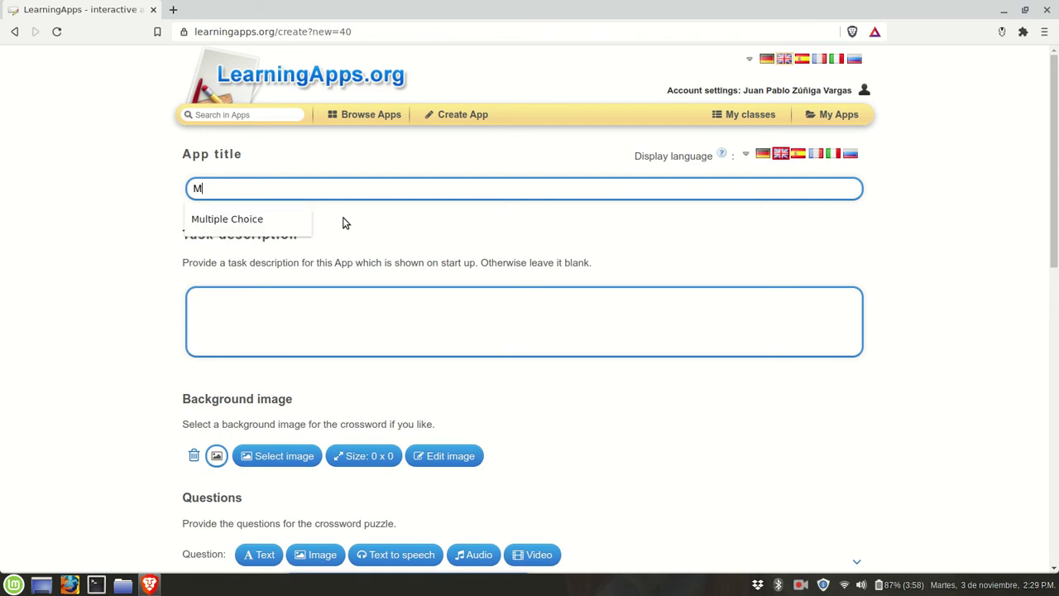
pyautogui.write('eans of ')
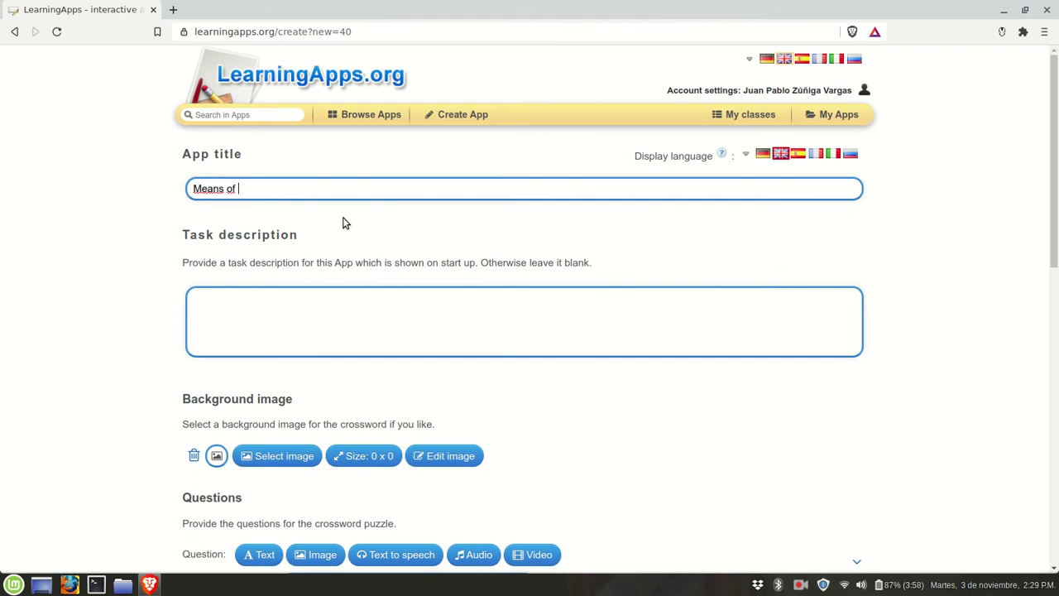
pyautogui.write('Trans')
pyautogui.write('porta')
pyautogui.write('to')
pyautogui.write('on')
# Enter the task description 'Identify the means of transportation described here.'.
pyautogui.scroll(-1, 345, 223)
pyautogui.click(322, 232)
pyautogui.write('Inden')
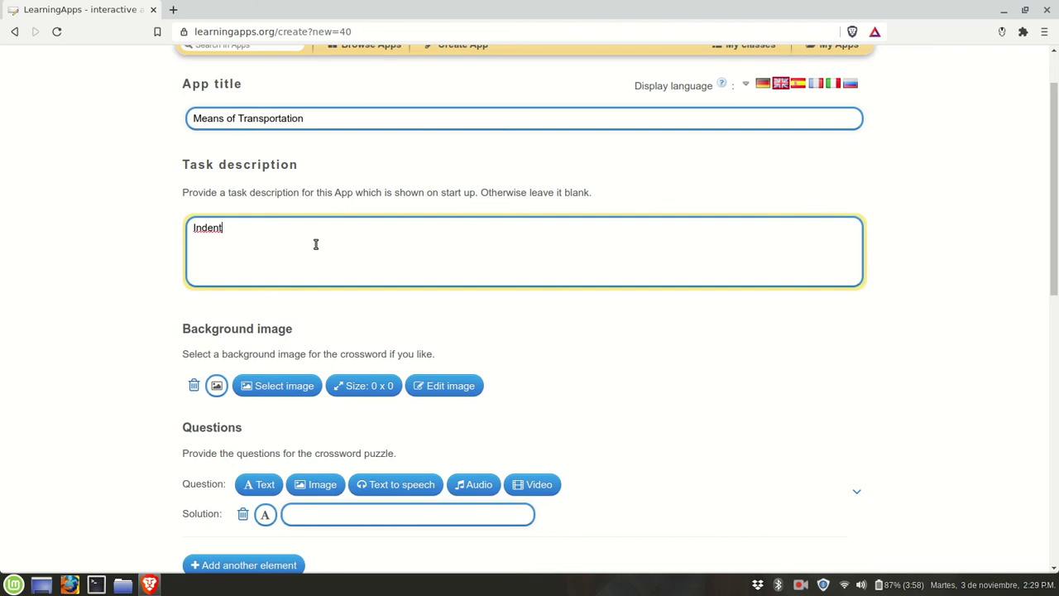
pyautogui.write('tify')
pyautogui.press('BackSpace')
pyautogui.press('BackSpace')
pyautogui.press('BackSpace')
pyautogui.press('BackSpace')
pyautogui.press('BackSpace')
pyautogui.press('BackSpace')
pyautogui.press('BackSpace')
pyautogui.press('BackSpace')
pyautogui.press('BackSpace')
pyautogui.write('dentic')
pyautogui.write('y the meand')
pyautogui.write(' of tan')
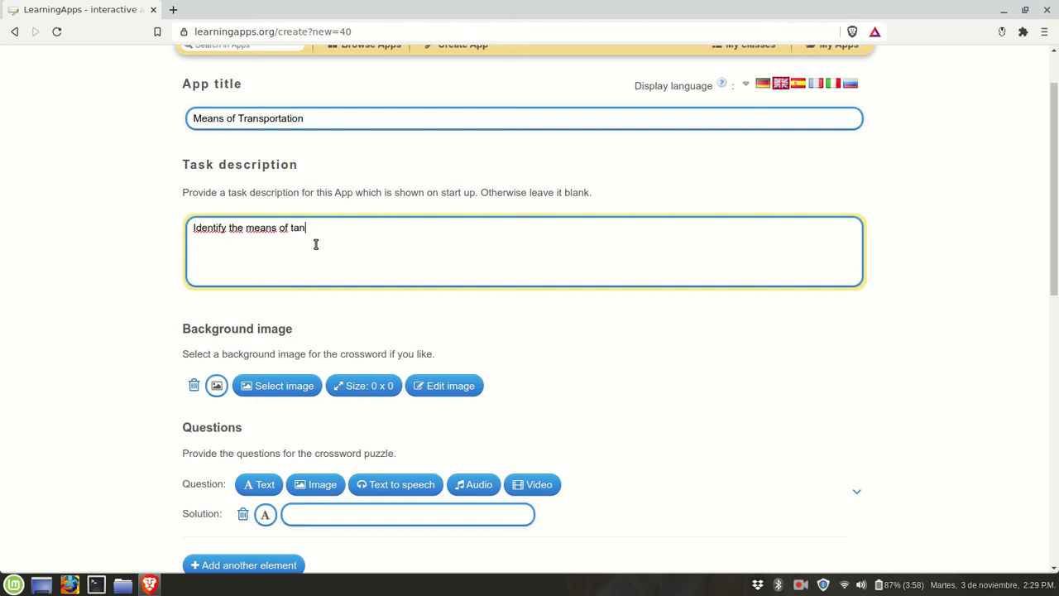
pyautogui.press('BackSpace')
pyautogui.press('BackSpace')
pyautogui.write('ransportation described here.')
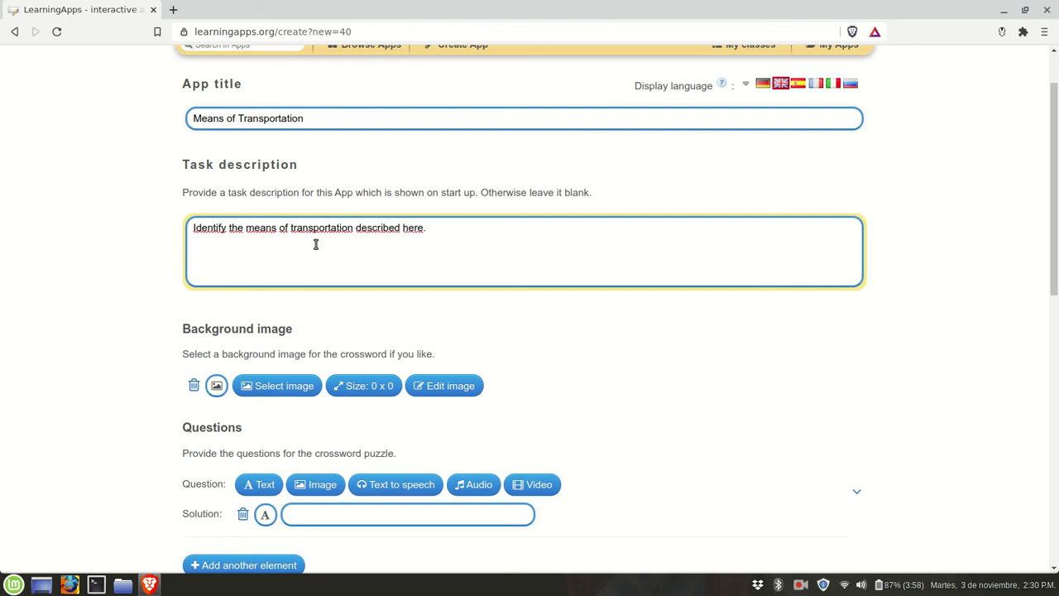
pyautogui.scroll(-3, 315, 244)
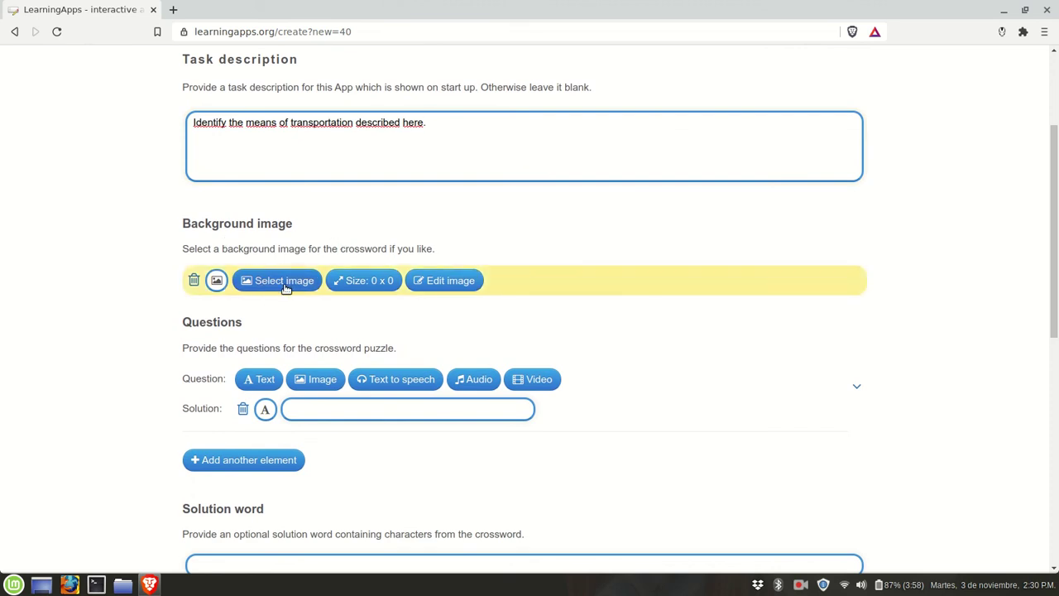
pyautogui.scroll(-3, 354, 284)
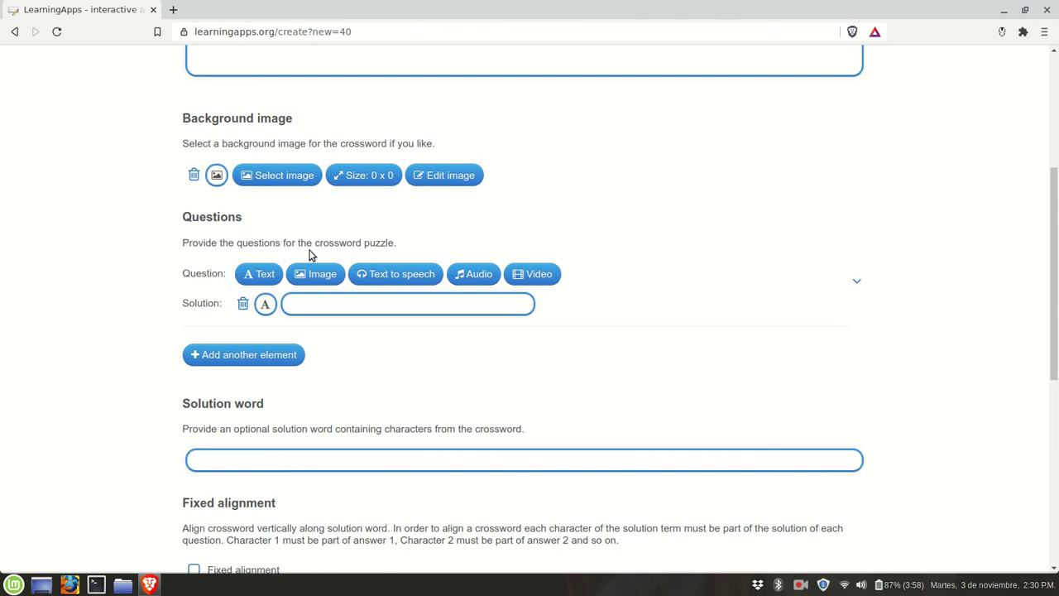
pyautogui.scroll(-1, 357, 249)
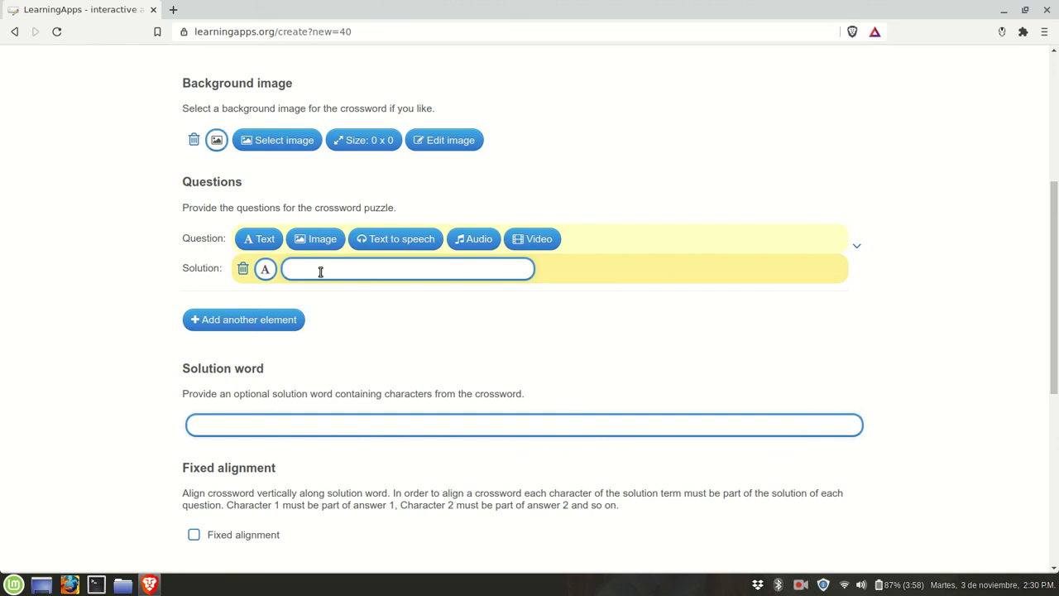
pyautogui.scroll(-2, 320, 272)
pyautogui.scroll(-3, 319, 276)
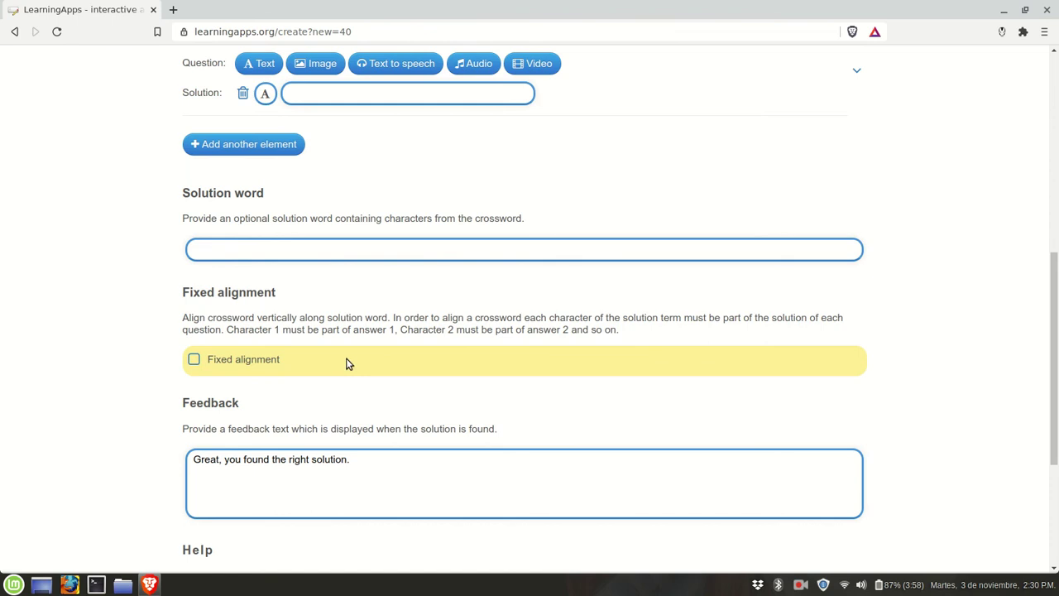
pyautogui.scroll(1, 346, 361)
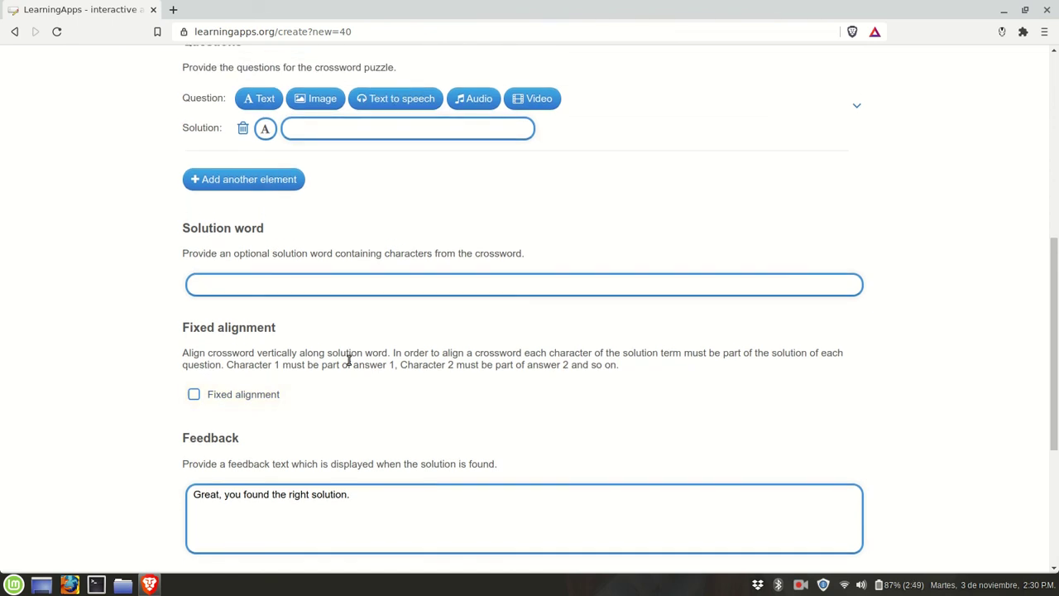
pyautogui.scroll(1, 338, 348)
pyautogui.scroll(3, 386, 382)
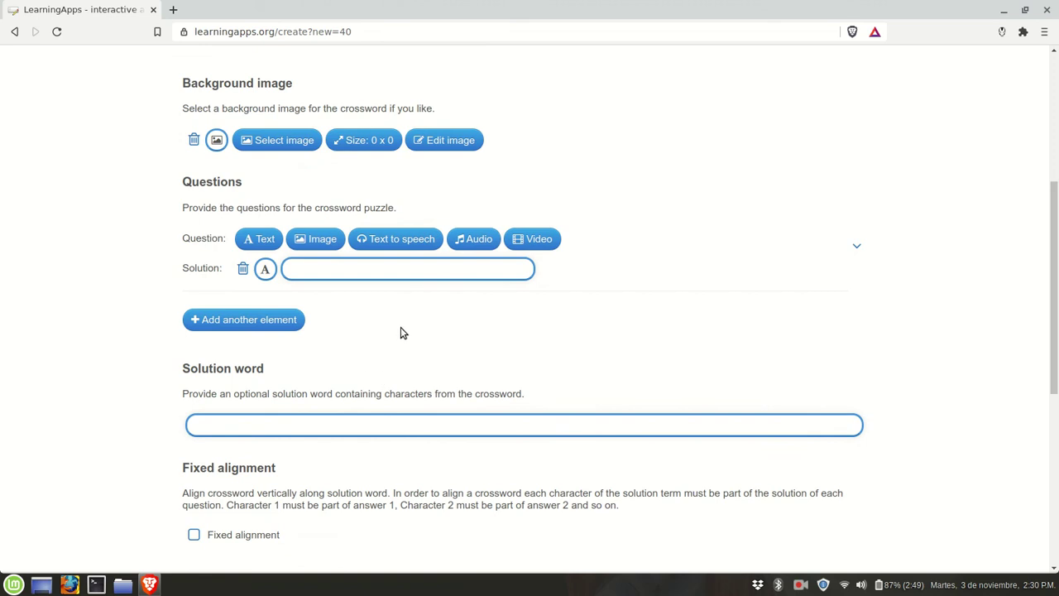
pyautogui.scroll(2, 400, 331)
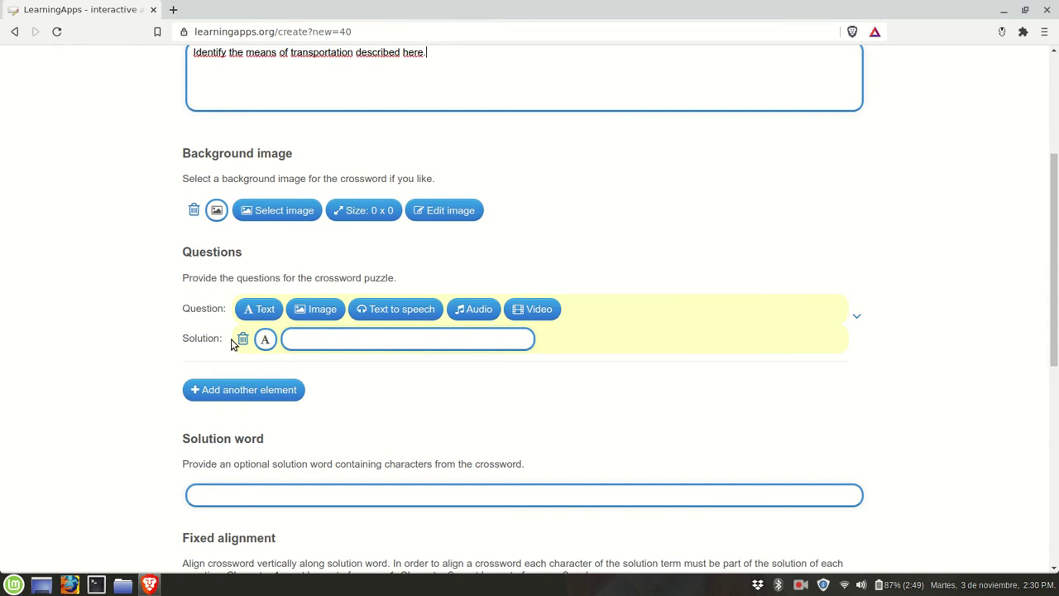
# Add the first text clue 'Four-wheeled vehicle' with answer car.
pyautogui.click(257, 309)
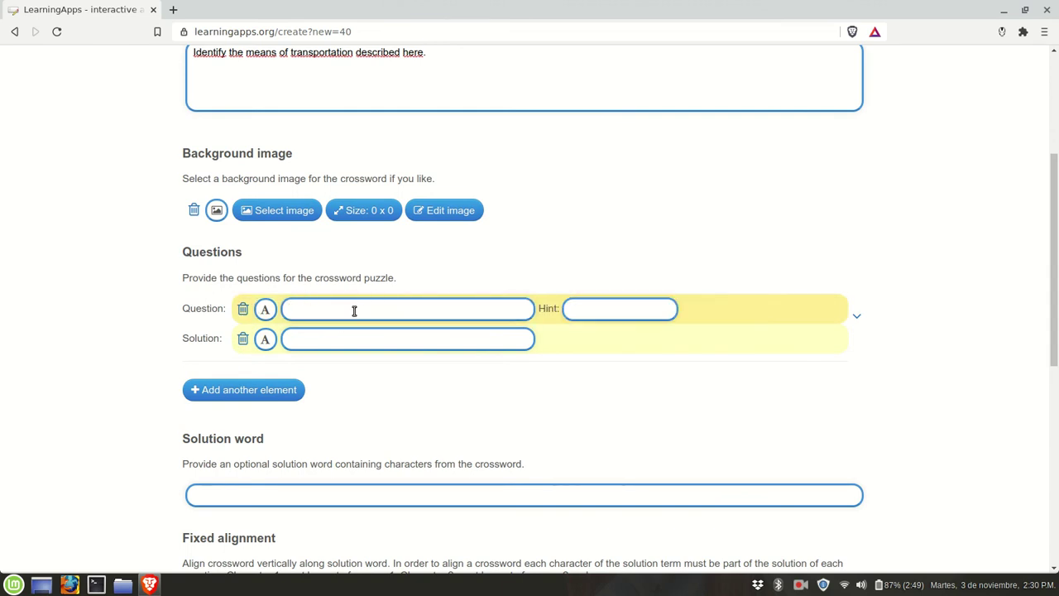
pyautogui.write('Four-wheeled vehicle')
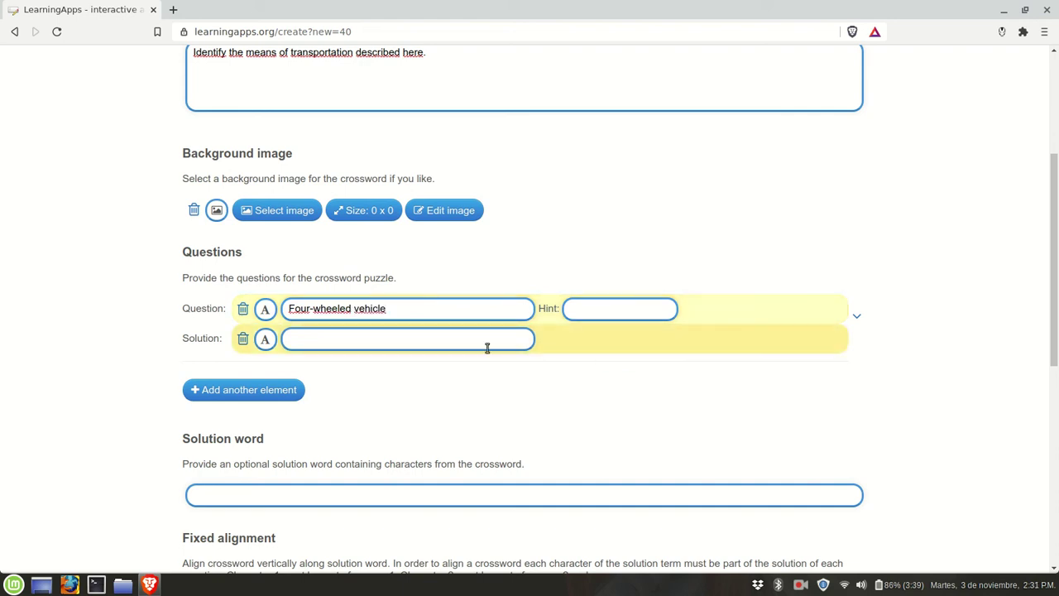
pyautogui.write('car')
# Add a second clue 'Two-wheeled vehicle' with answer motorcycle.
pyautogui.click(239, 389)
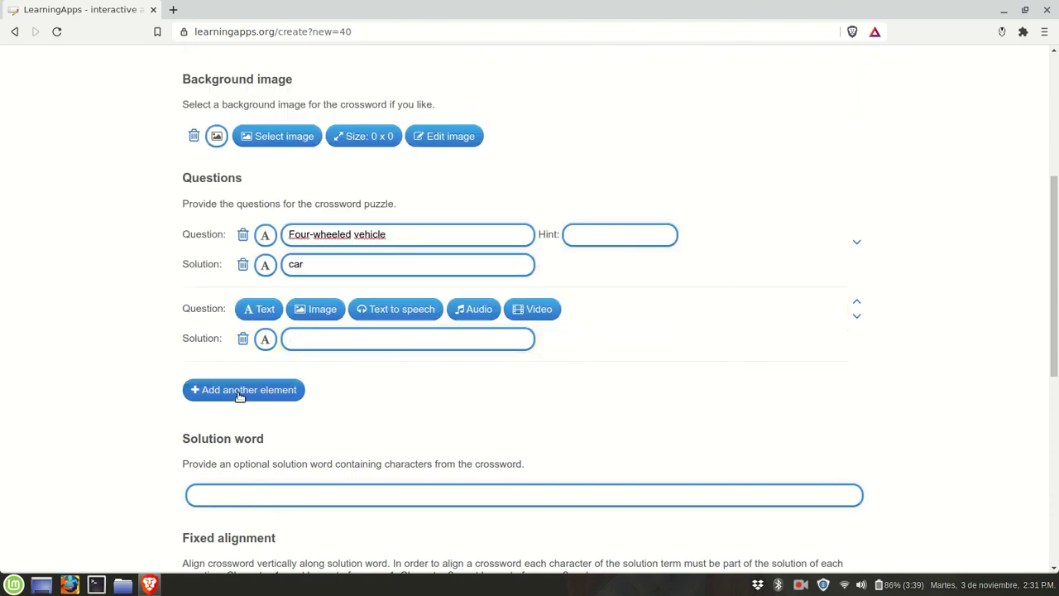
pyautogui.click(263, 307)
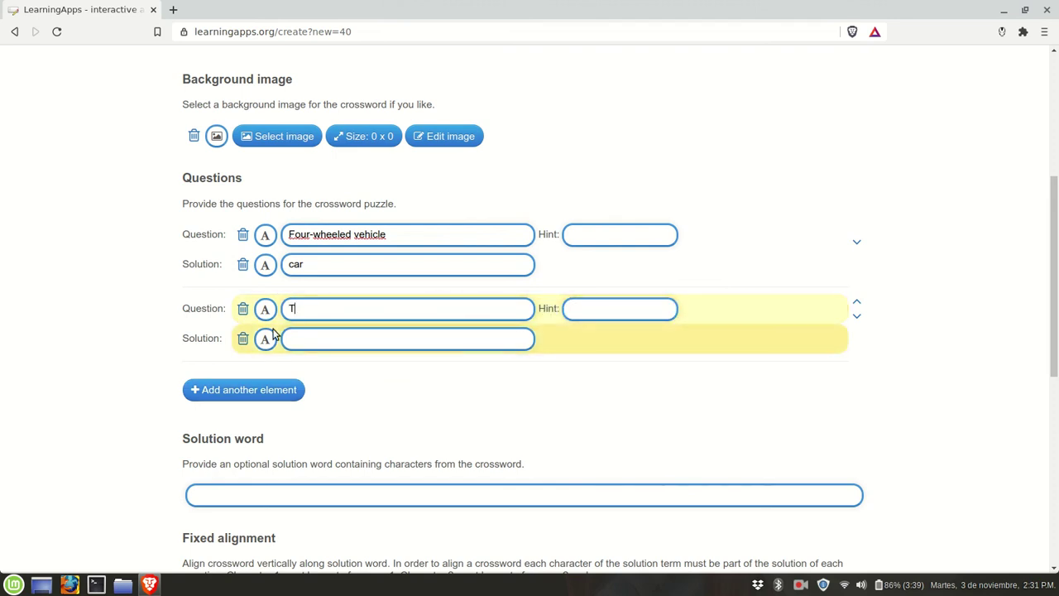
pyautogui.write('Two-wheeled vehic')
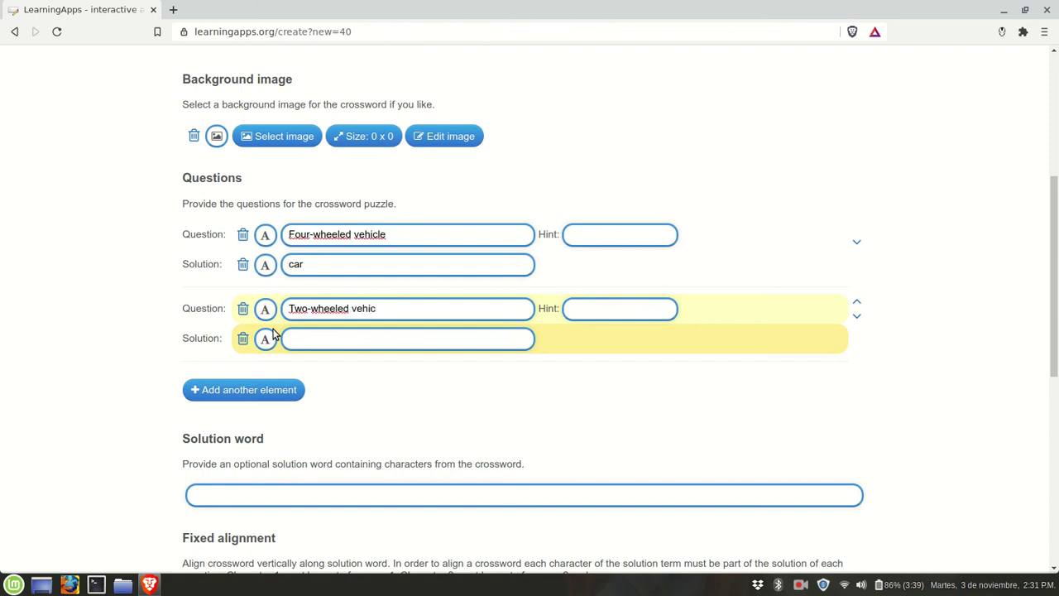
pyautogui.write('le')
pyautogui.write('Mort')
pyautogui.press('BackSpace')
pyautogui.press('BackSpace')
pyautogui.press('BackSpace')
pyautogui.write('motorcycle')
# Add a third clue 'Flying vehicle' (airplane) and a fourth text clue row.
pyautogui.scroll(-1, 442, 332)
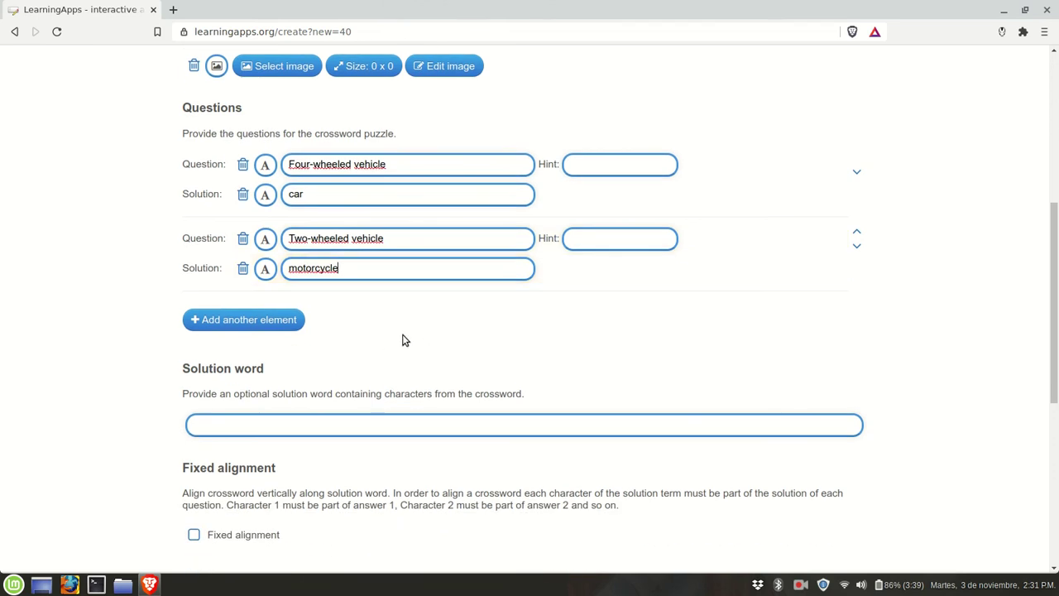
pyautogui.click(252, 320)
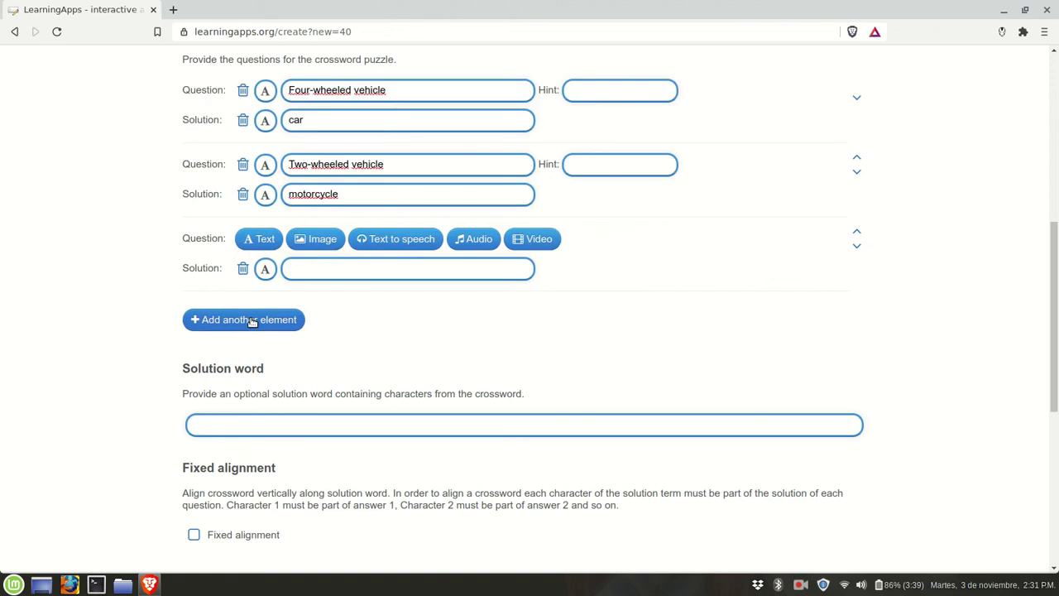
pyautogui.click(265, 239)
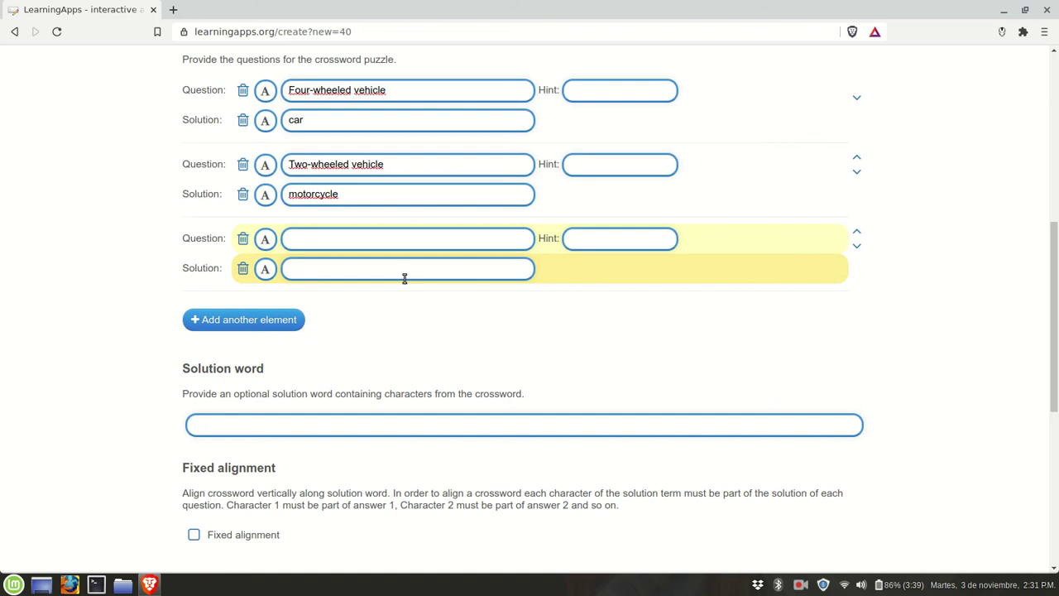
pyautogui.write('Flying vehicleairpl')
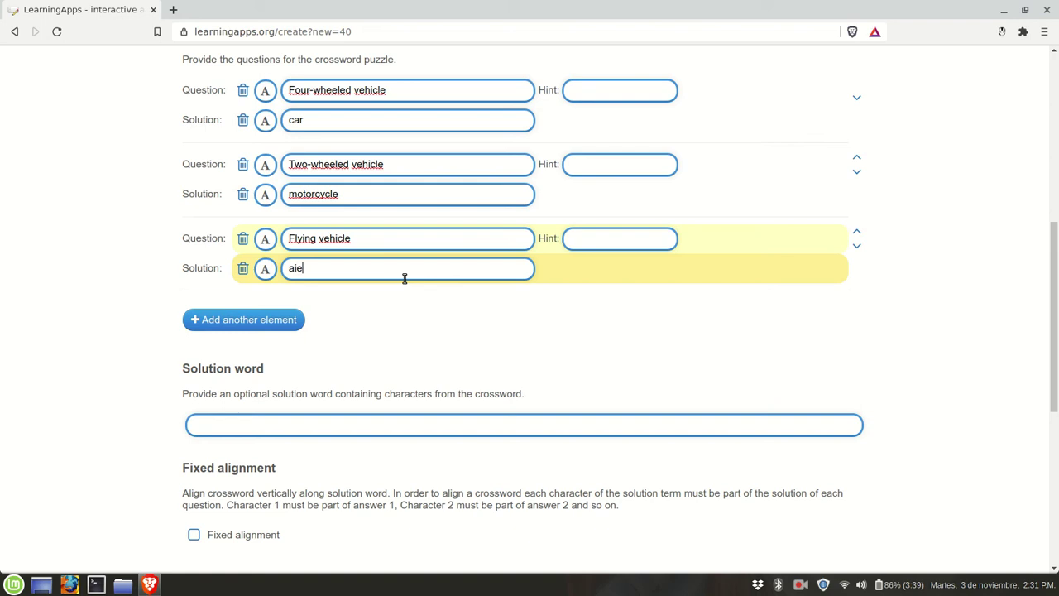
pyautogui.write('ane')
pyautogui.click(211, 314)
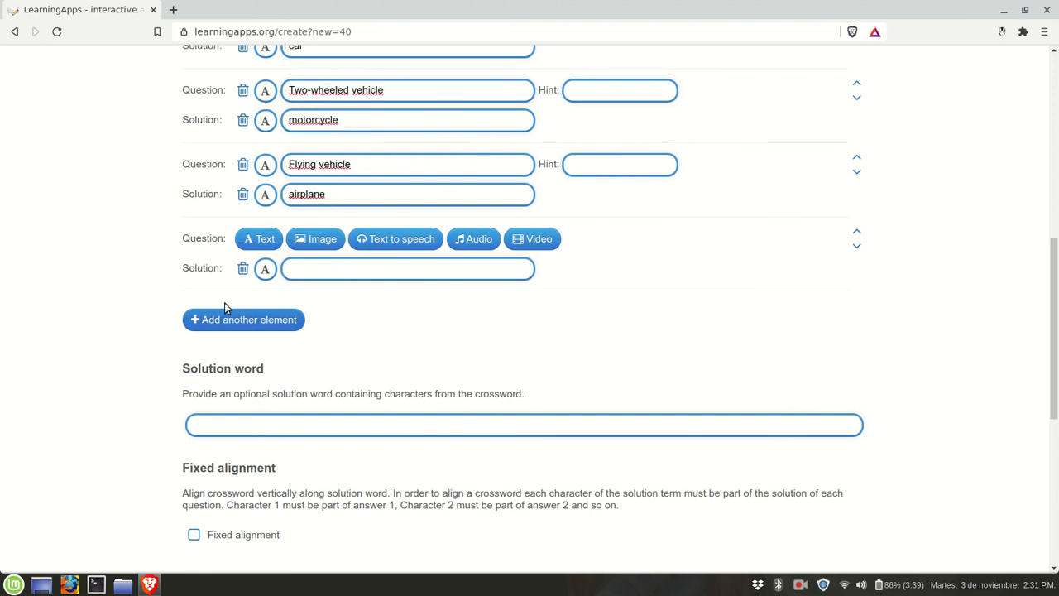
pyautogui.click(261, 239)
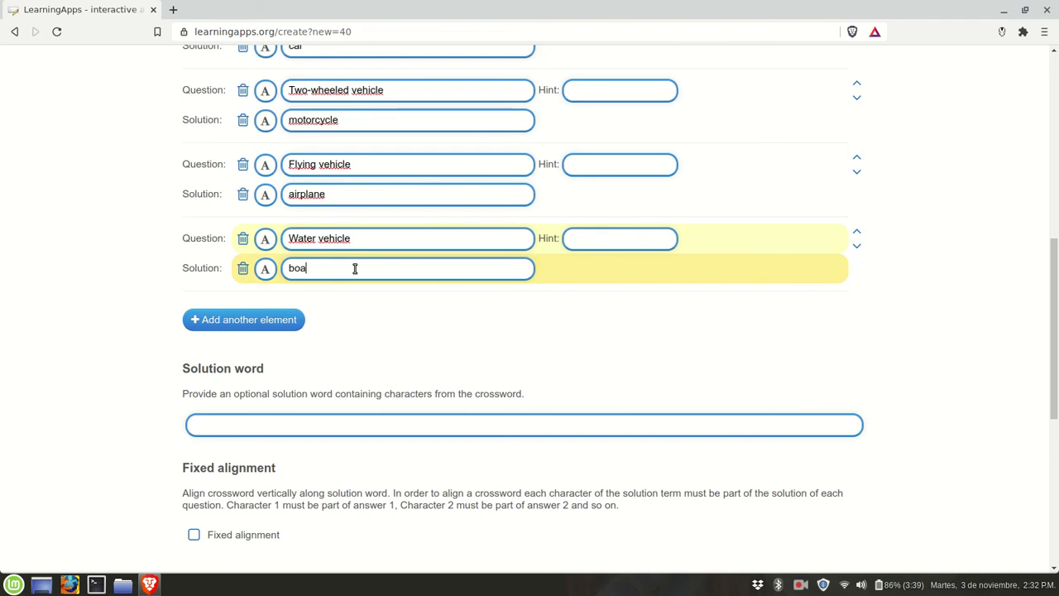
pyautogui.scroll(3, 355, 268)
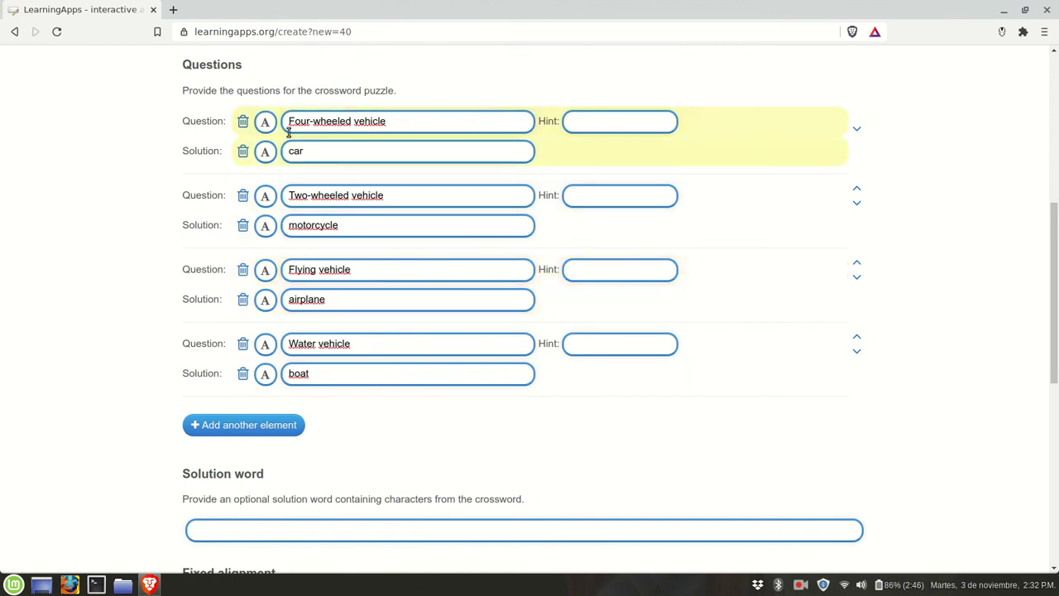
pyautogui.scroll(-1, 378, 286)
pyautogui.scroll(5, 378, 286)
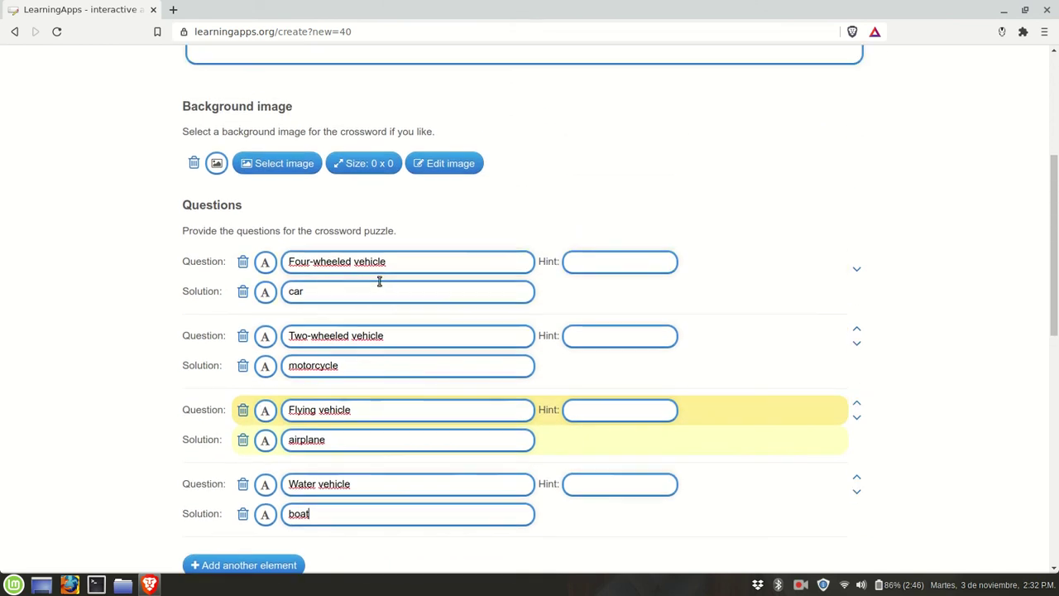
pyautogui.scroll(-14, 378, 264)
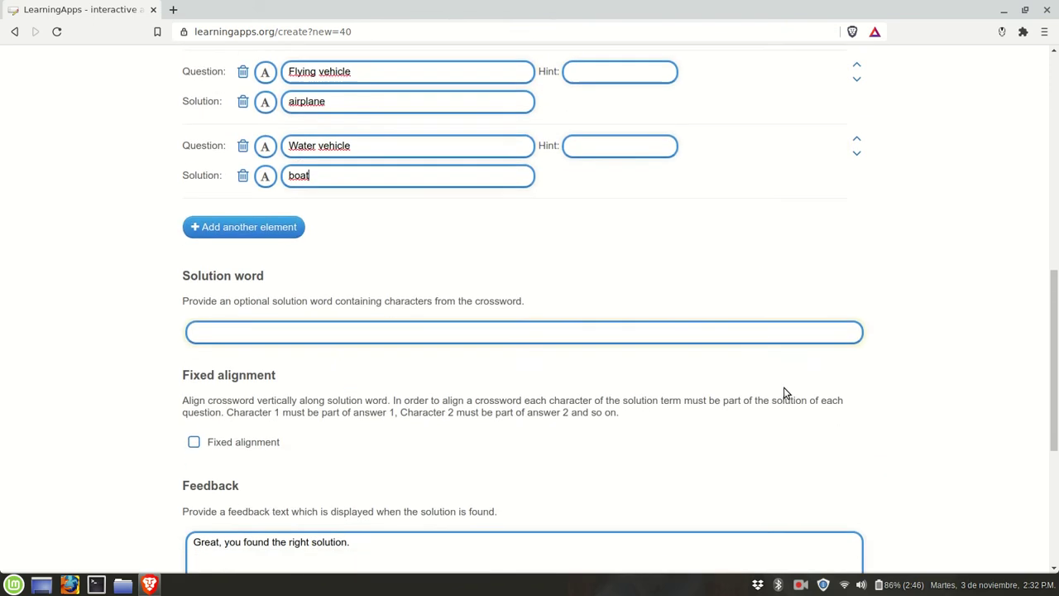
pyautogui.scroll(-4, 808, 429)
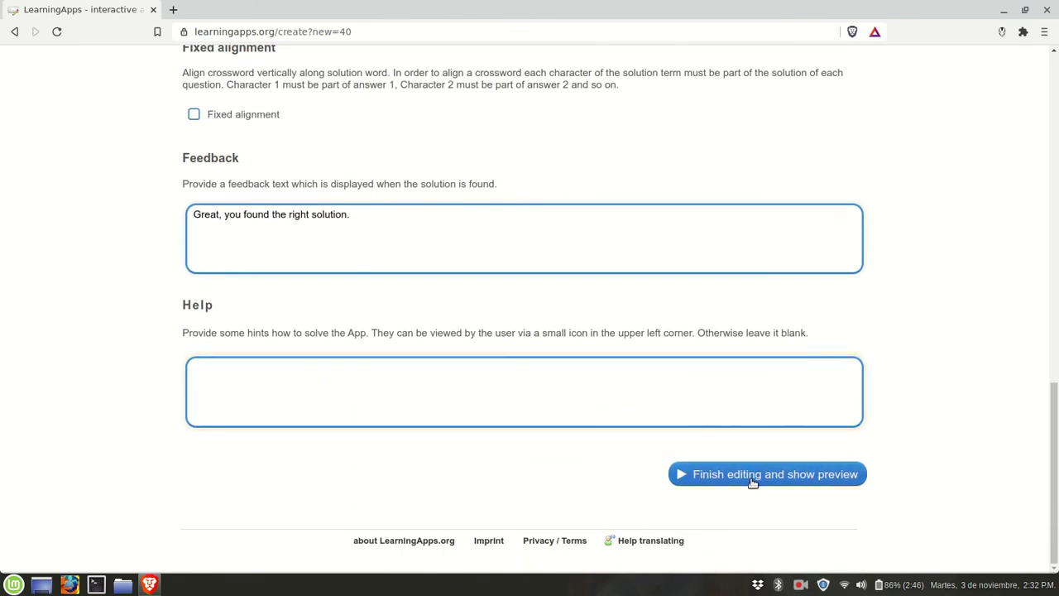
pyautogui.scroll(16, 753, 479)
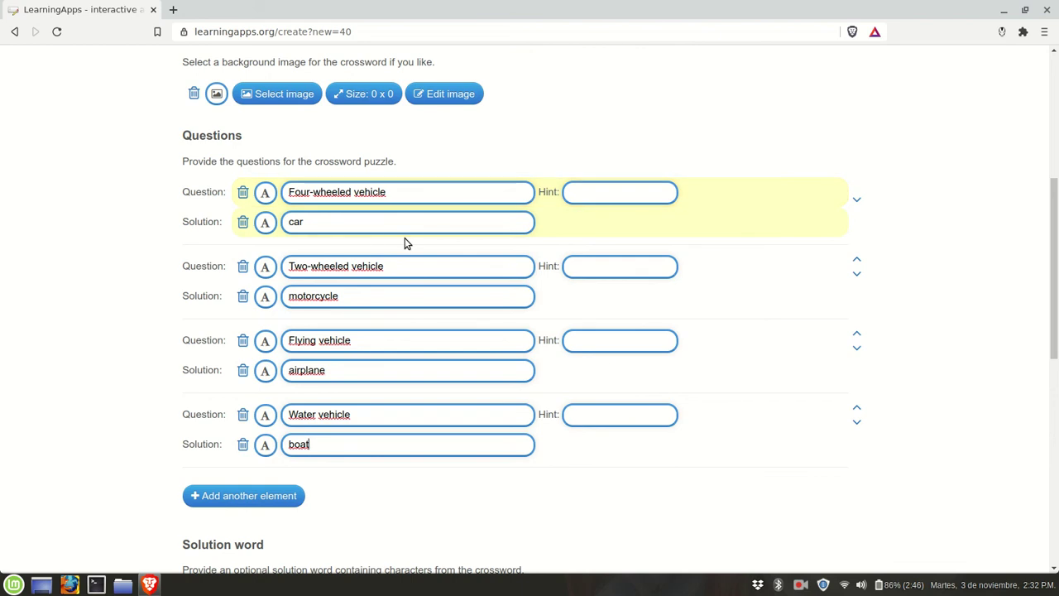
pyautogui.scroll(-8, 671, 137)
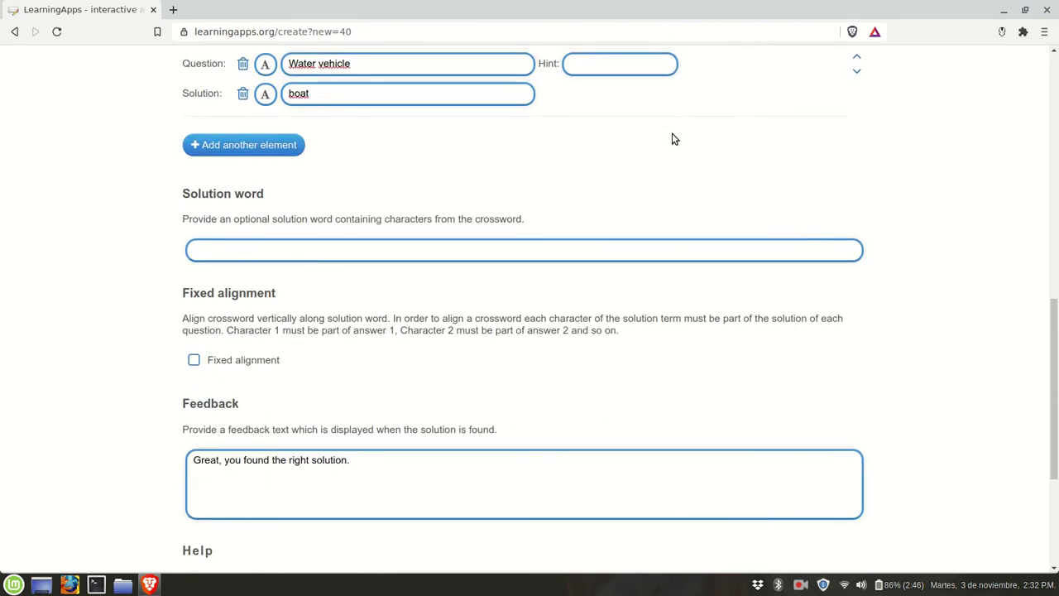
pyautogui.scroll(-5, 671, 137)
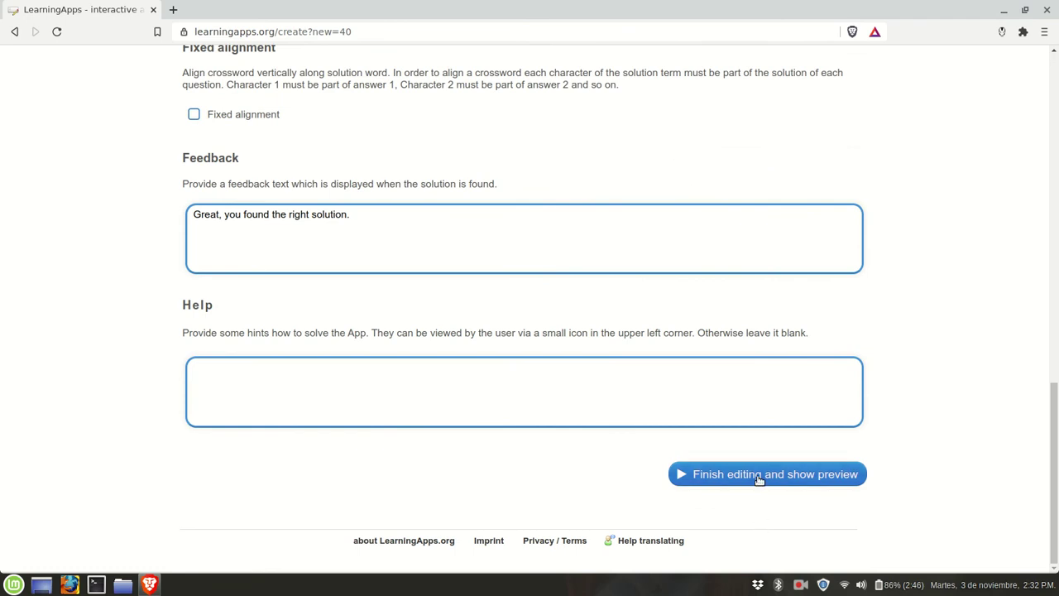
# Preview the Means of Transportation crossword and try the question 2 clue.
pyautogui.click(758, 477)
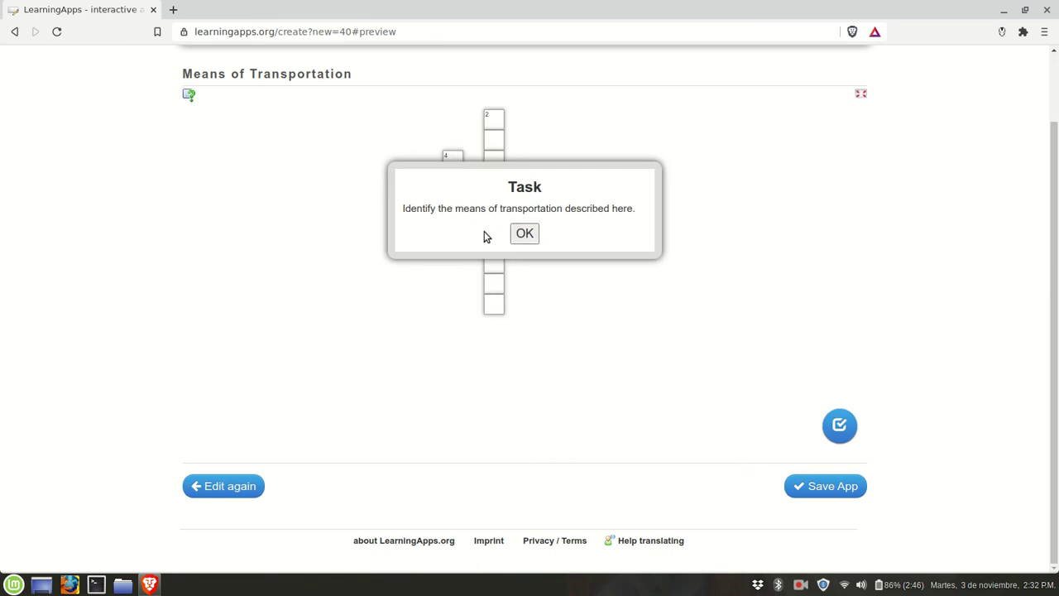
pyautogui.click(524, 234)
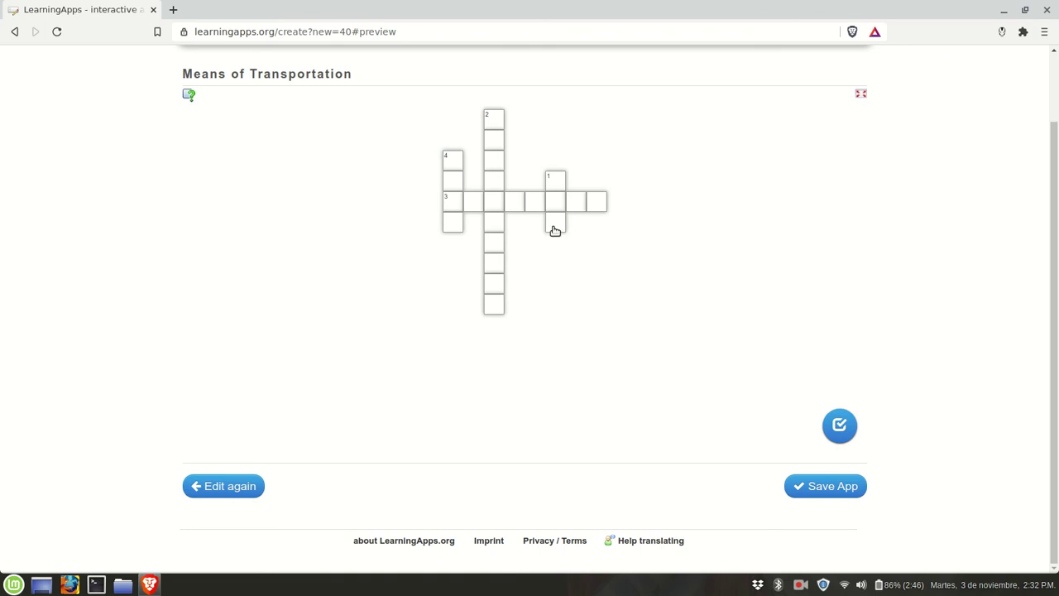
pyautogui.click(495, 122)
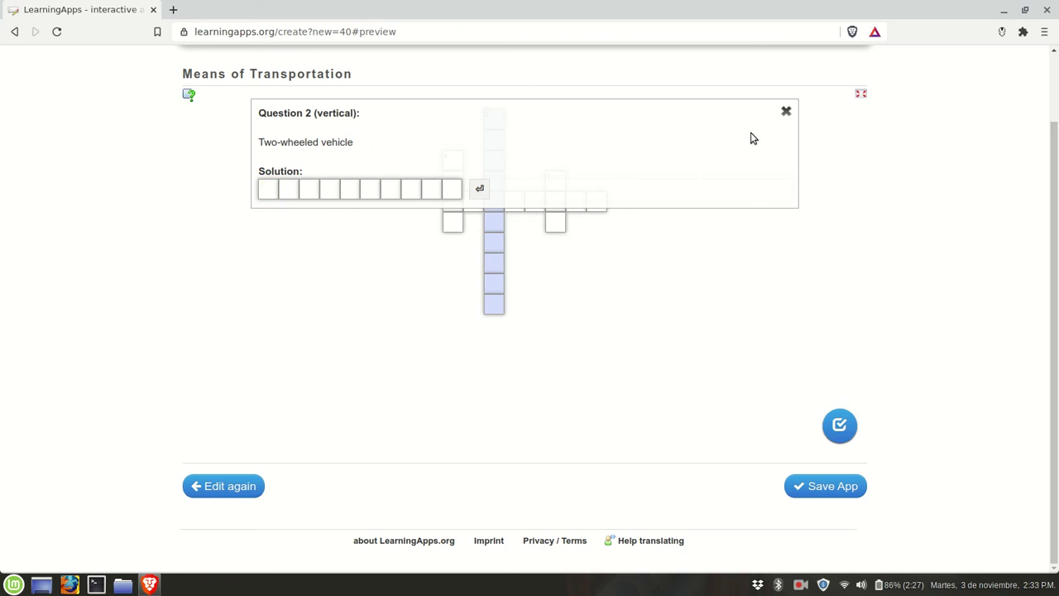
pyautogui.click(786, 111)
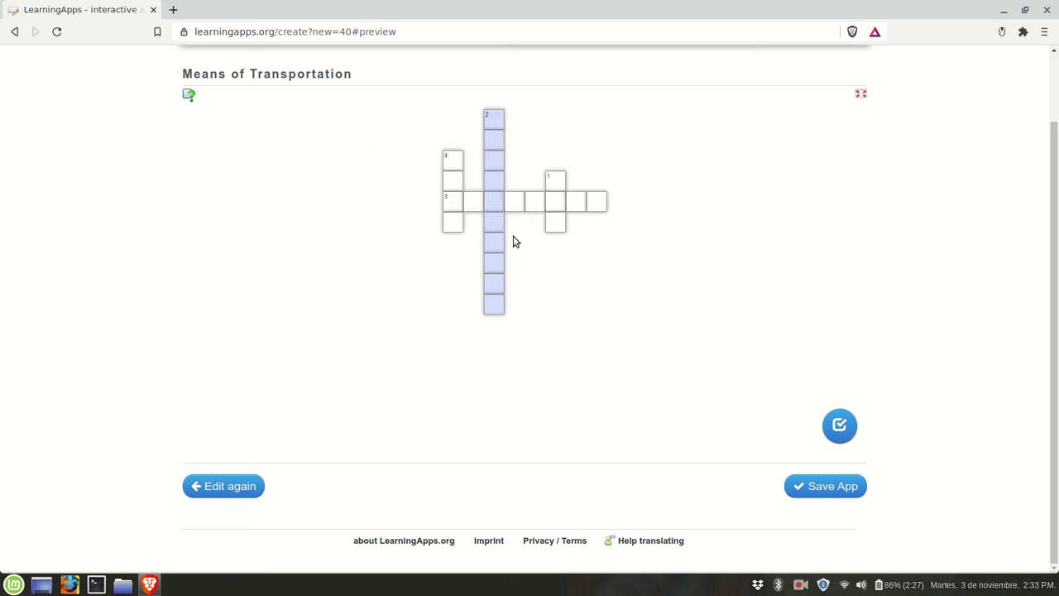
# Save the crossword as an app and dismiss the success message.
pyautogui.scroll(2, 505, 237)
pyautogui.scroll(-2, 792, 333)
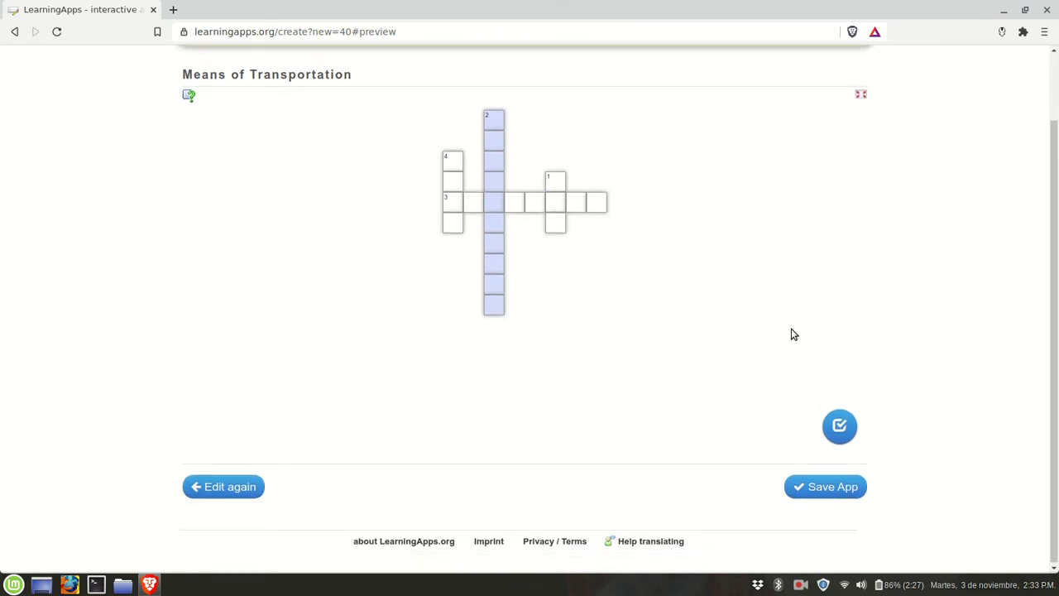
pyautogui.click(830, 487)
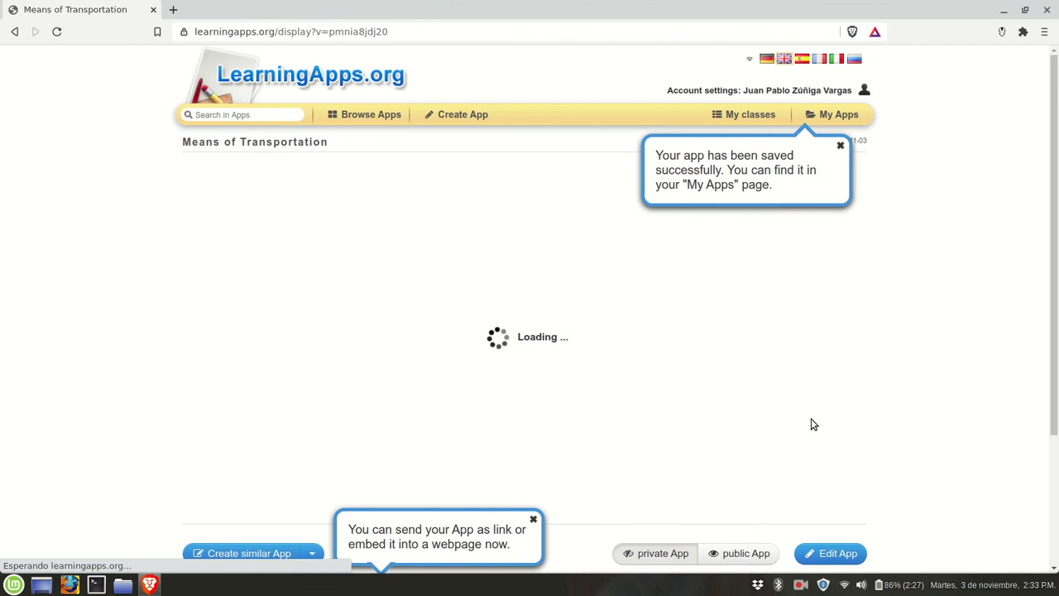
pyautogui.click(839, 146)
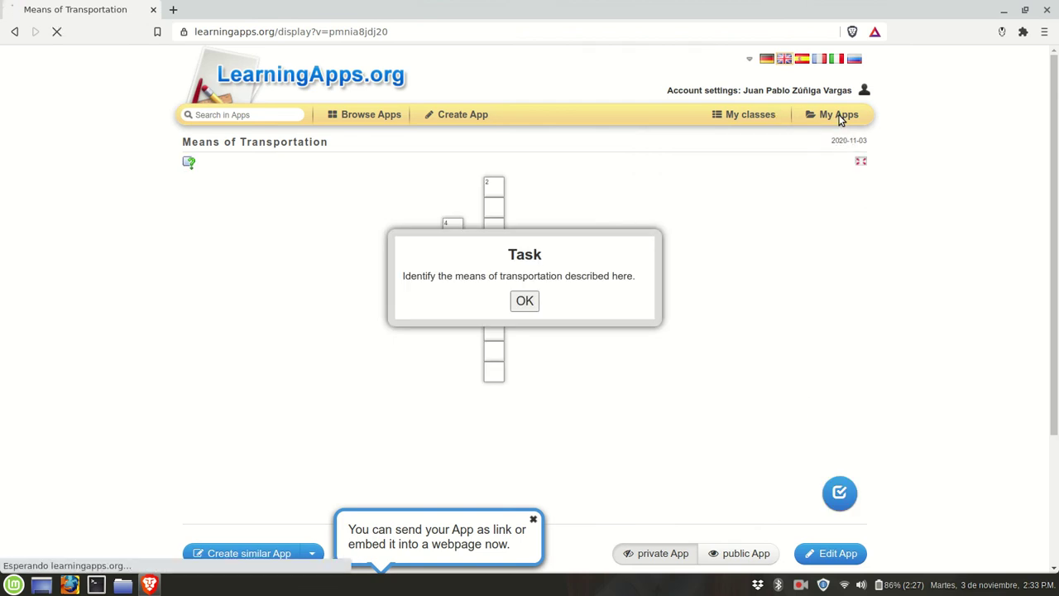
# In My Apps, move the Means of Transportation crossword into the Practice folder.
pyautogui.click(839, 115)
pyautogui.scroll(-1, 744, 184)
pyautogui.scroll(-3, 744, 185)
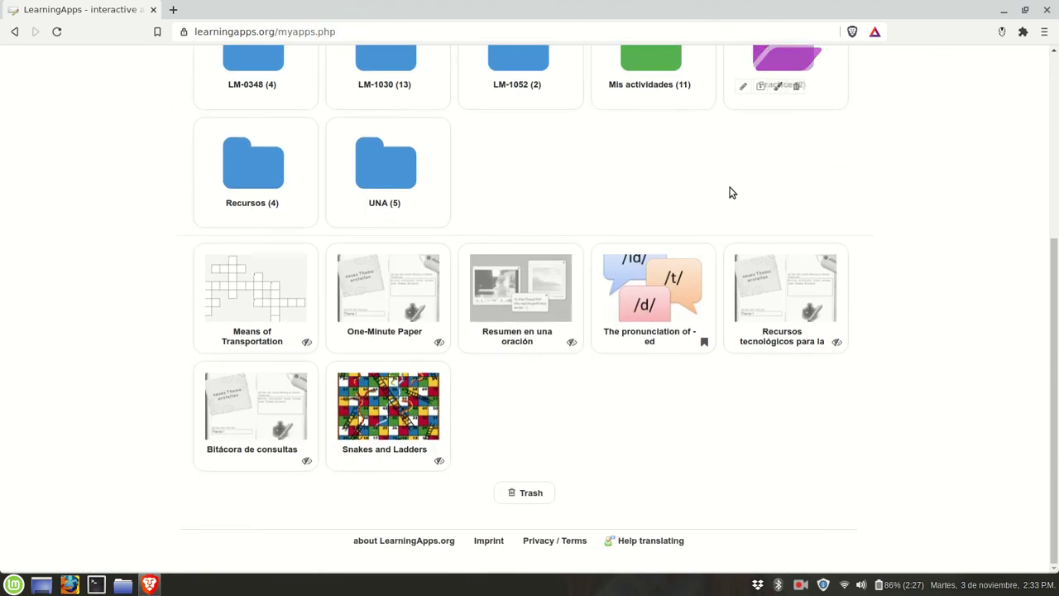
pyautogui.moveTo(272, 303)
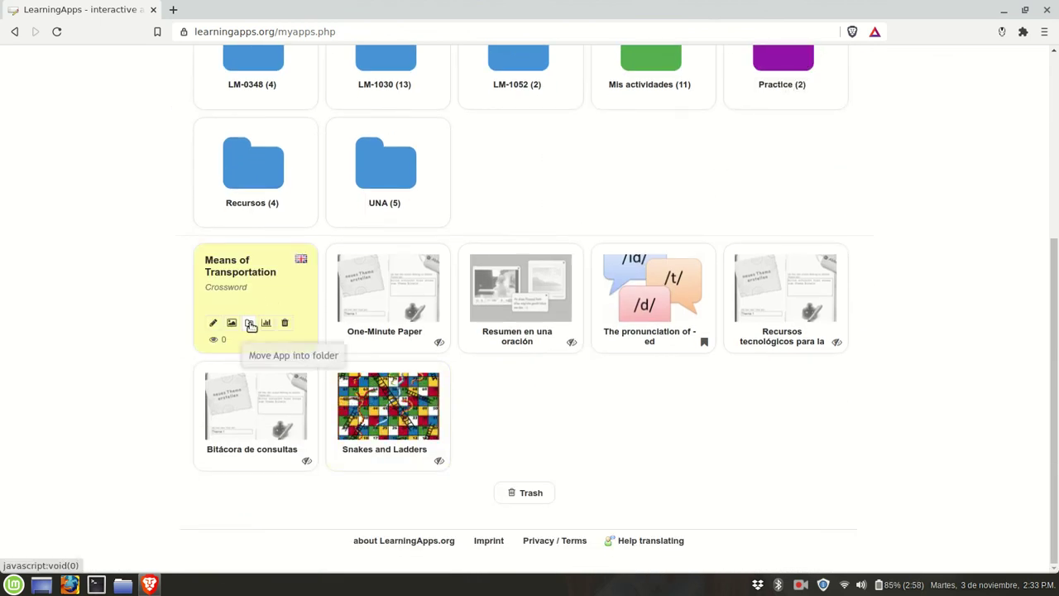
pyautogui.click(249, 323)
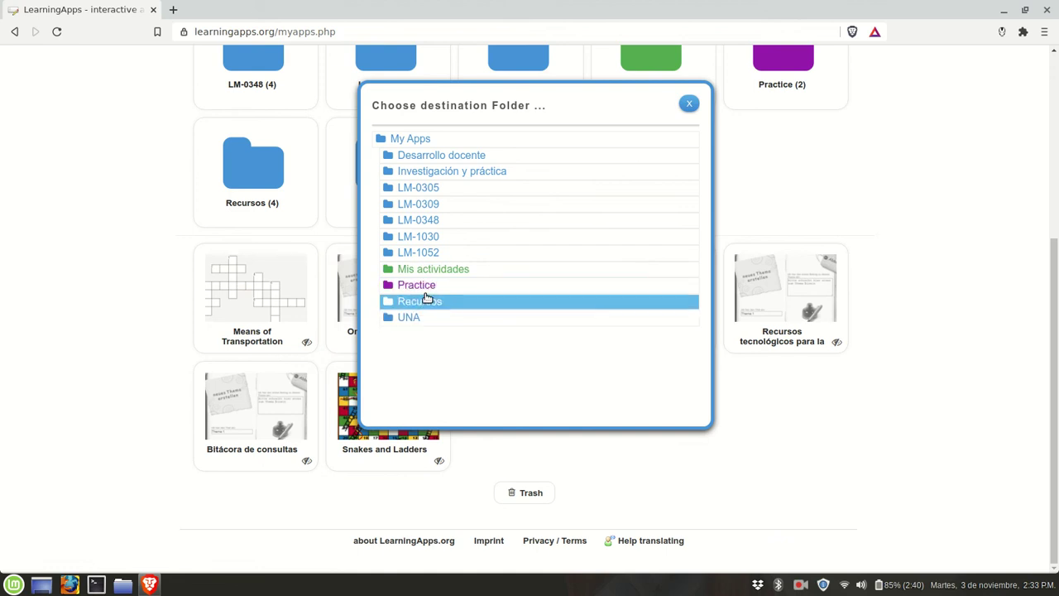
pyautogui.click(422, 285)
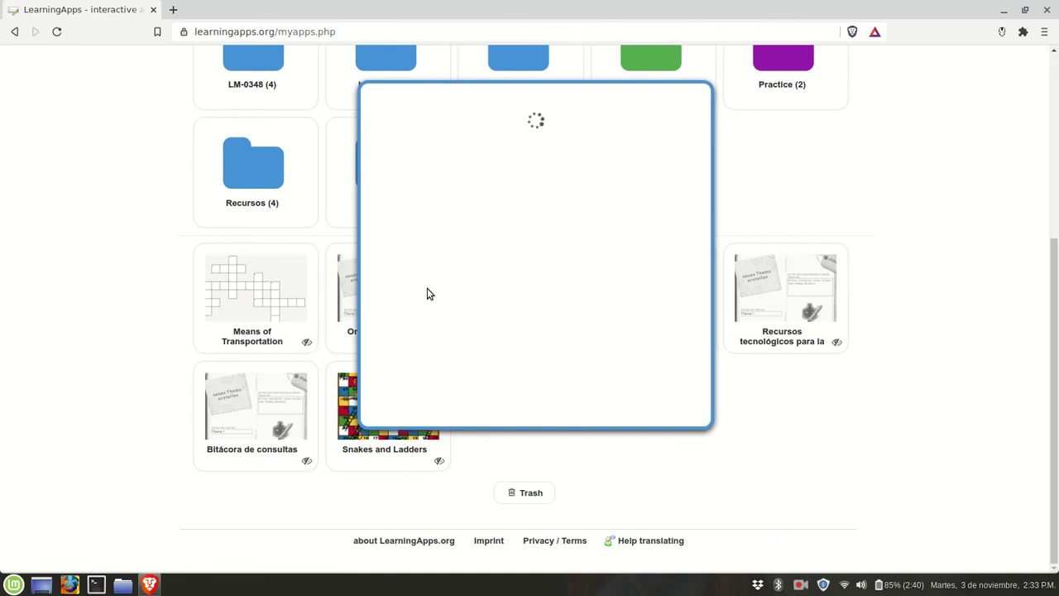
pyautogui.scroll(5, 568, 255)
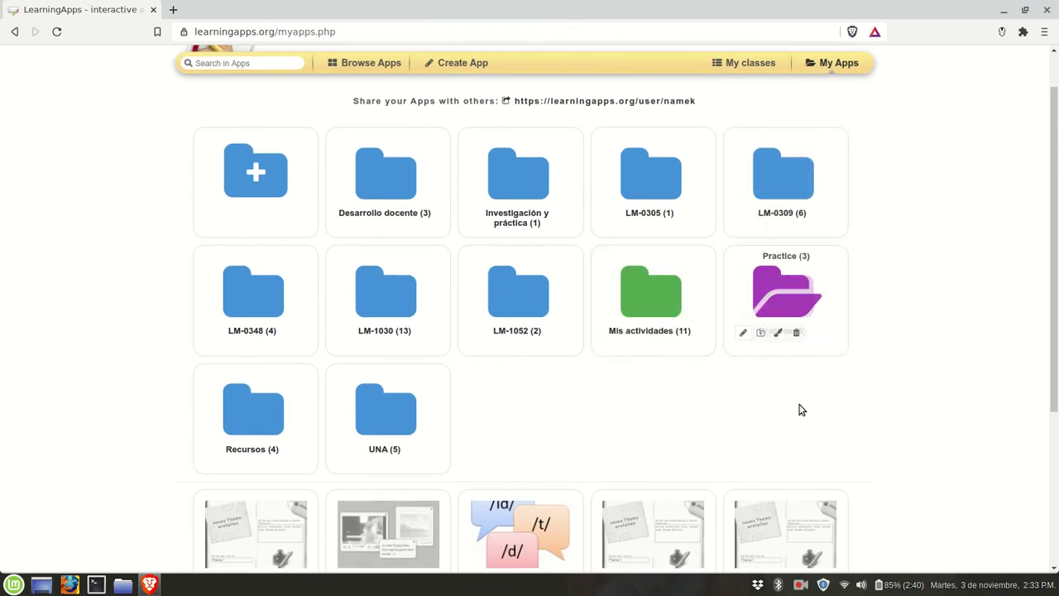
pyautogui.moveTo(780, 340)
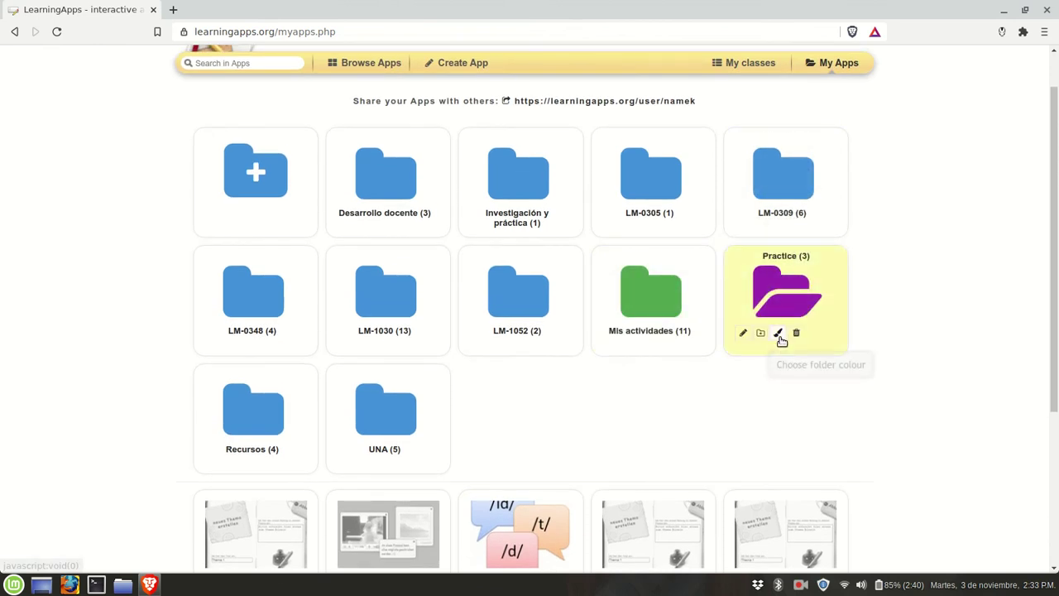
pyautogui.scroll(1, 782, 352)
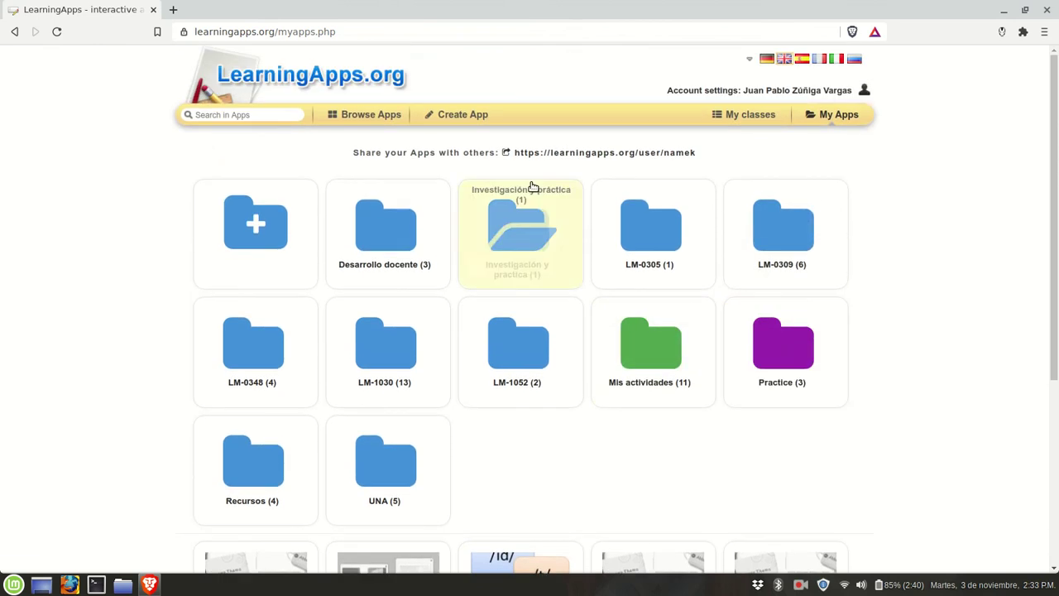
# Open the template gallery and view the Word grid example 'Voice production and types of voices'.
pyautogui.click(483, 121)
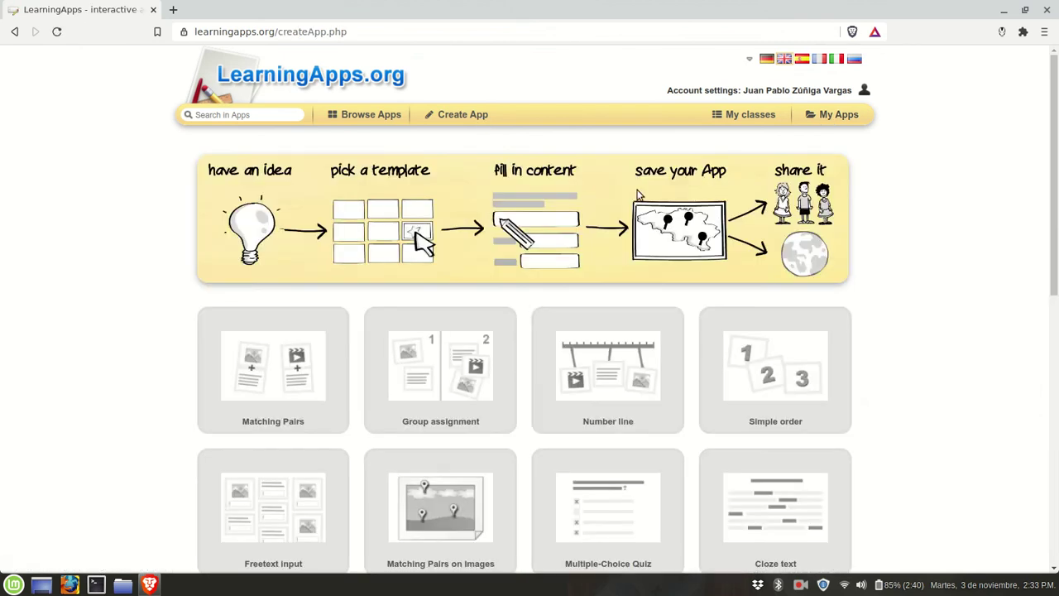
pyautogui.scroll(-4, 853, 279)
pyautogui.scroll(-2, 856, 281)
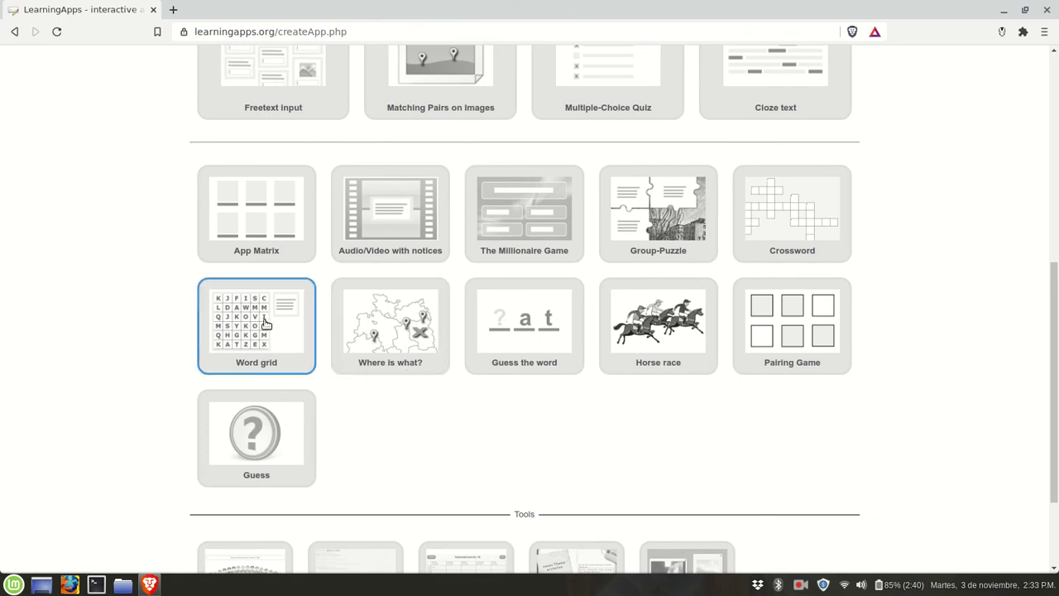
pyautogui.click(263, 321)
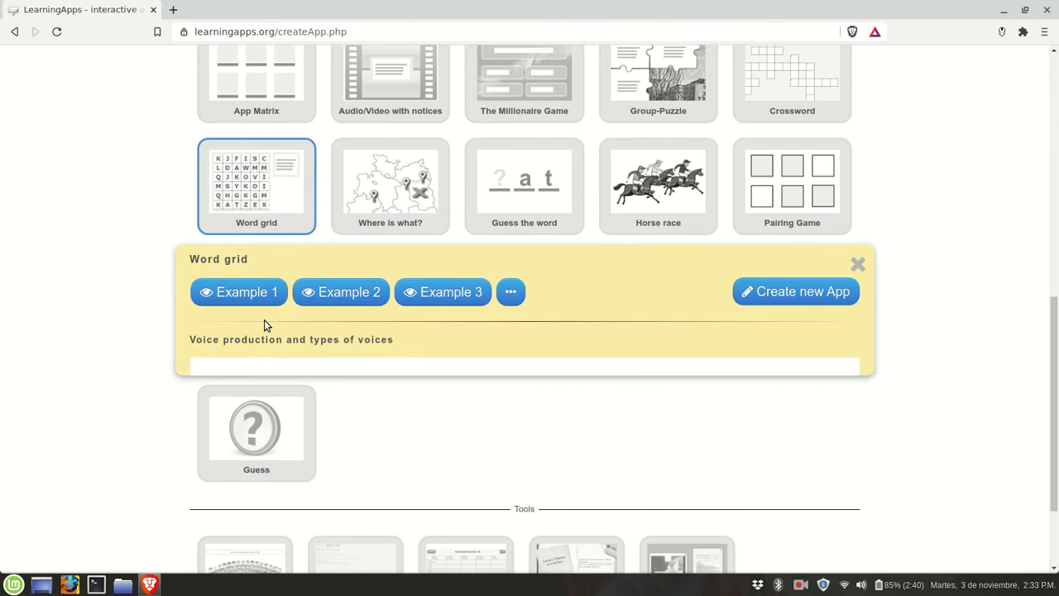
pyautogui.scroll(-1, 499, 332)
pyautogui.scroll(-2, 500, 332)
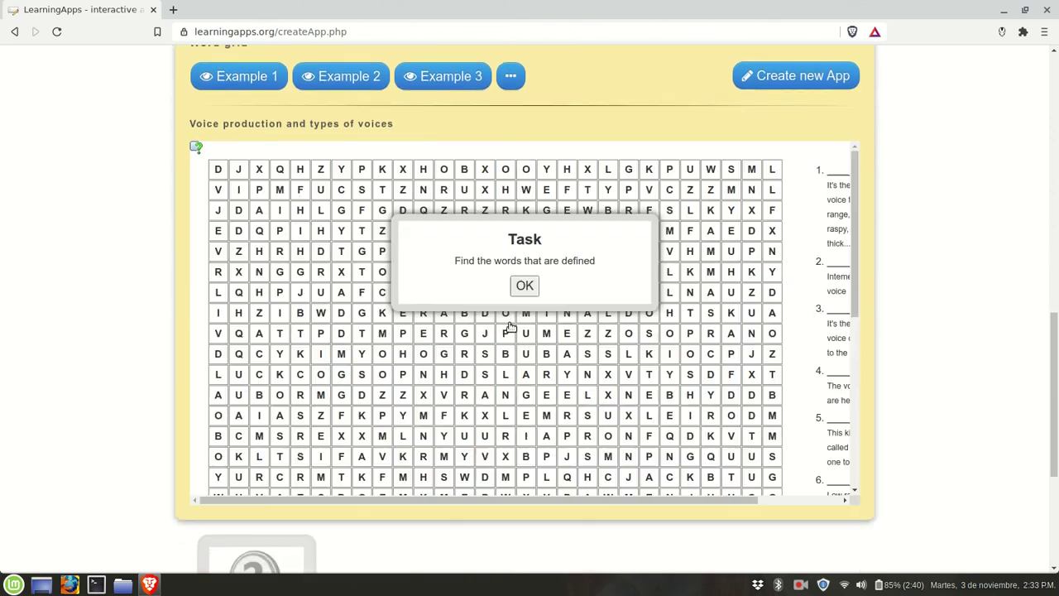
pyautogui.scroll(1, 633, 322)
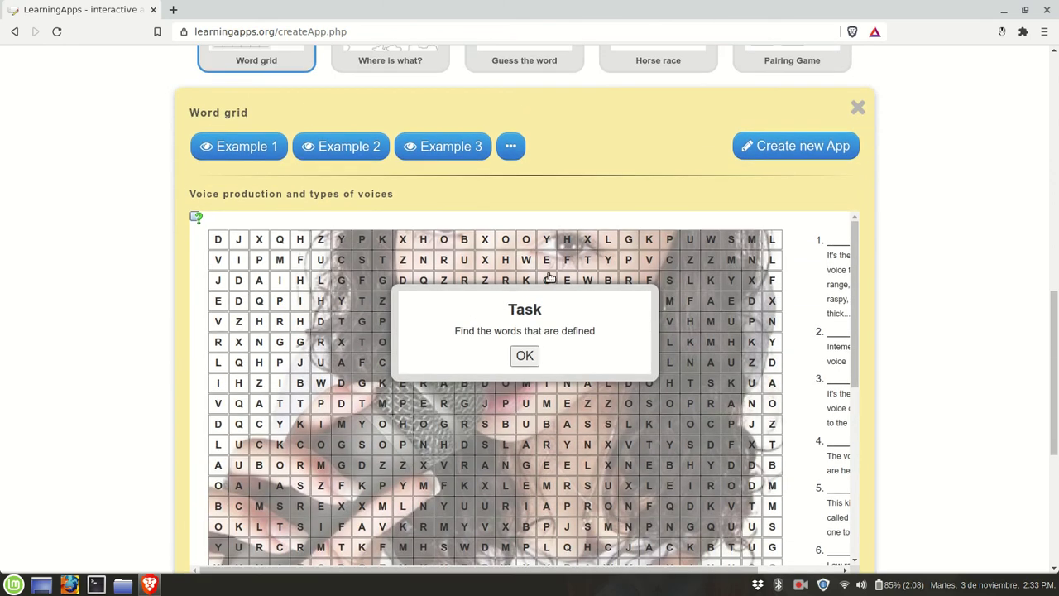
# Start a new Word grid app titled 'Food' with potatoes as its first word.
pyautogui.click(807, 149)
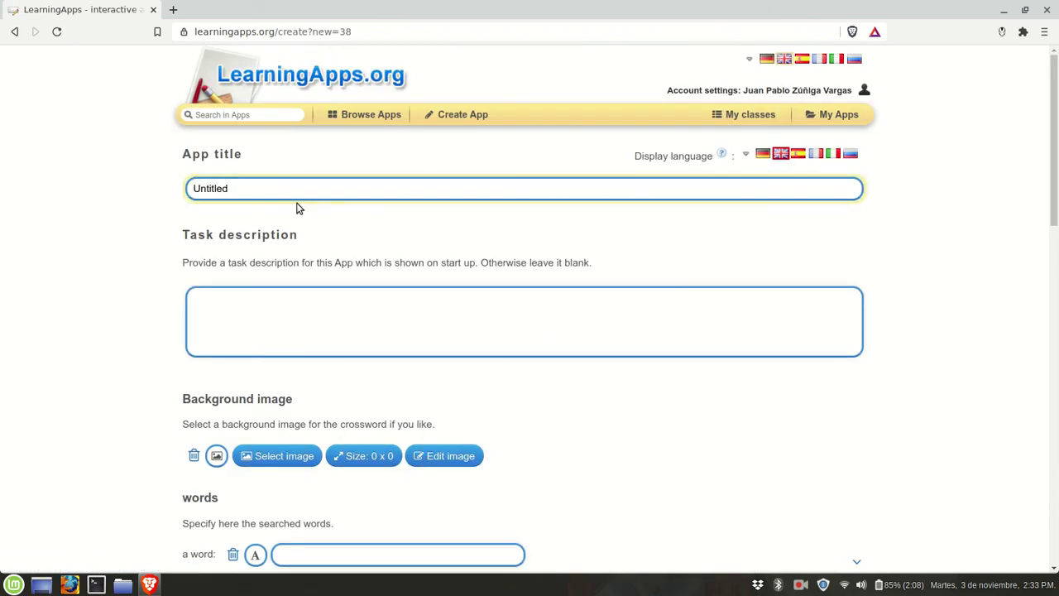
pyautogui.doubleClick(292, 193)
pyautogui.write('Food')
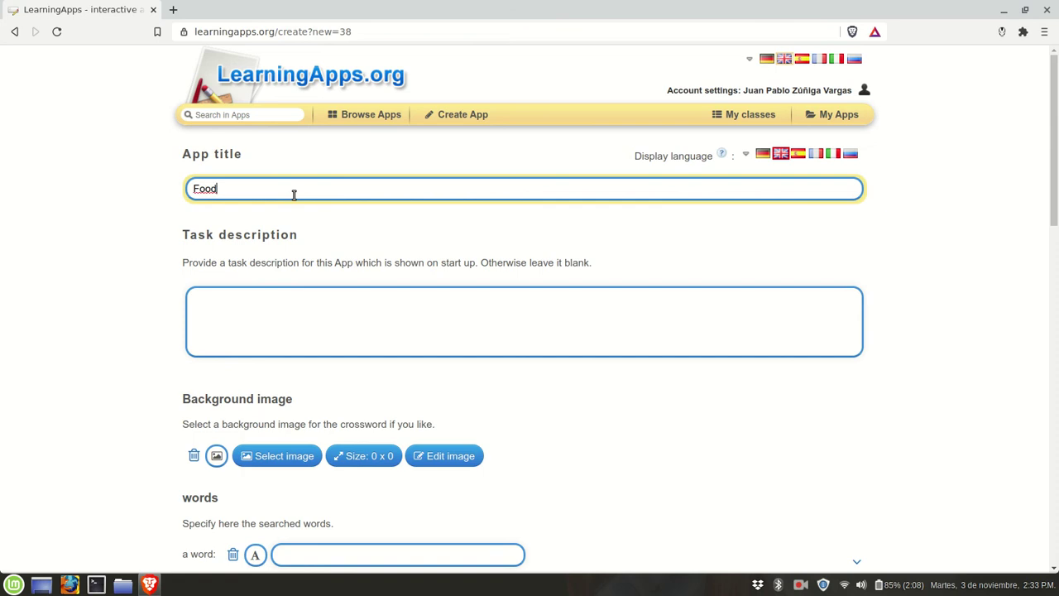
pyautogui.scroll(-2, 293, 194)
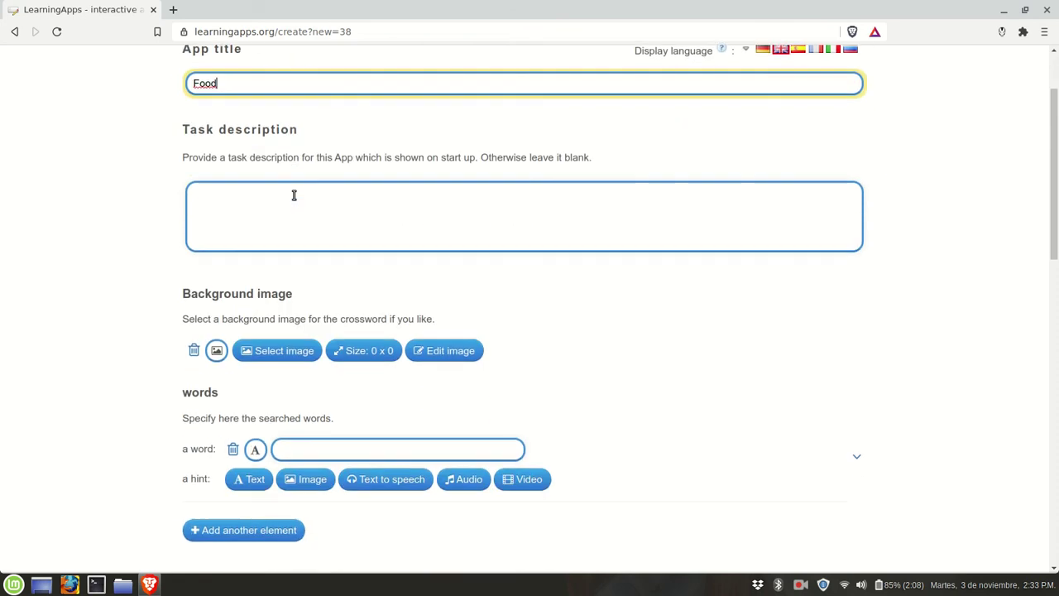
pyautogui.click(307, 214)
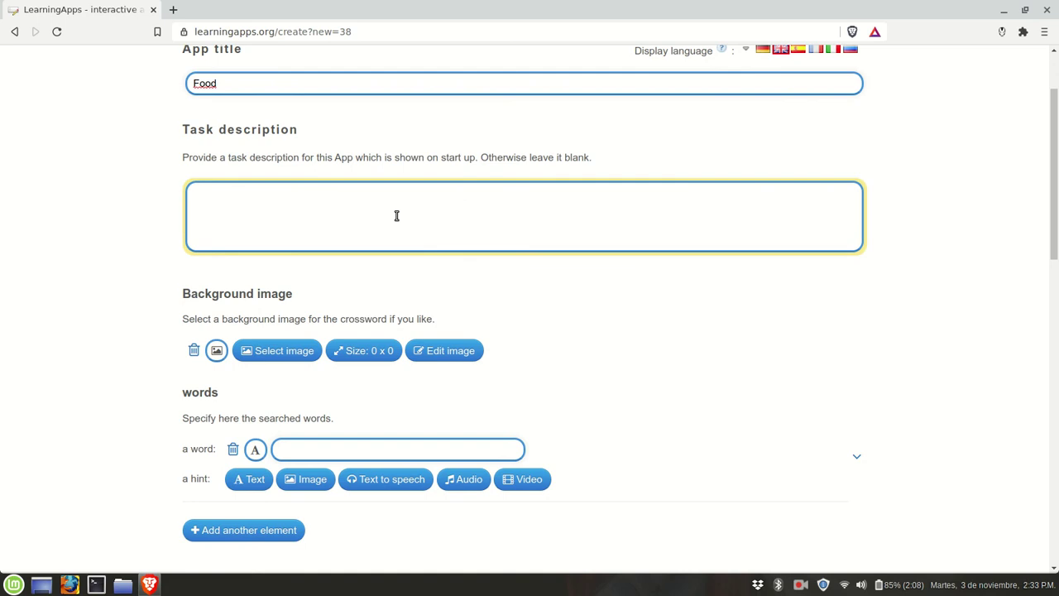
pyautogui.scroll(-2, 621, 242)
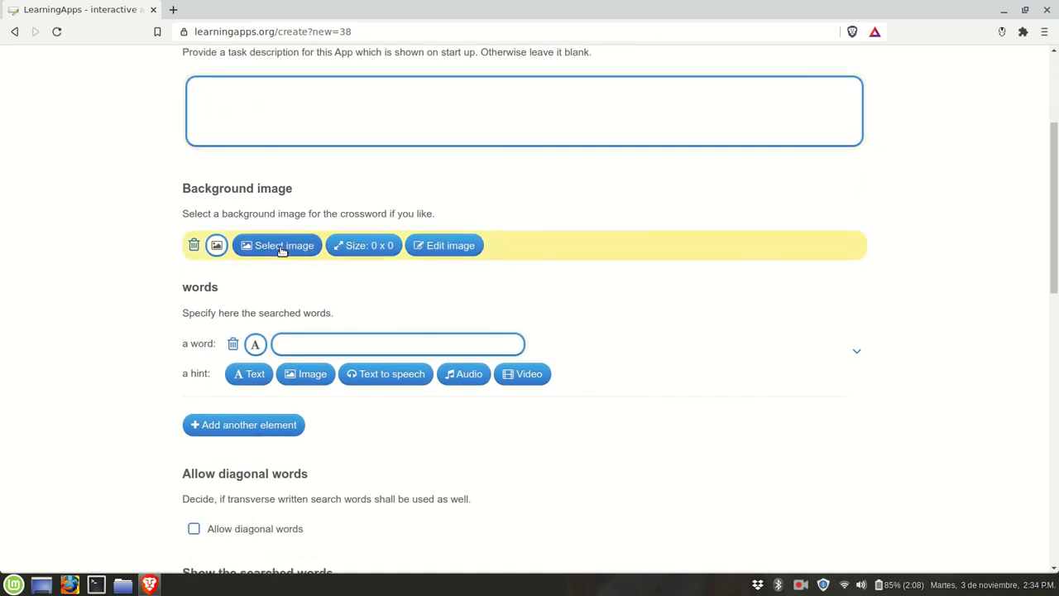
pyautogui.scroll(-1, 369, 270)
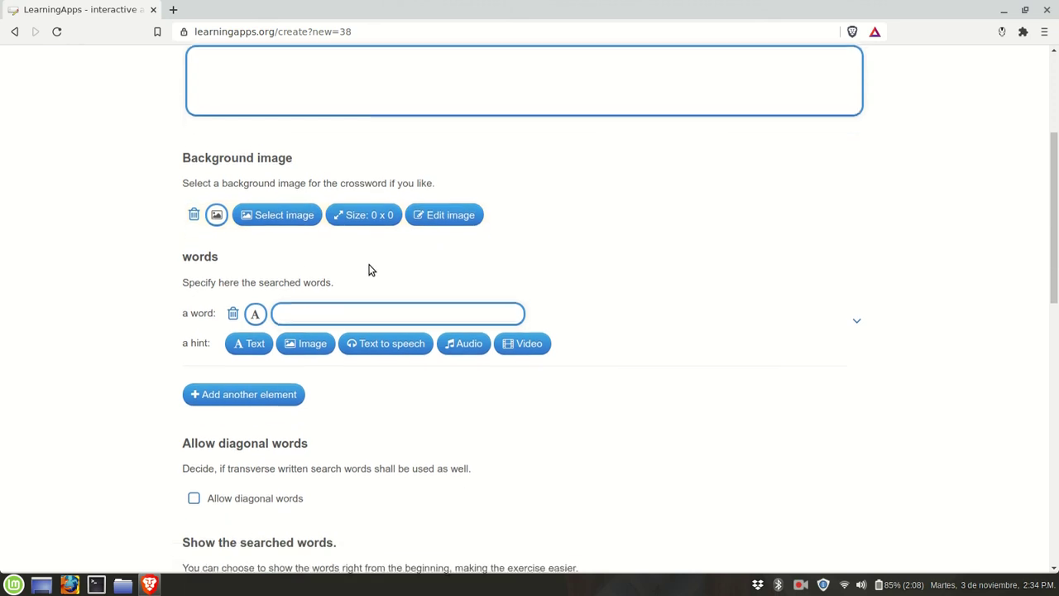
pyautogui.scroll(-2, 369, 269)
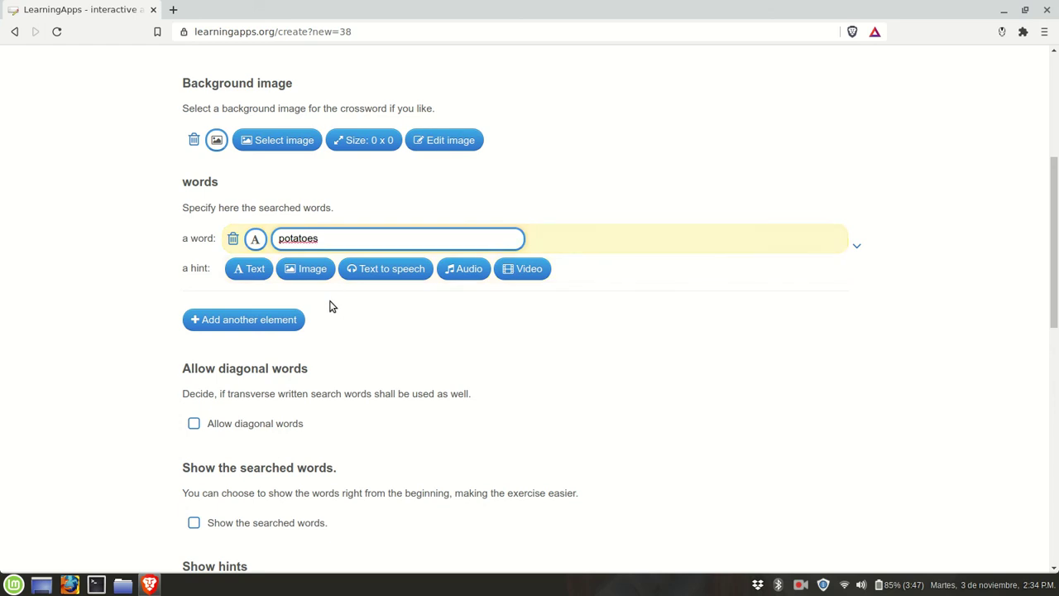
# Give potatoes the hint tubers and add milk with hint dairy product.
pyautogui.click(247, 272)
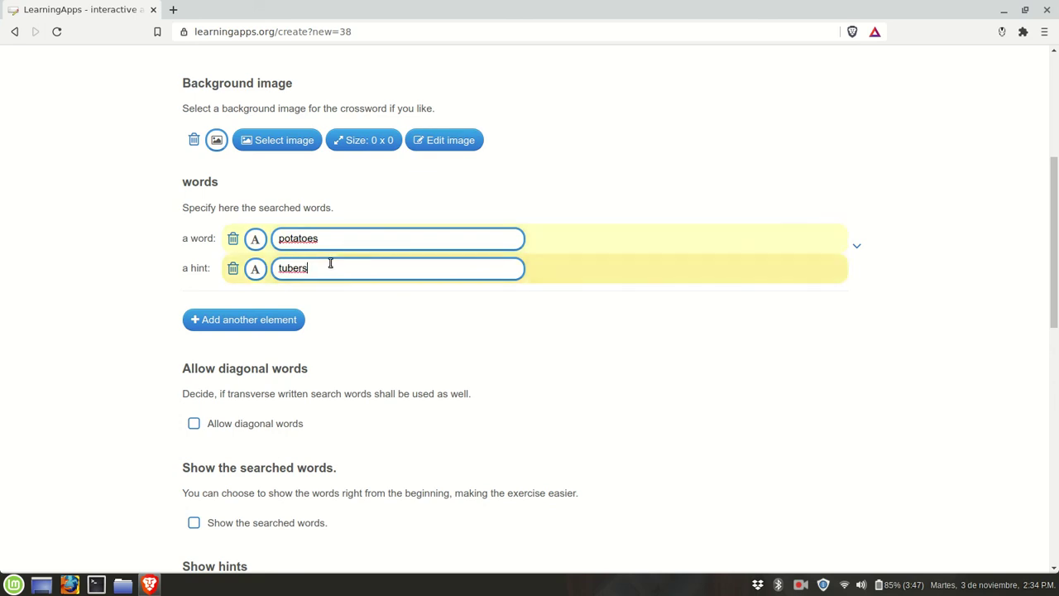
pyautogui.click(254, 323)
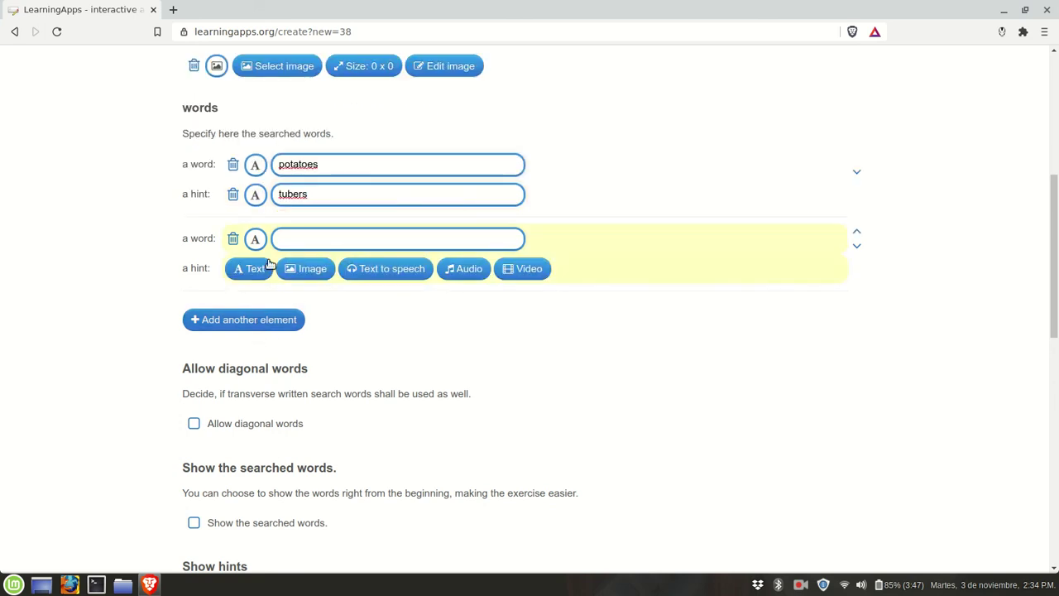
pyautogui.click(301, 239)
pyautogui.write('milk')
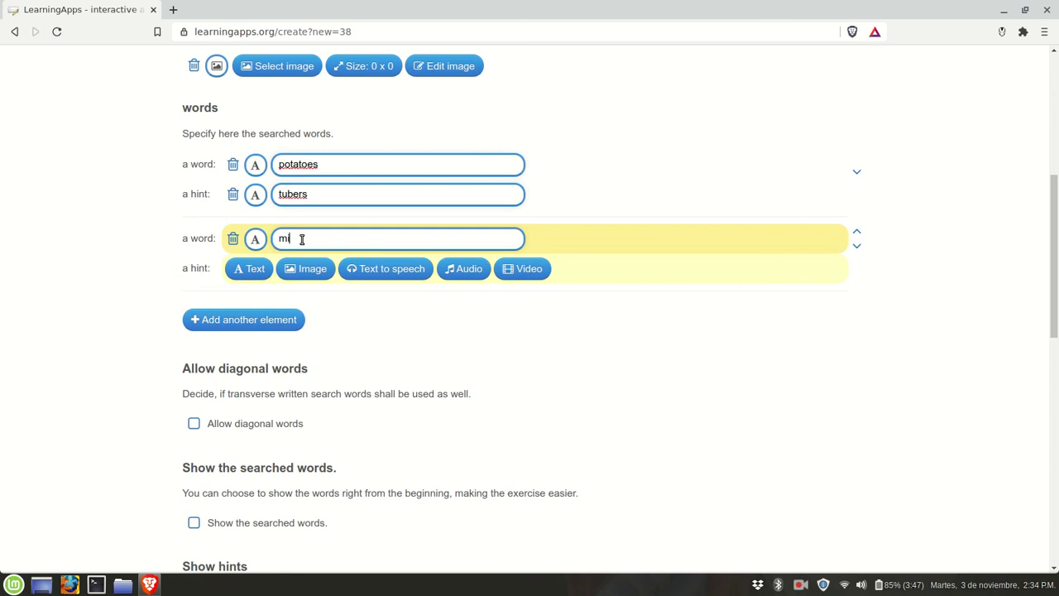
pyautogui.click(261, 268)
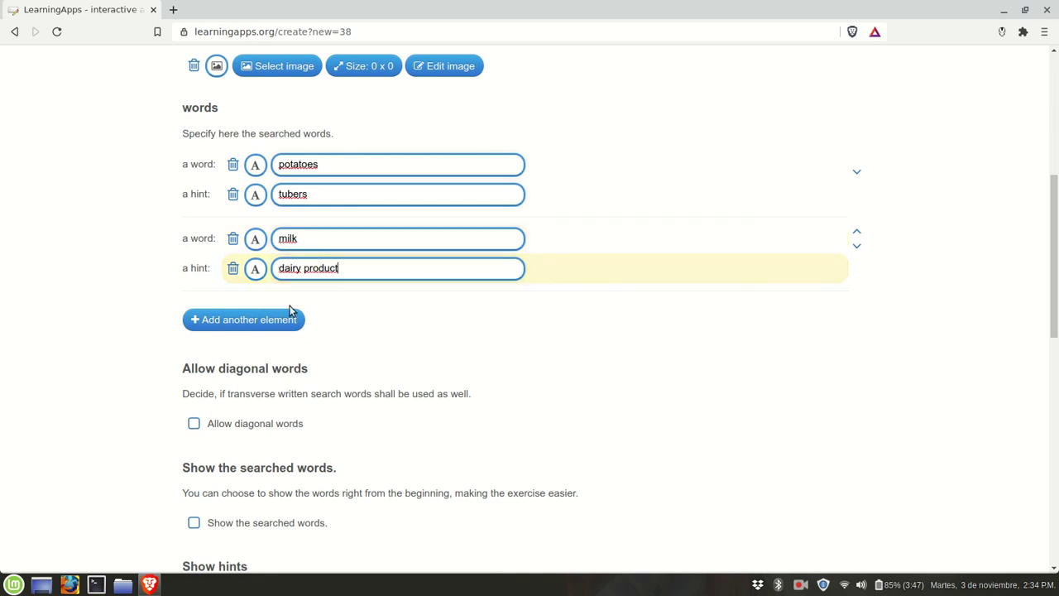
# Add fish with hint seafood and avocado with hint fruit.
pyautogui.click(266, 319)
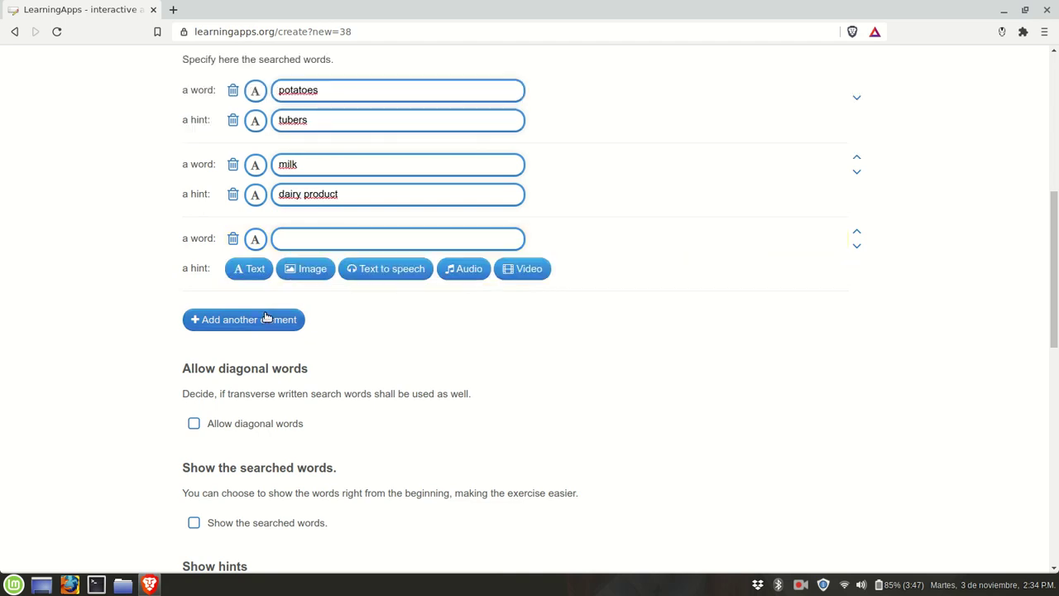
pyautogui.click(331, 243)
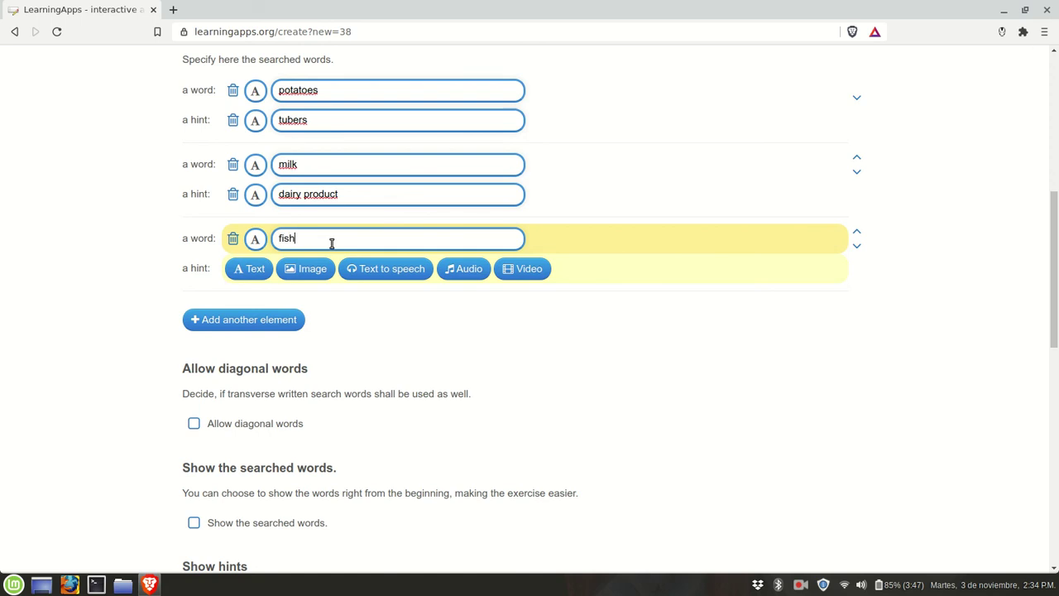
pyautogui.click(257, 272)
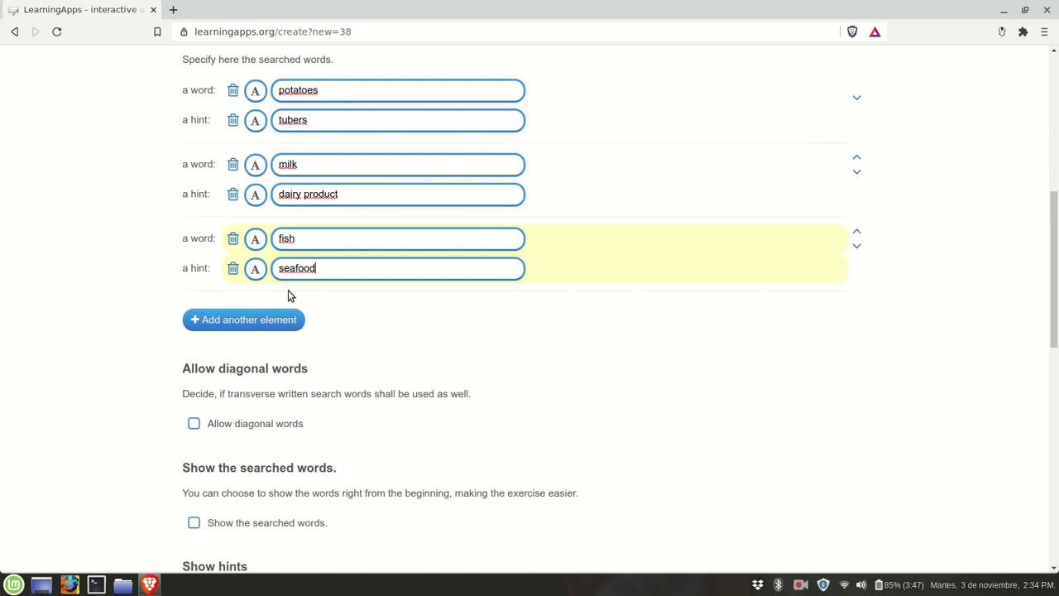
pyautogui.click(266, 320)
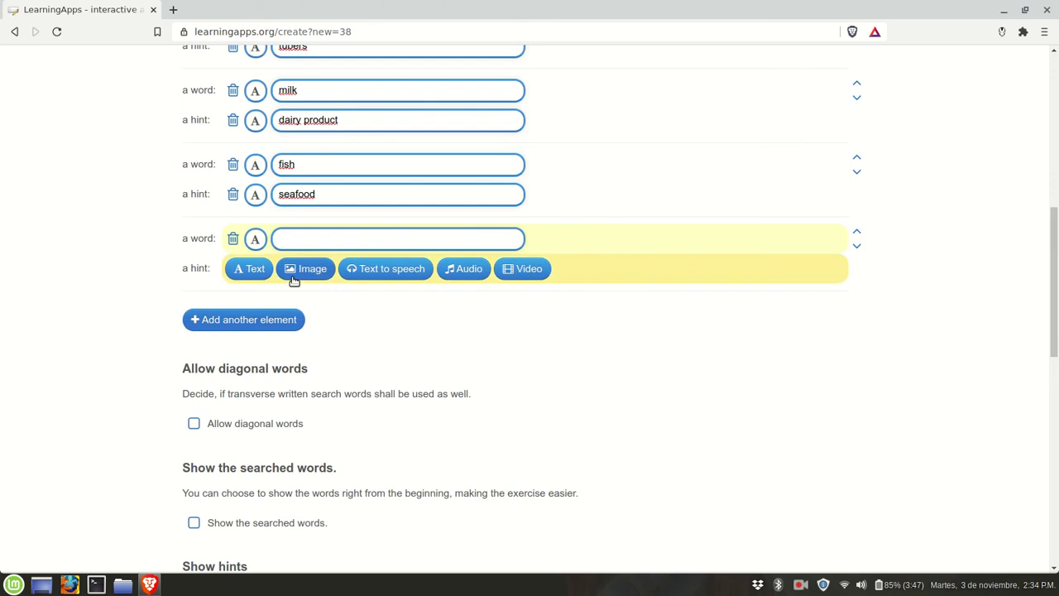
pyautogui.click(324, 239)
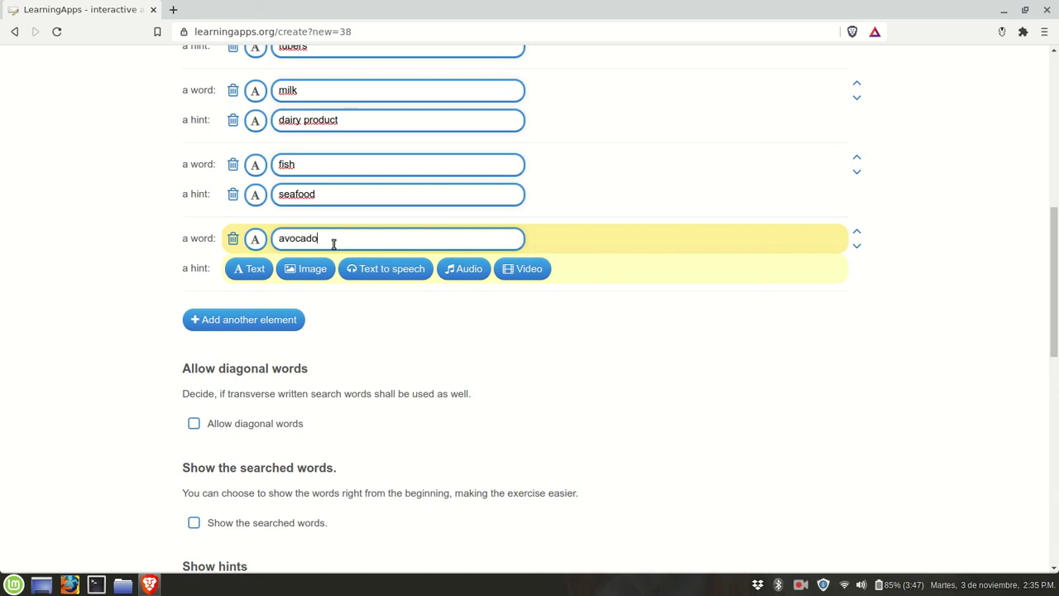
pyautogui.click(263, 274)
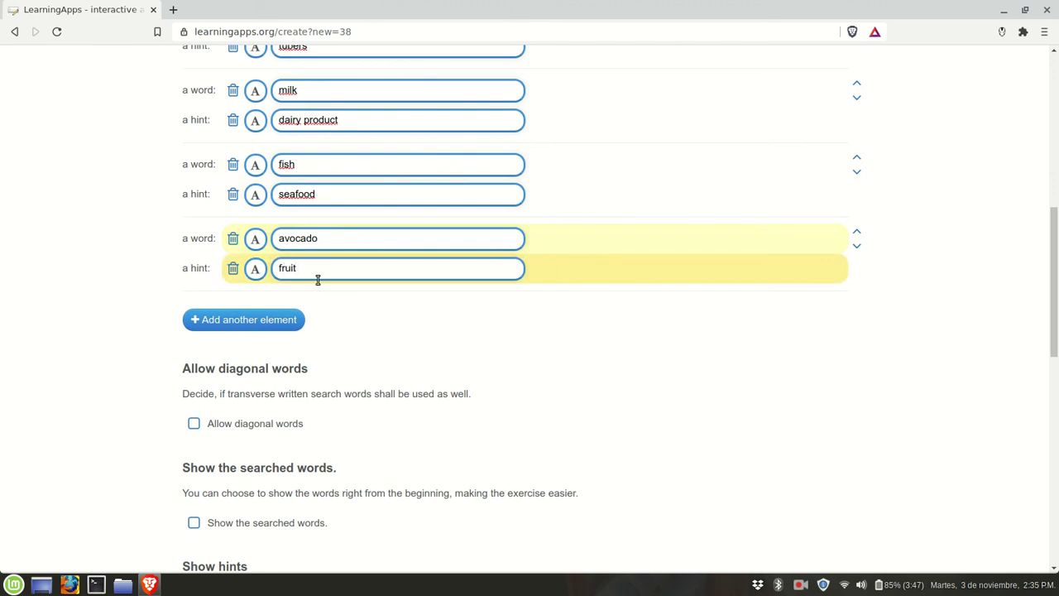
# Edit the feedback message and generate the Food word grid preview.
pyautogui.scroll(3, 319, 280)
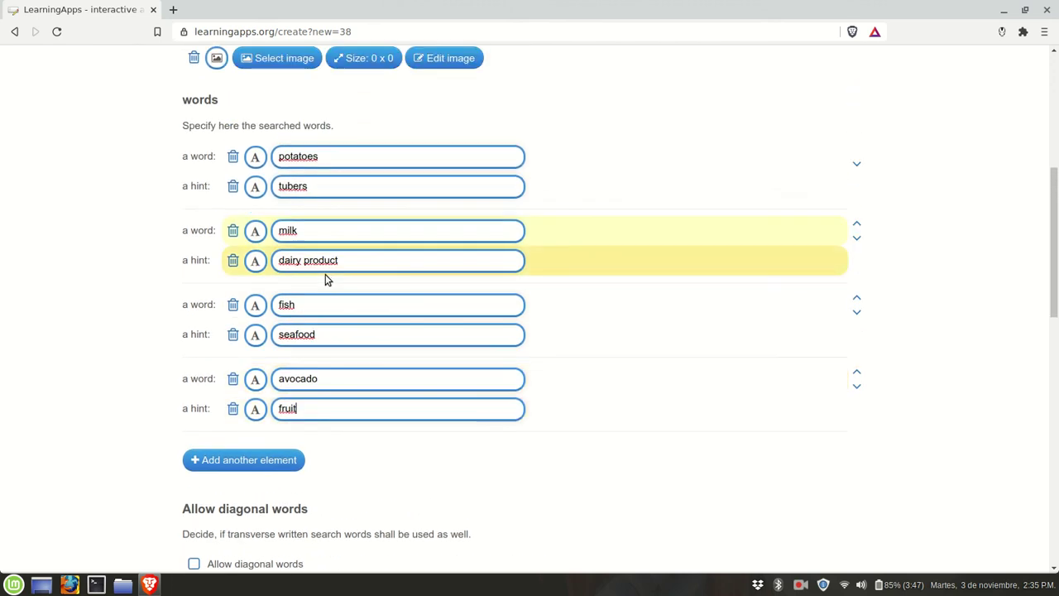
pyautogui.scroll(-2, 325, 273)
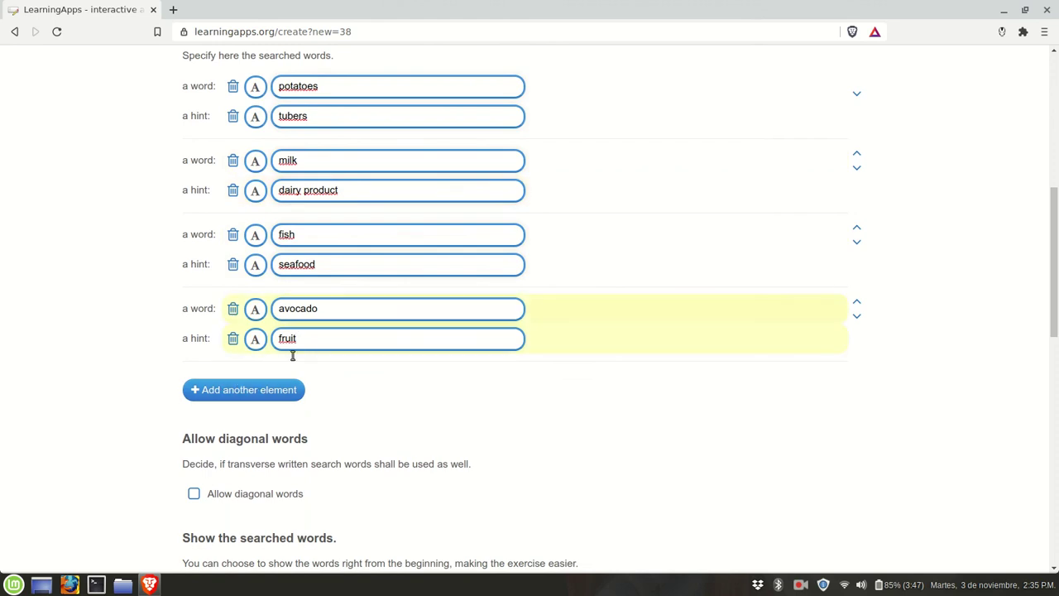
pyautogui.scroll(-5, 329, 357)
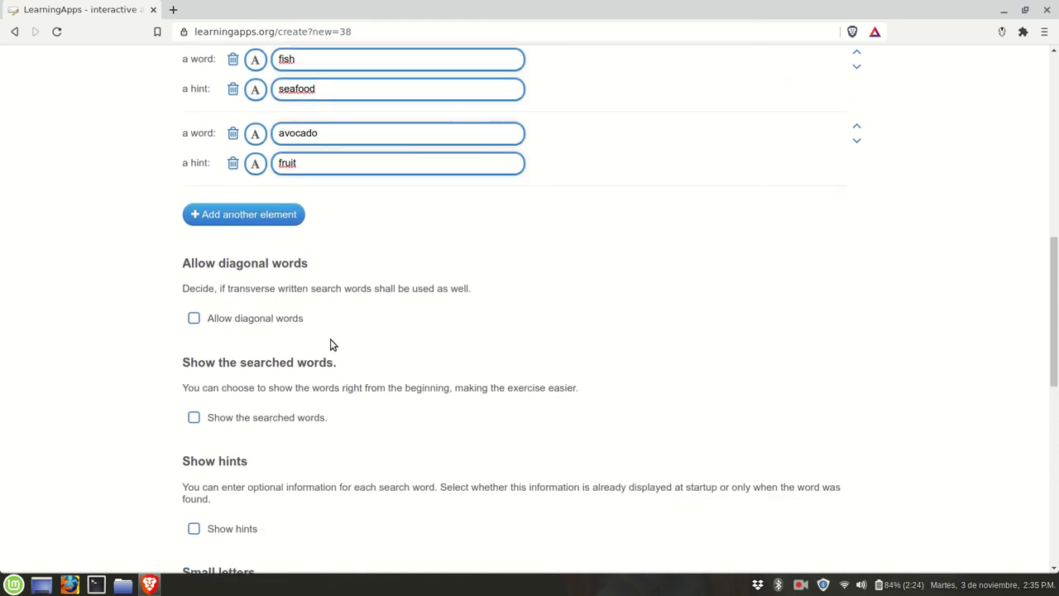
pyautogui.scroll(-2, 327, 339)
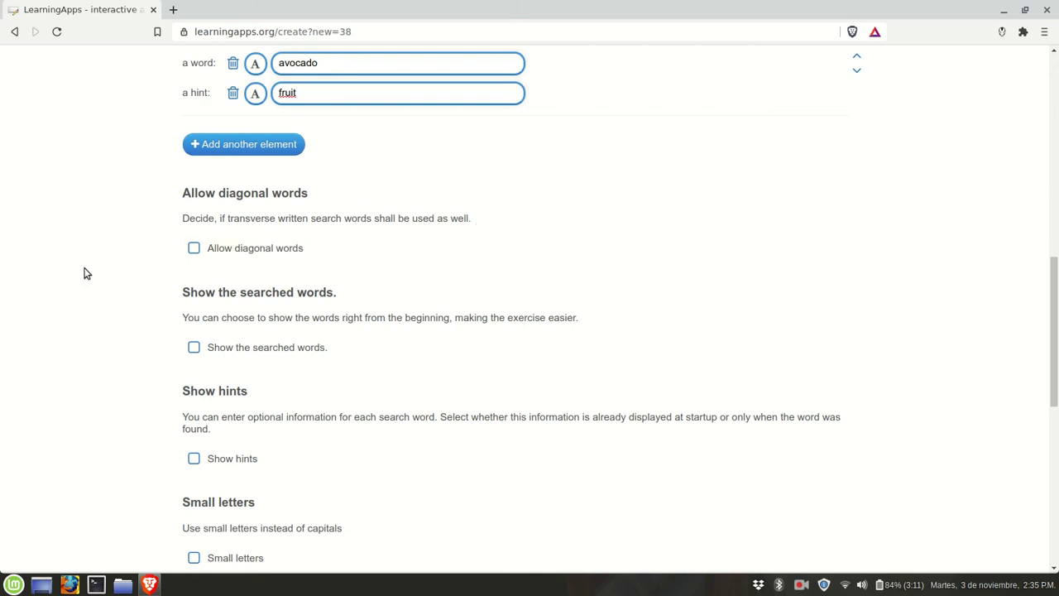
pyautogui.scroll(-2, 323, 294)
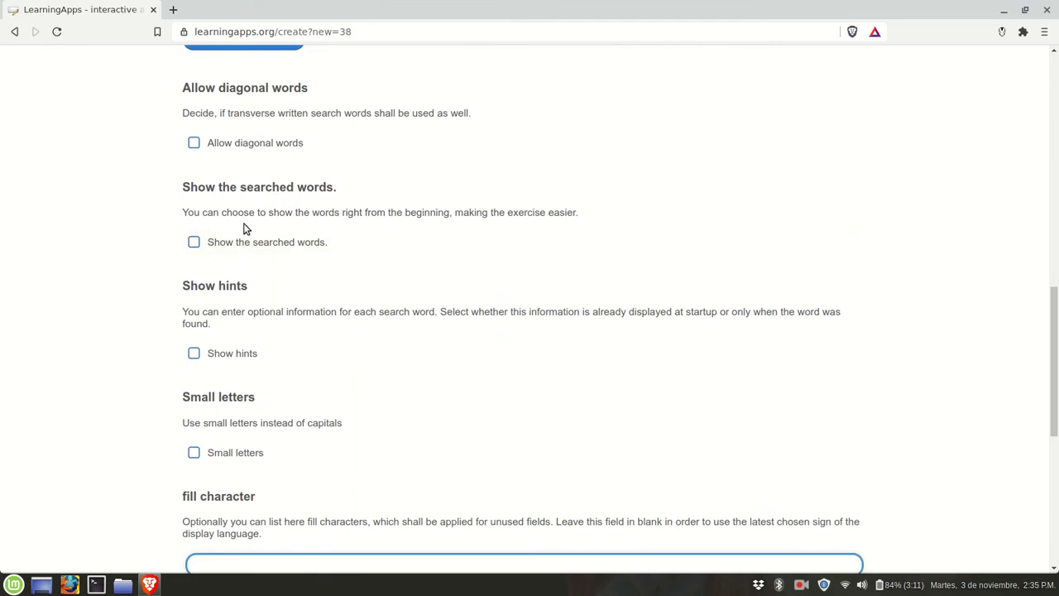
pyautogui.scroll(-3, 229, 285)
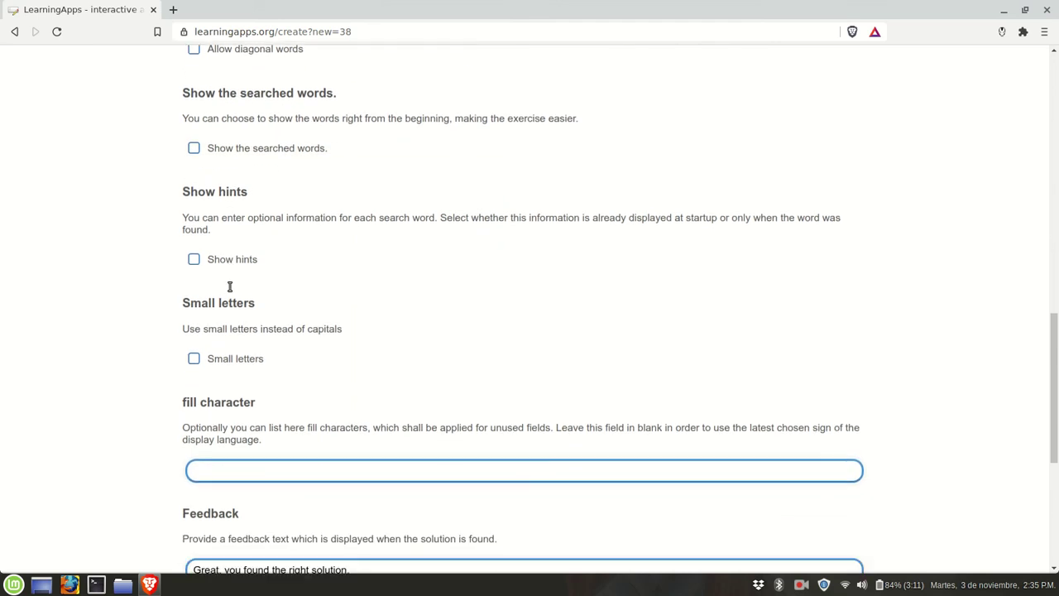
pyautogui.scroll(-1, 223, 281)
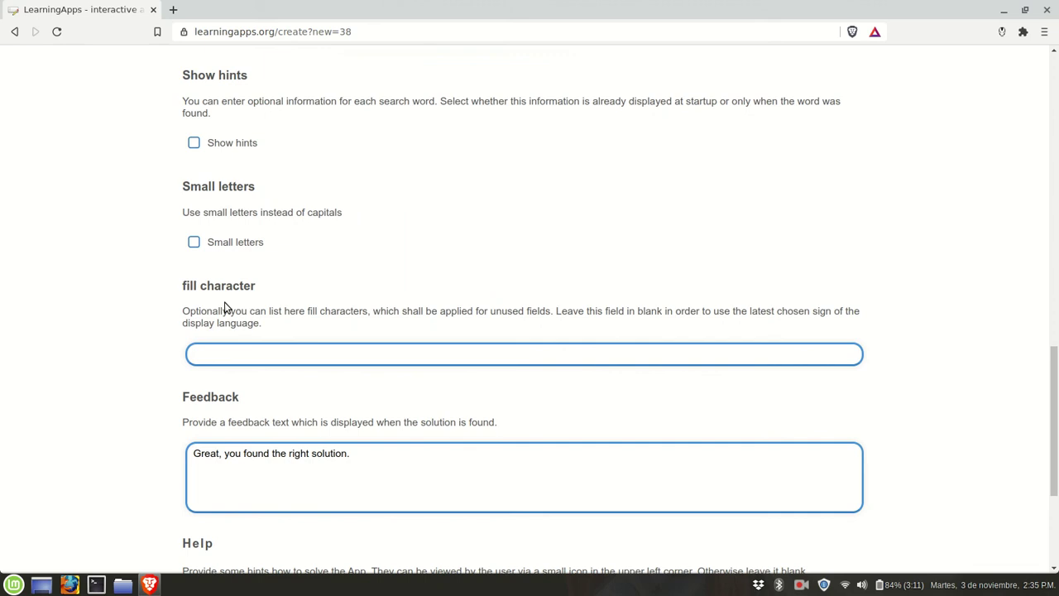
pyautogui.scroll(-4, 256, 294)
pyautogui.click(255, 294)
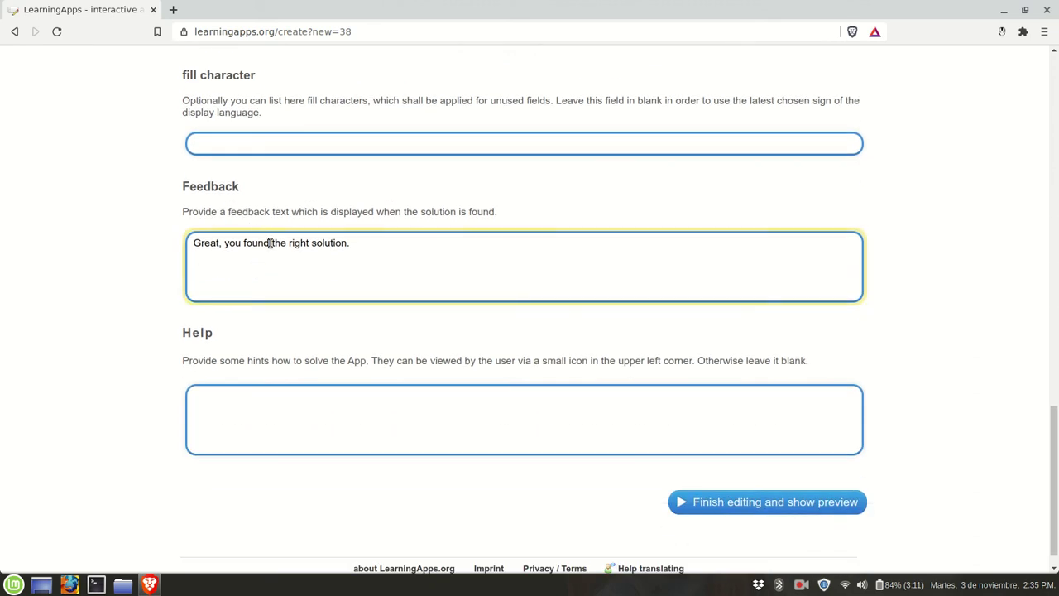
pyautogui.doubleClick(266, 245)
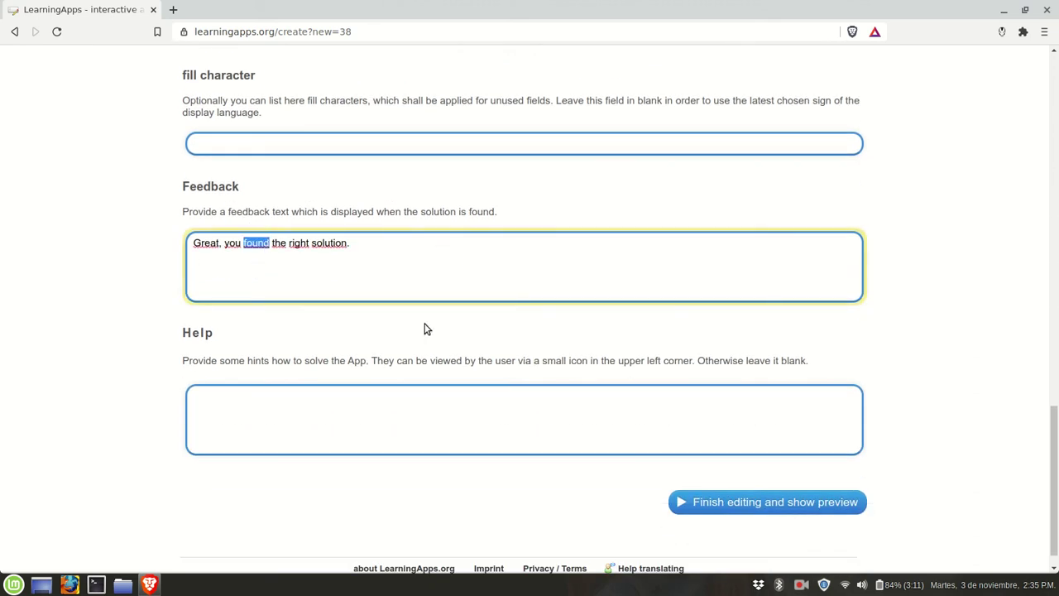
pyautogui.click(799, 505)
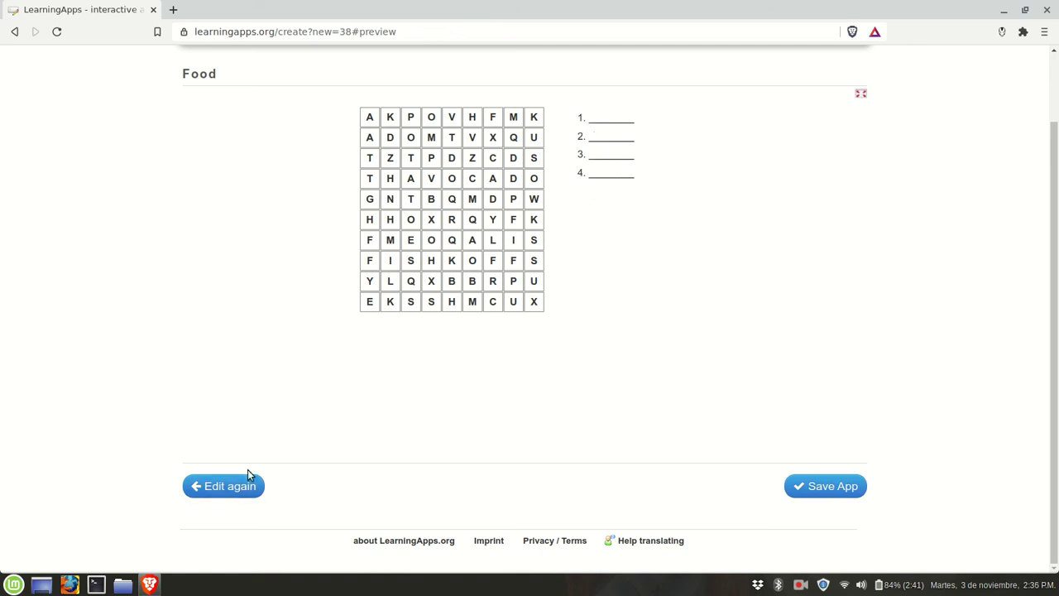
# Enable Show hints for the Food word search and re-preview it with clues like tubers and seafood.
pyautogui.click(227, 486)
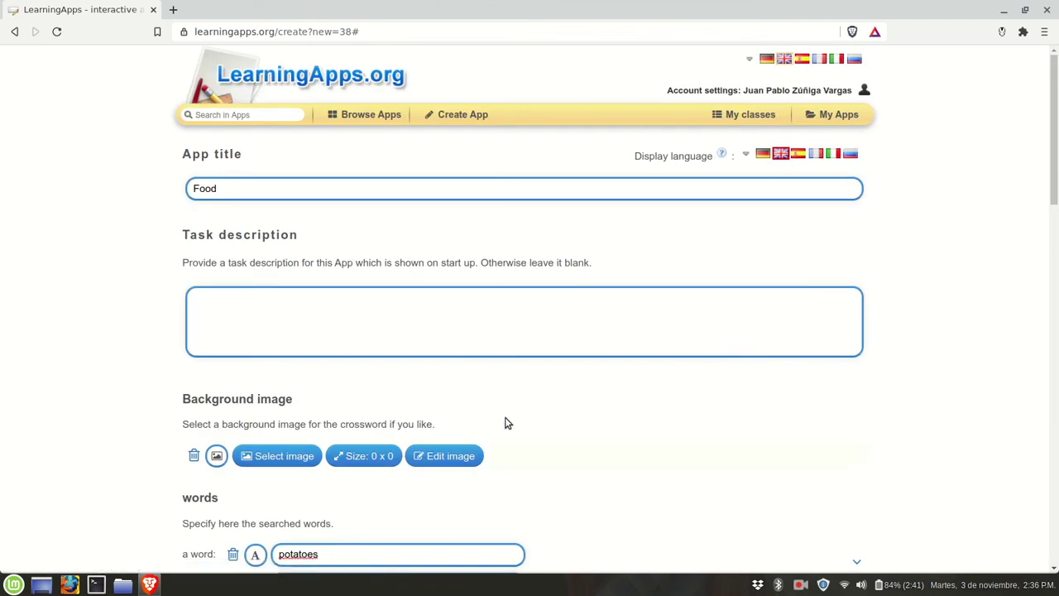
pyautogui.scroll(-6, 504, 422)
pyautogui.scroll(-4, 507, 423)
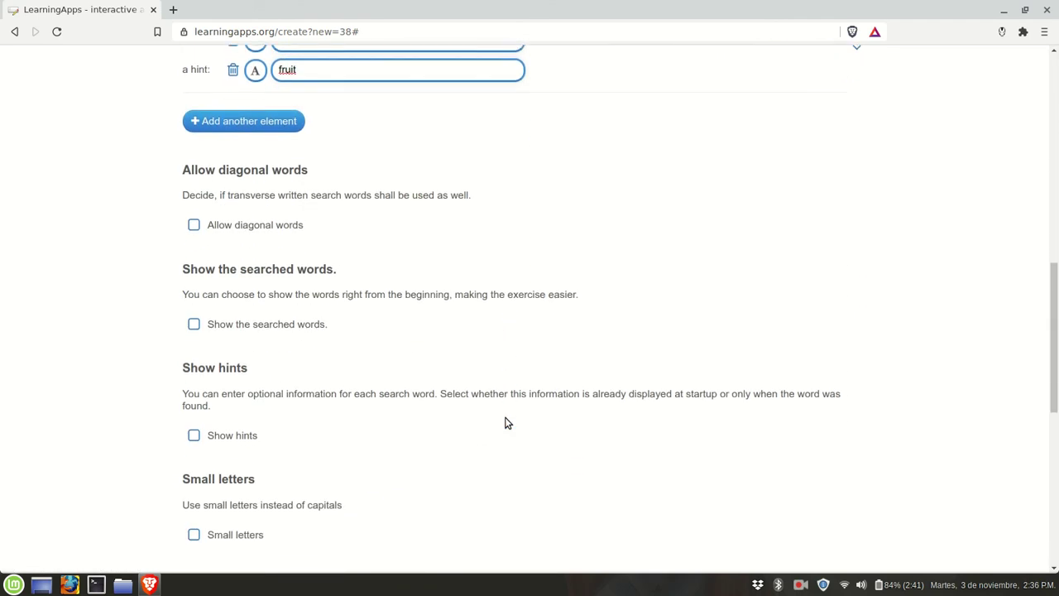
pyautogui.scroll(-1, 507, 422)
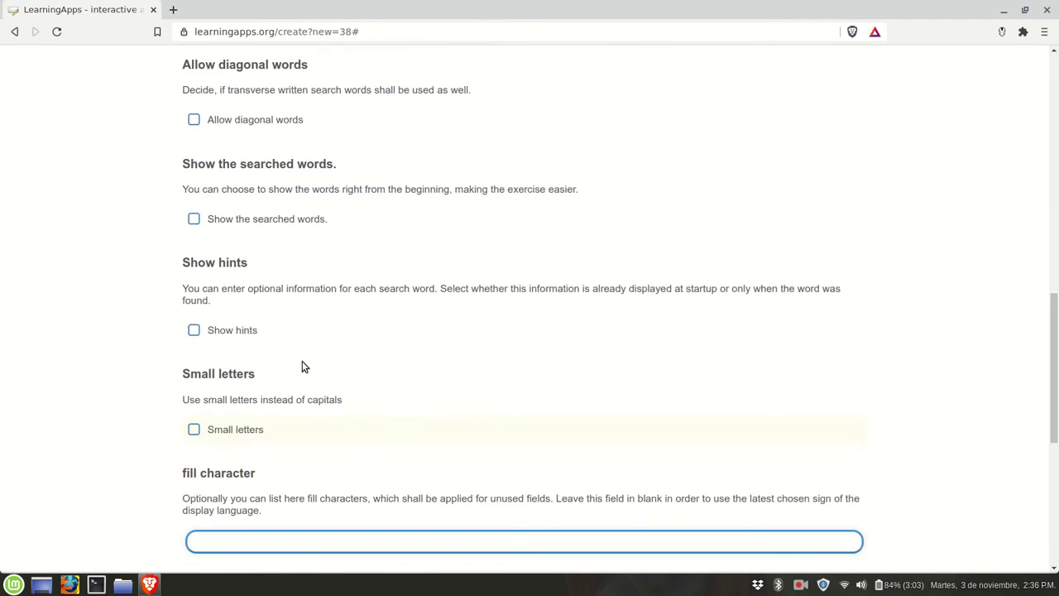
pyautogui.click(194, 332)
pyautogui.scroll(-5, 645, 329)
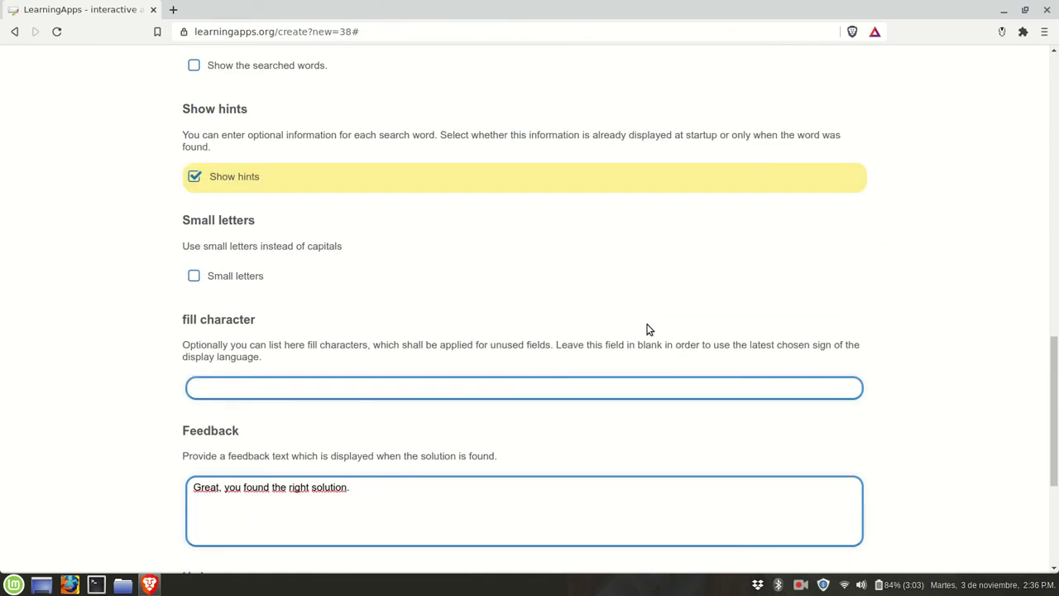
pyautogui.click(777, 482)
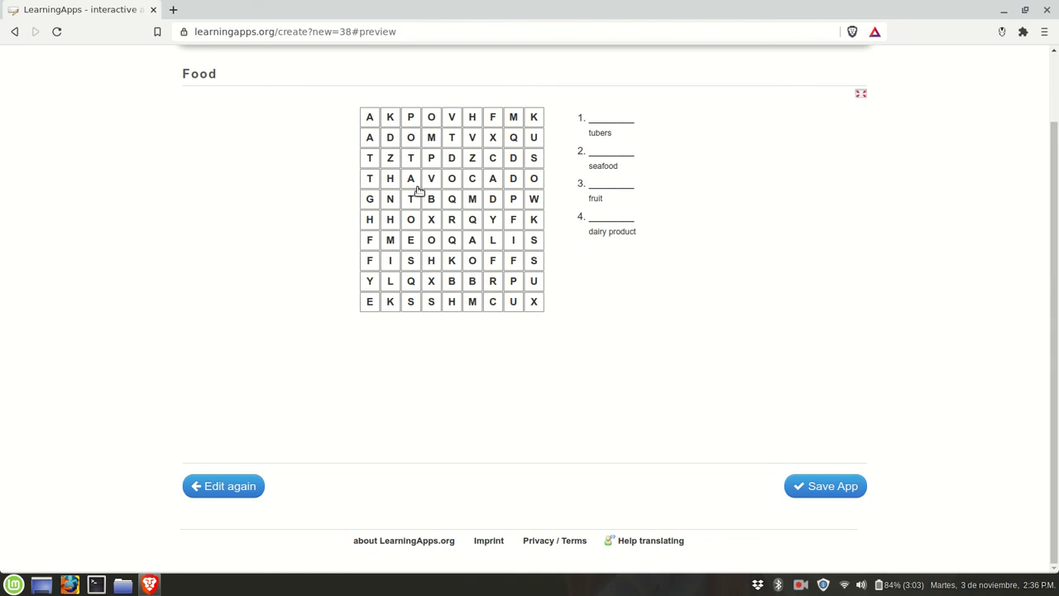
# Mark AVOCADO in the fourth grid row, then save the Food word search app.
pyautogui.moveTo(412, 182); pyautogui.dragTo(535, 186)
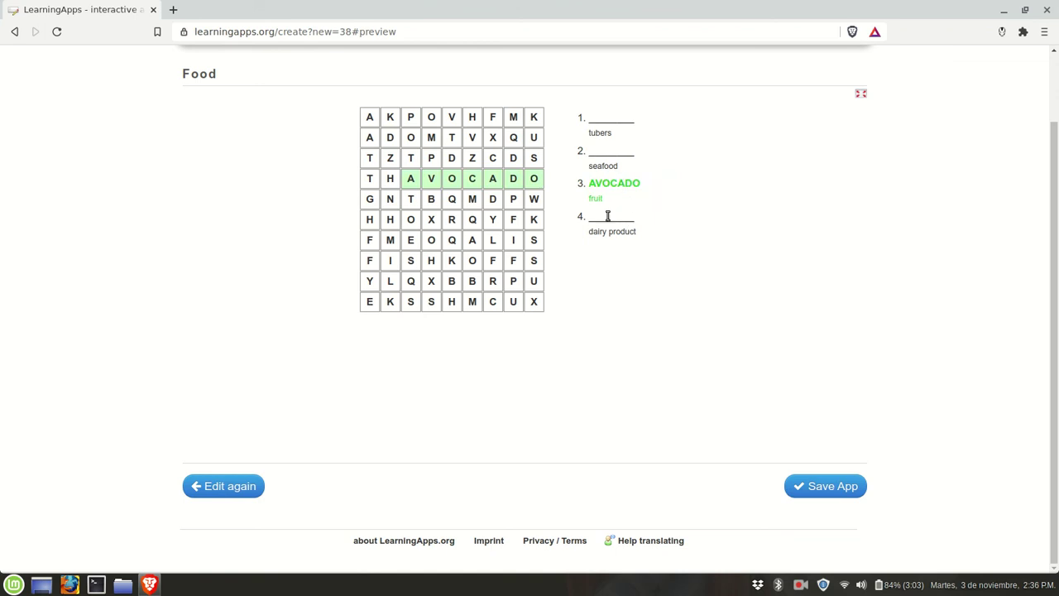
pyautogui.scroll(2, 465, 319)
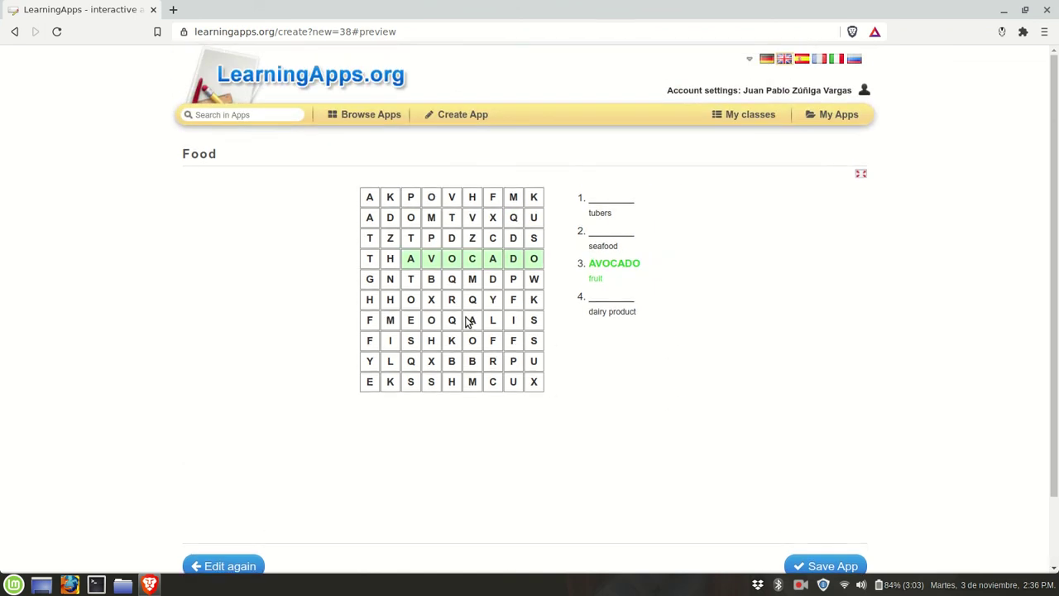
pyautogui.scroll(-1, 558, 303)
pyautogui.scroll(-1, 587, 281)
pyautogui.scroll(1, 619, 256)
pyautogui.scroll(-1, 744, 372)
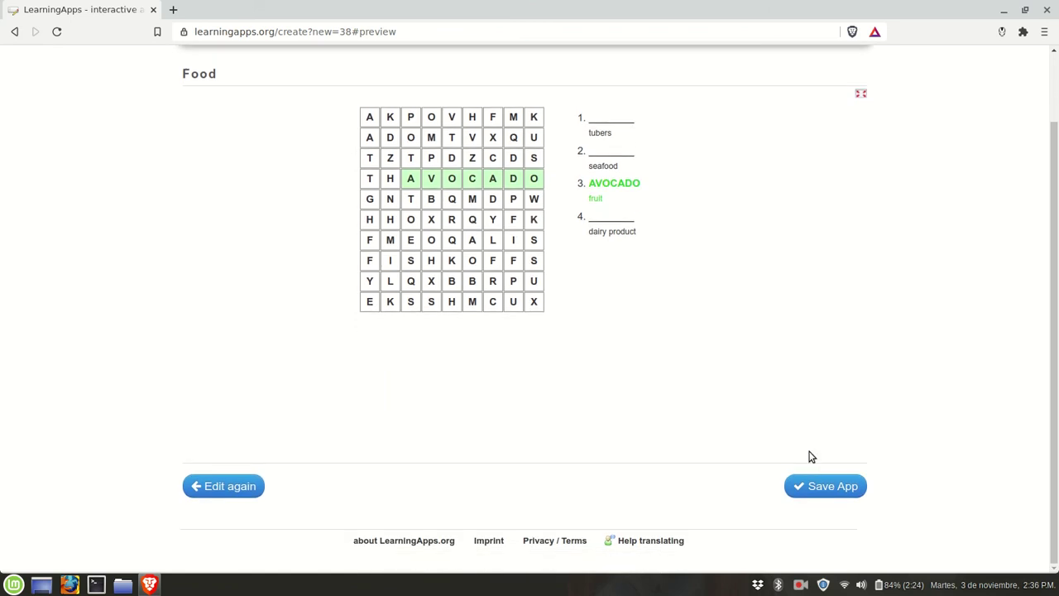
pyautogui.click(831, 488)
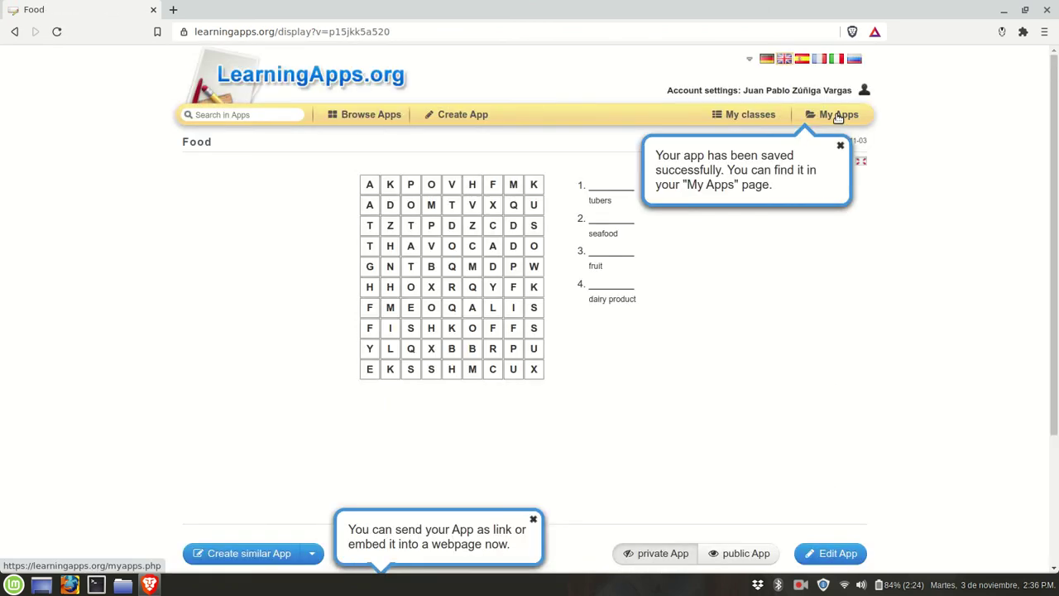
# Move the Food app tile in My Apps into the Practice folder.
pyautogui.click(838, 117)
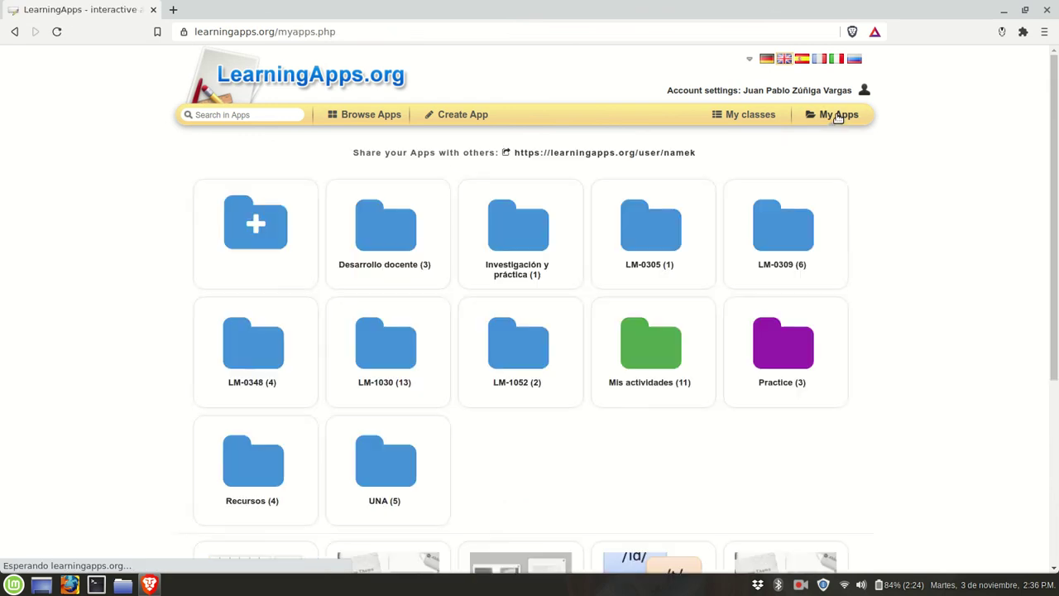
pyautogui.scroll(-4, 709, 177)
pyautogui.click(247, 323)
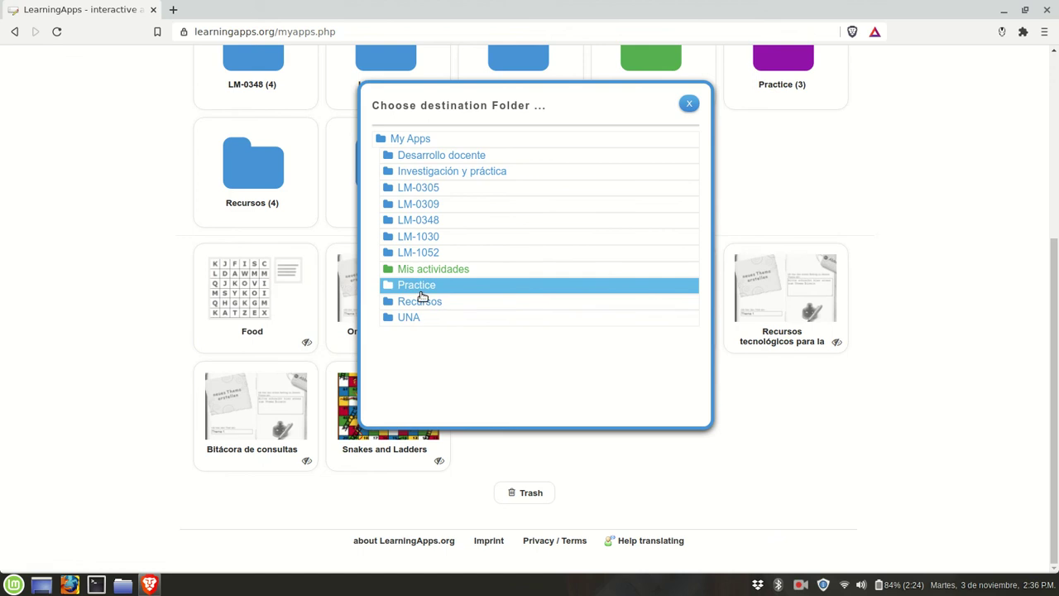
pyautogui.click(425, 291)
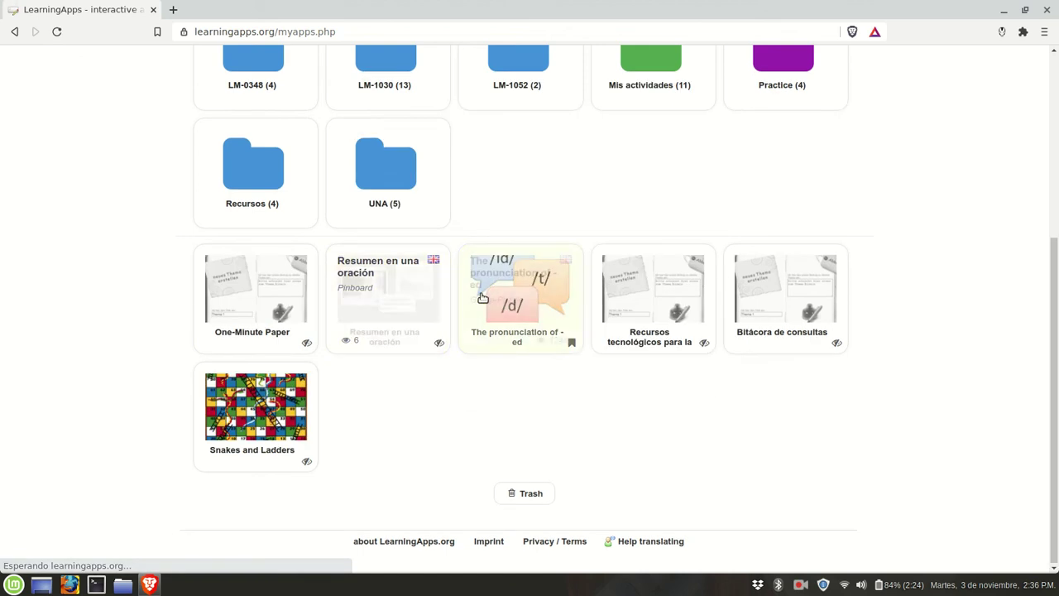
# Browse the app template gallery and preview the Pairing Game template.
pyautogui.scroll(4, 574, 315)
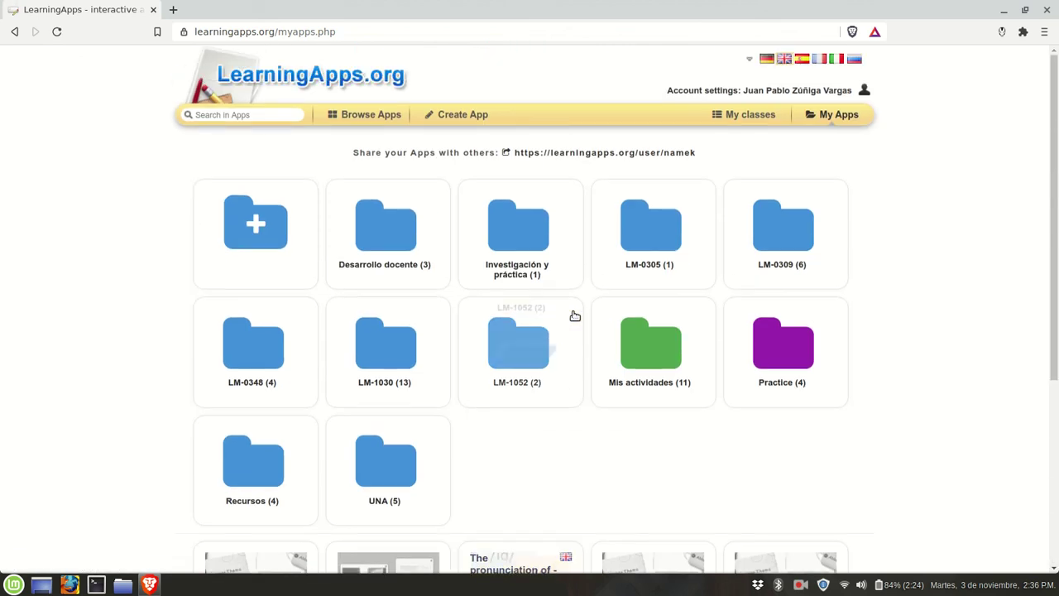
pyautogui.click(477, 115)
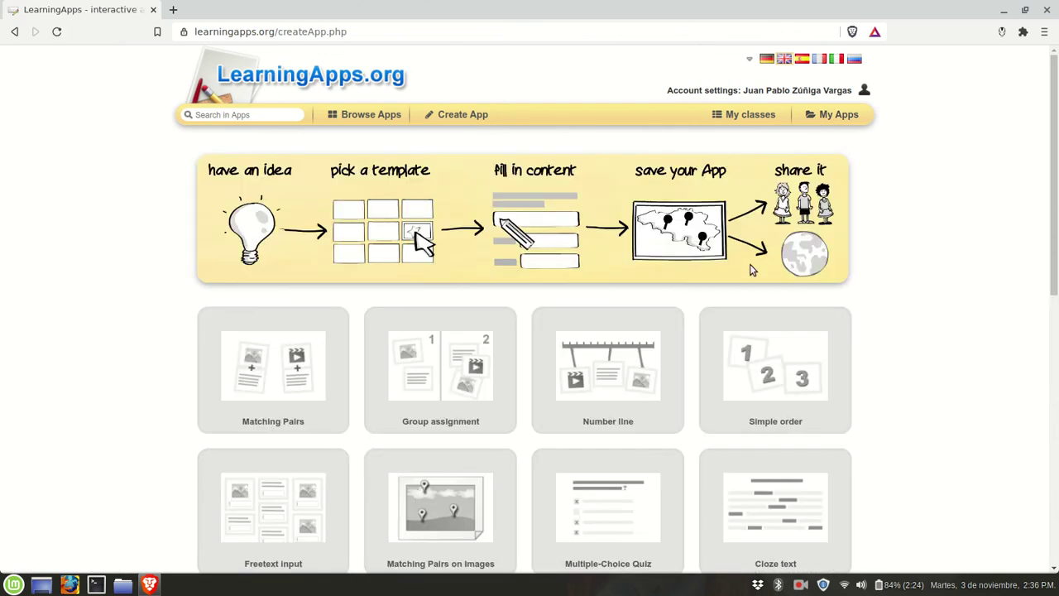
pyautogui.scroll(-2, 768, 281)
pyautogui.scroll(-4, 767, 282)
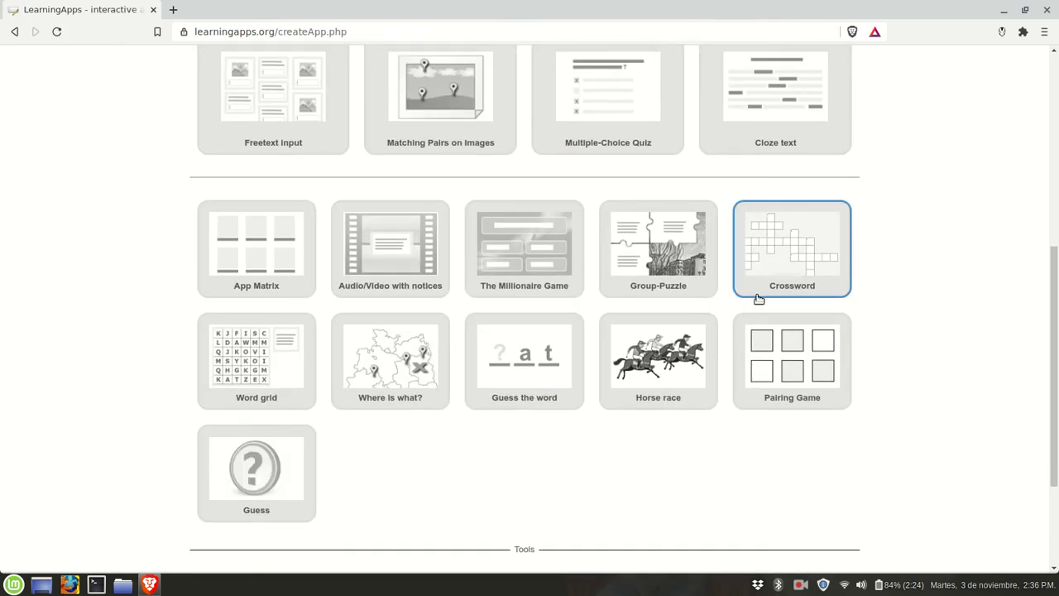
pyautogui.scroll(-1, 571, 281)
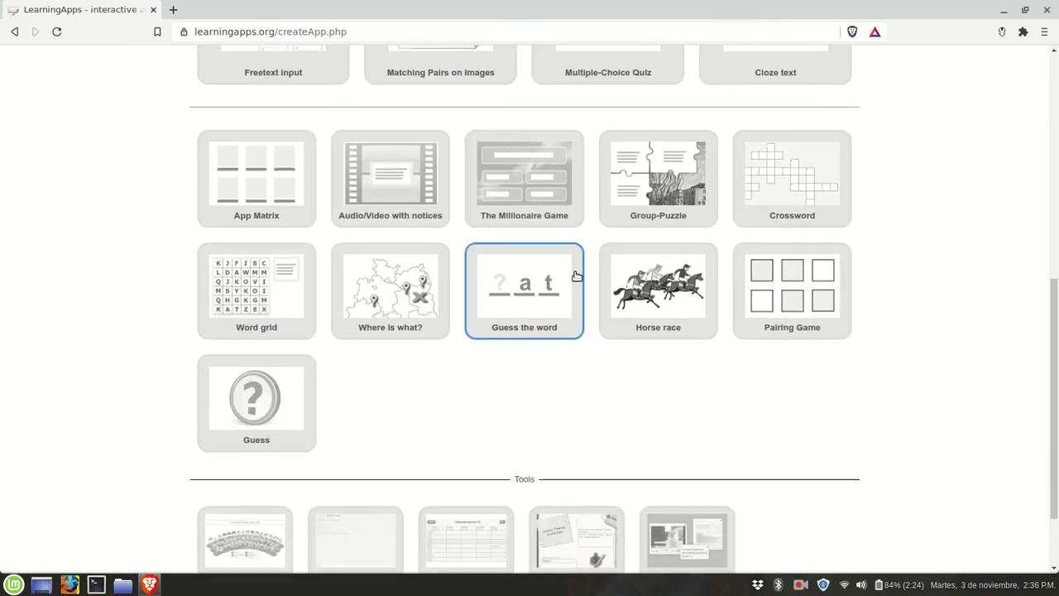
pyautogui.click(808, 288)
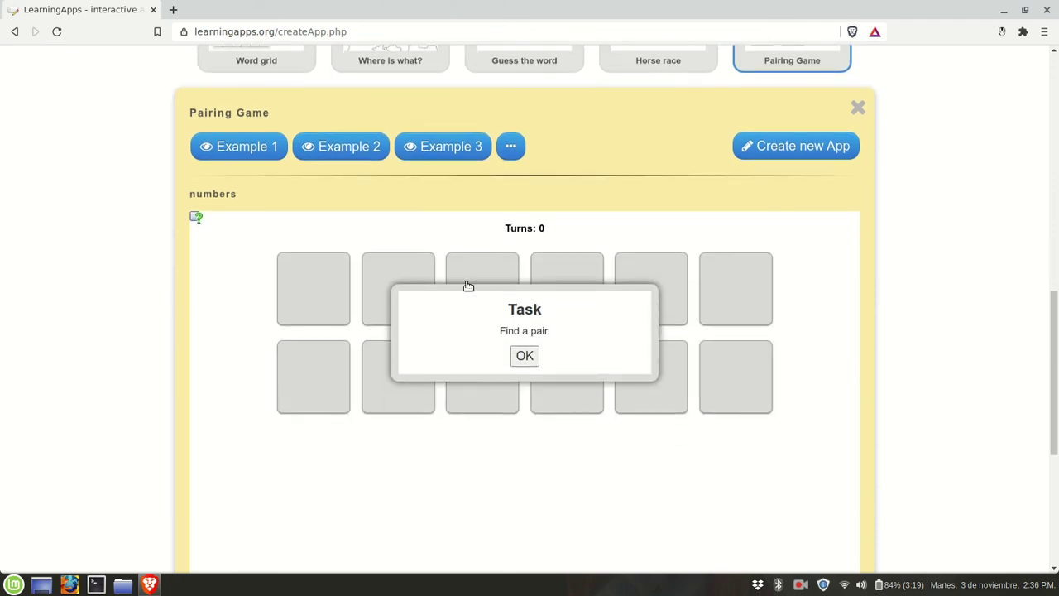
# Play Example 1 by flipping two pairs of cards, then start a new Pairing Game app.
pyautogui.click(528, 356)
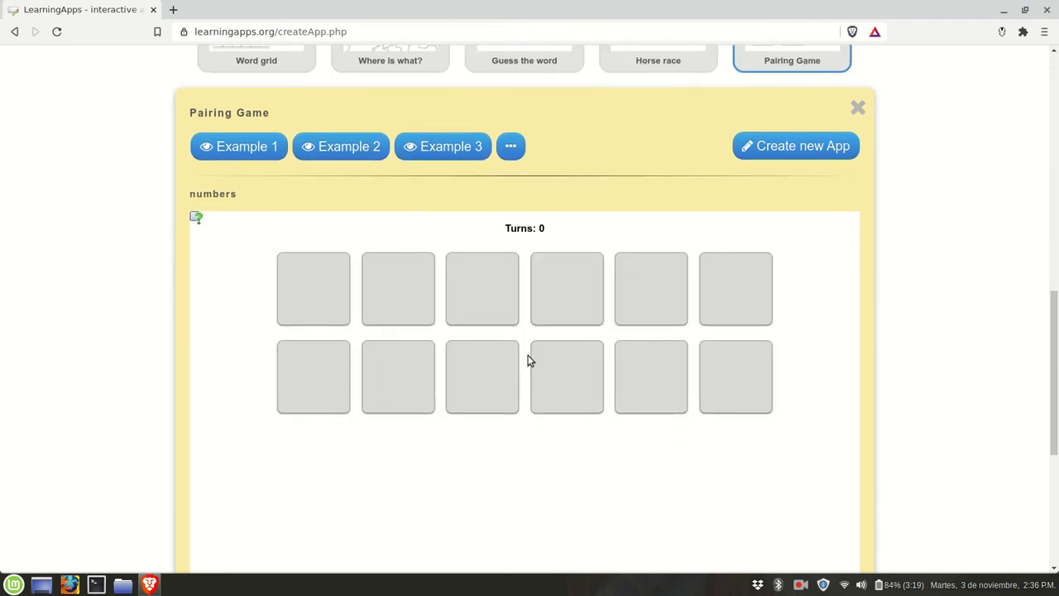
pyautogui.click(555, 296)
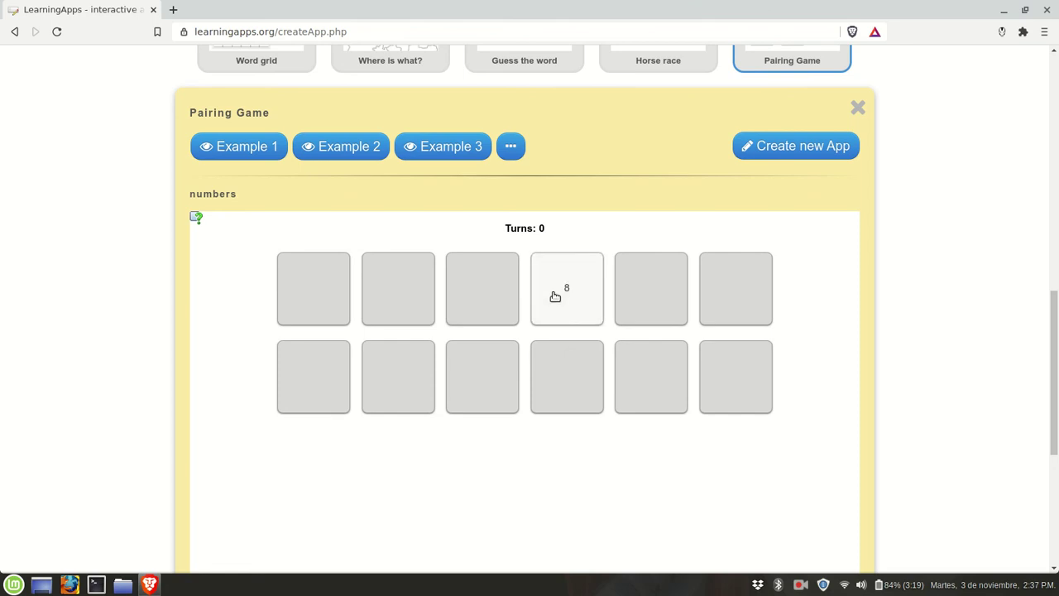
pyautogui.click(494, 376)
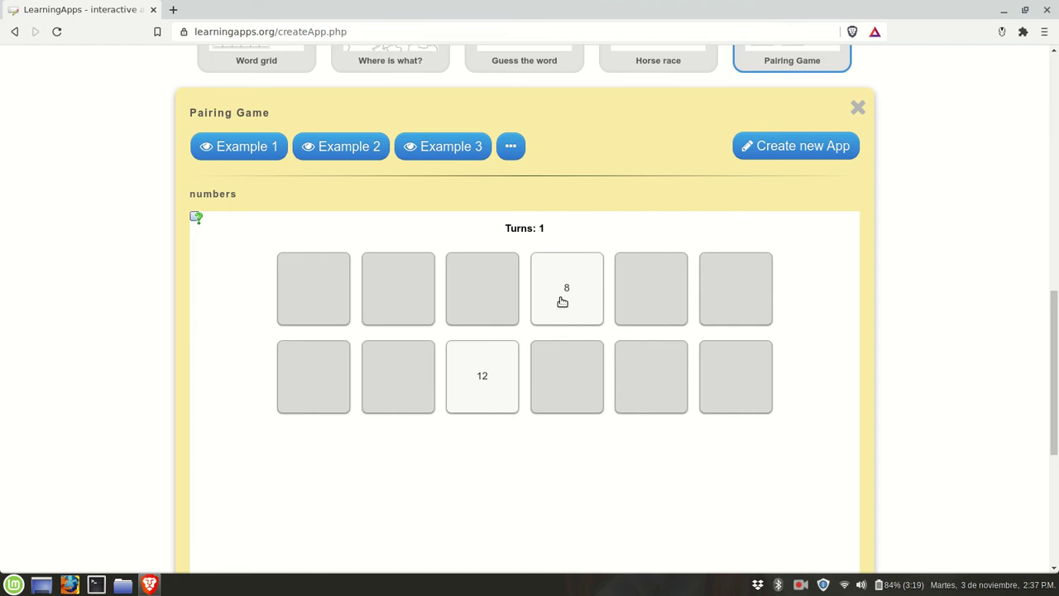
pyautogui.click(477, 300)
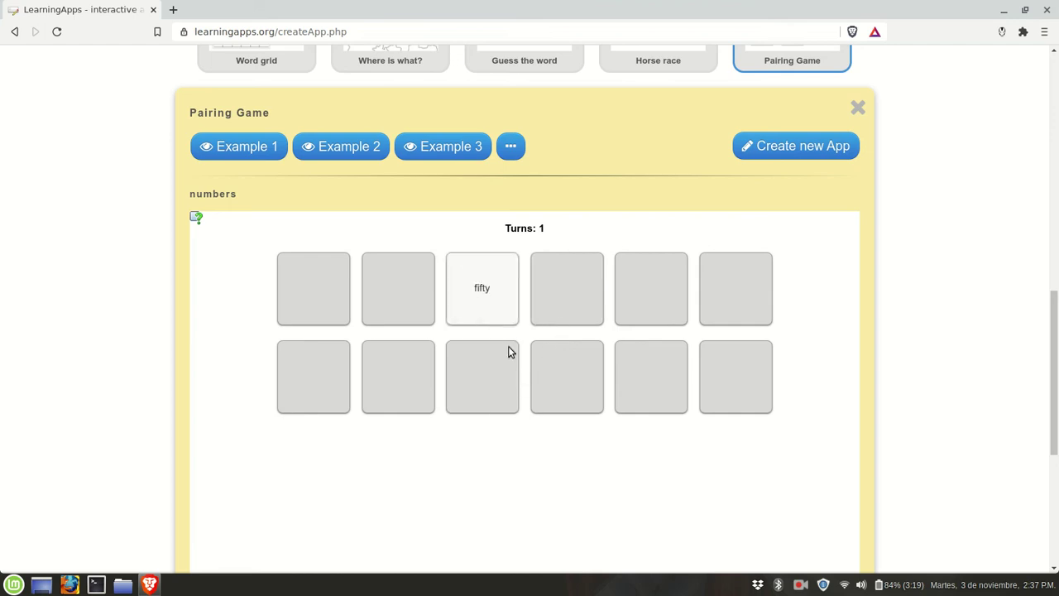
pyautogui.click(551, 380)
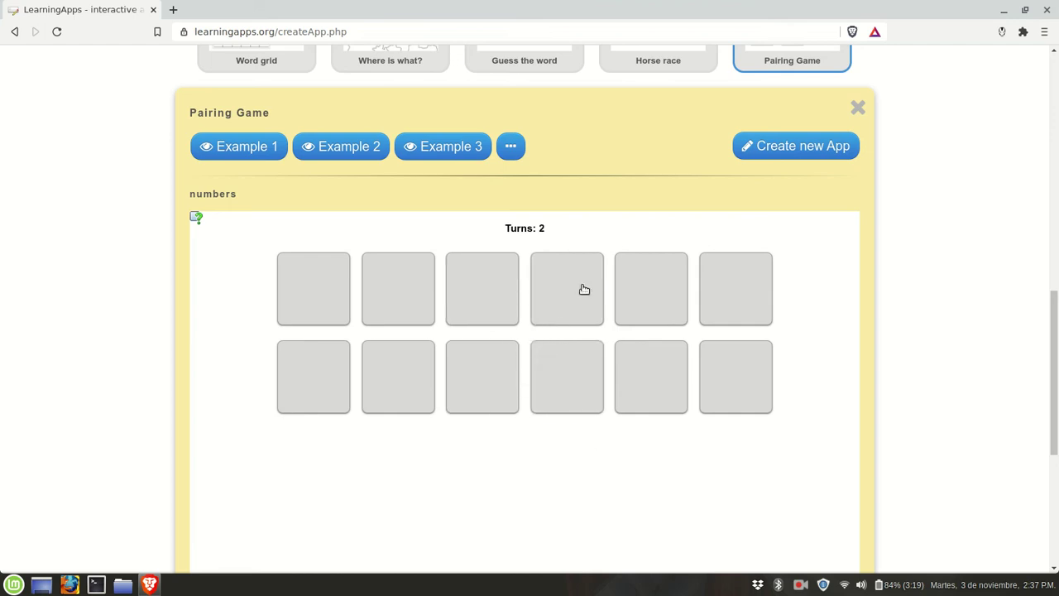
pyautogui.click(798, 149)
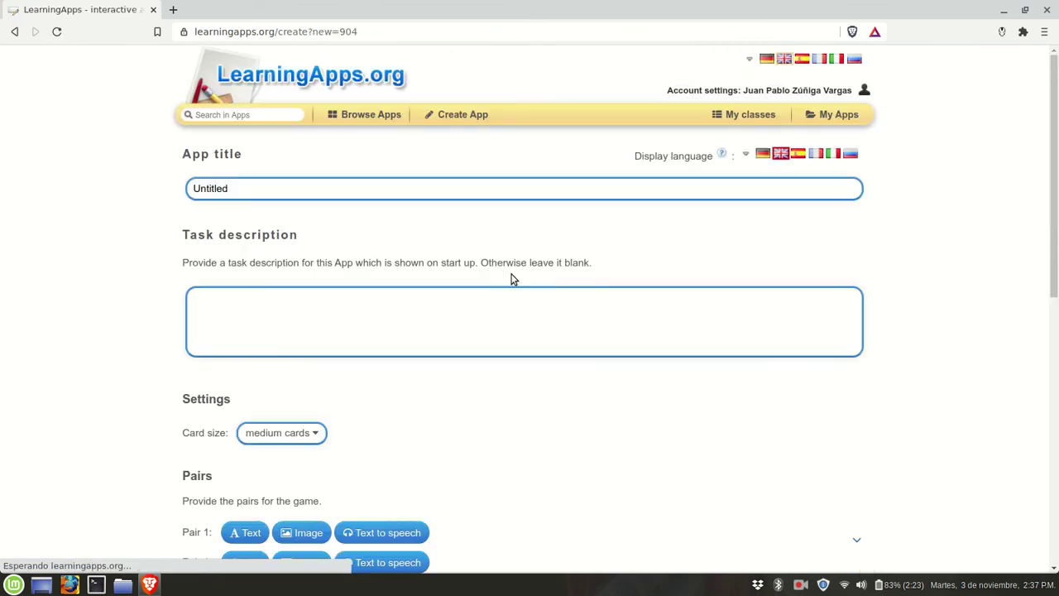
# Title the app 'Adjectives to Describe Personalities' and edit the task description.
pyautogui.click(289, 191)
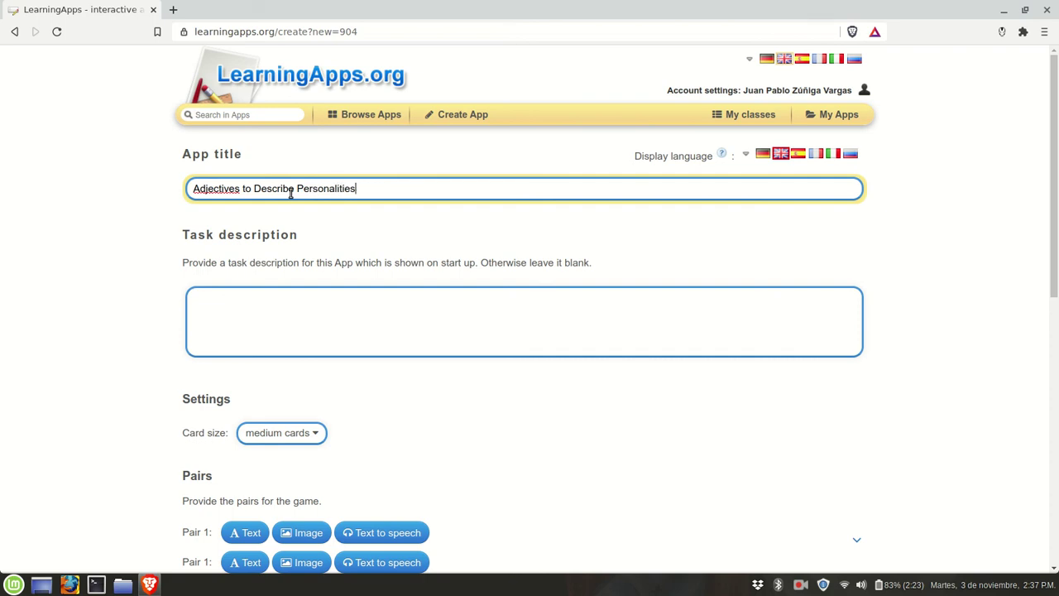
pyautogui.click(331, 210)
pyautogui.scroll(-1, 331, 210)
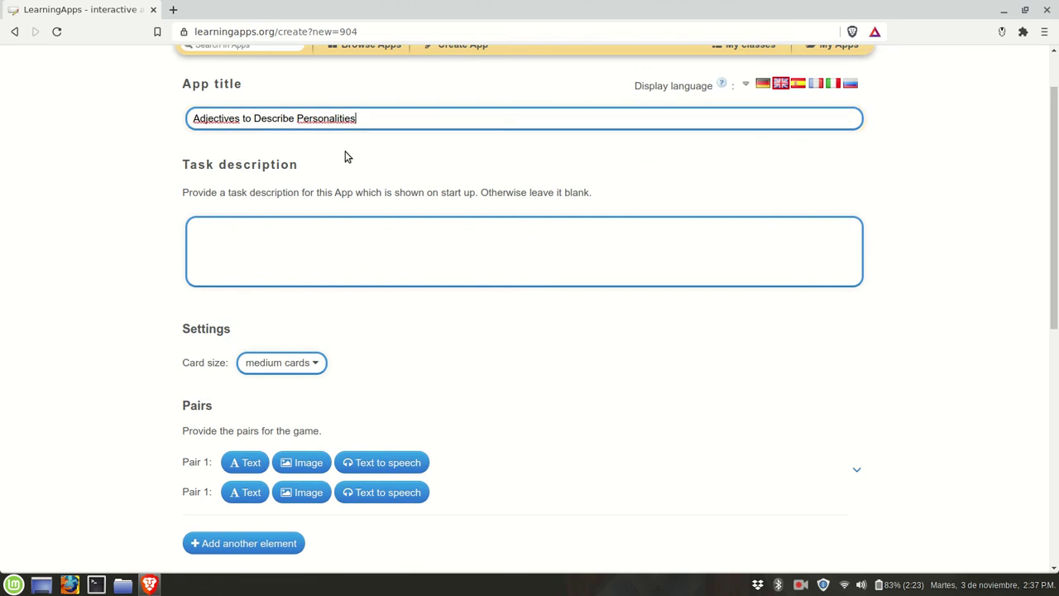
pyautogui.scroll(-2, 346, 157)
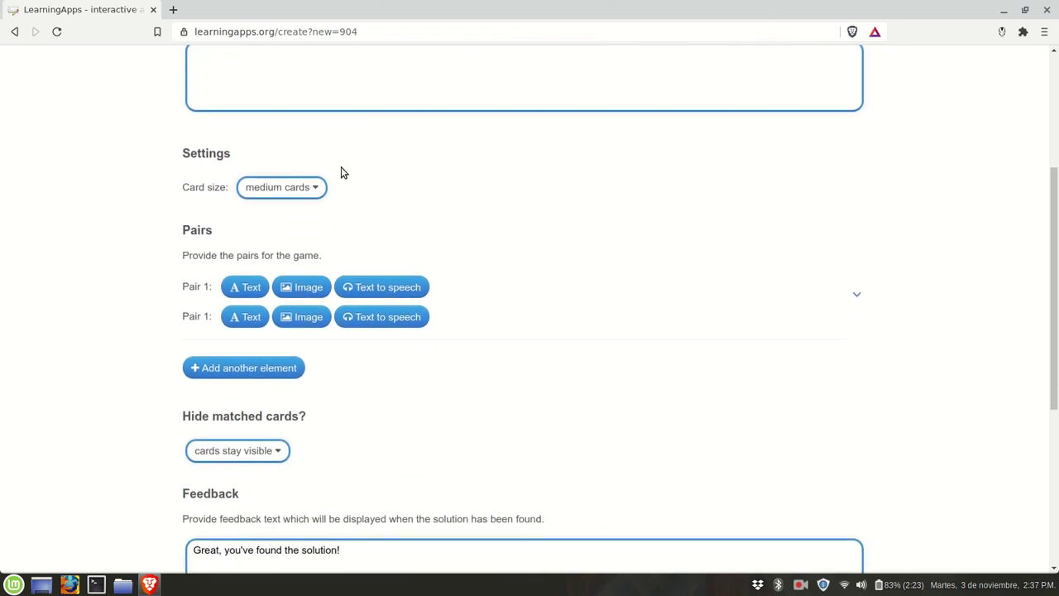
pyautogui.scroll(1, 436, 172)
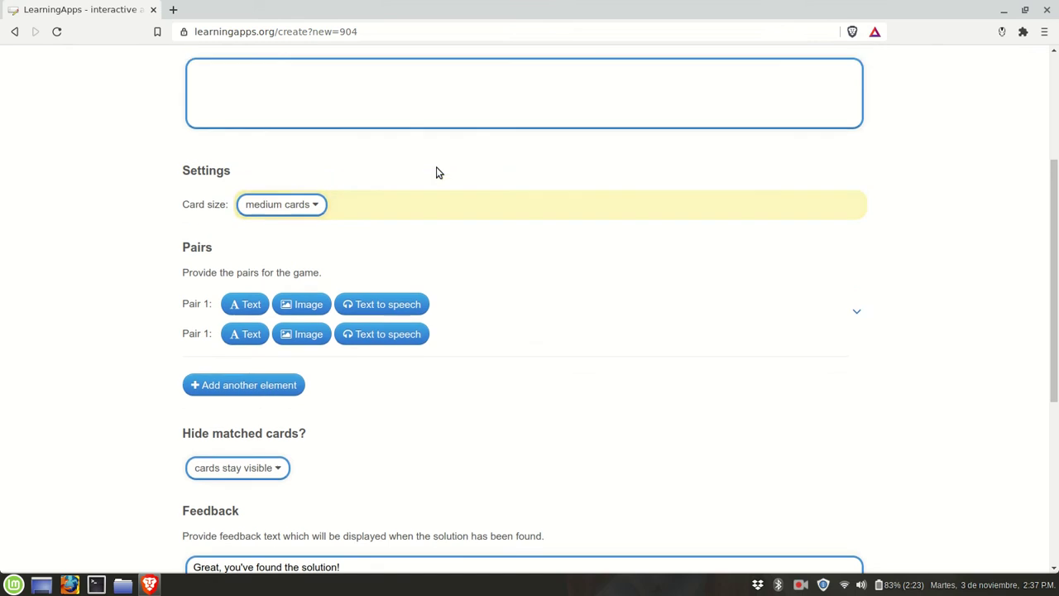
pyautogui.click(263, 167)
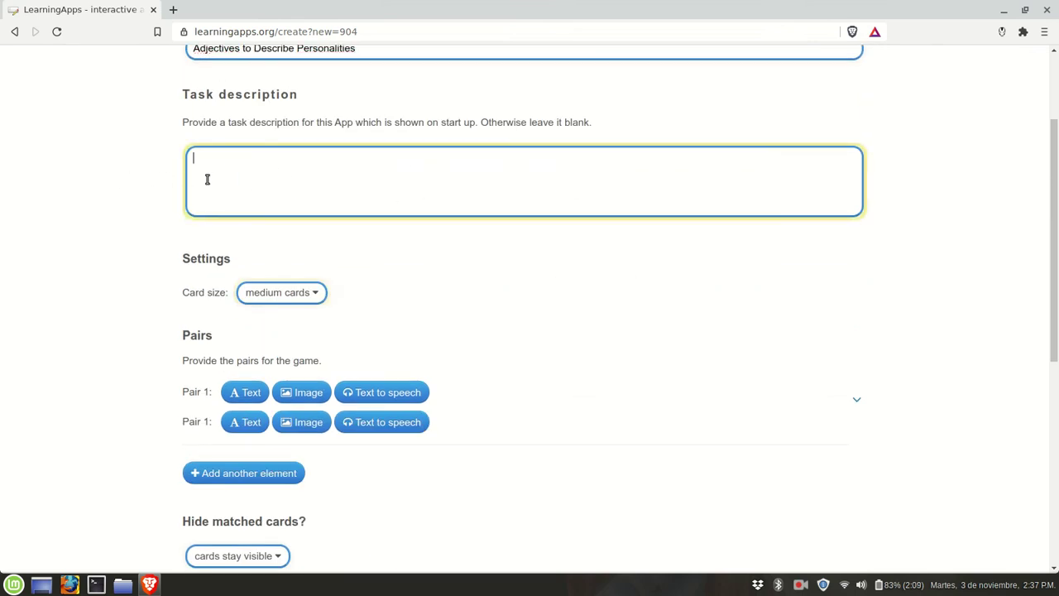
pyautogui.scroll(-1, 224, 191)
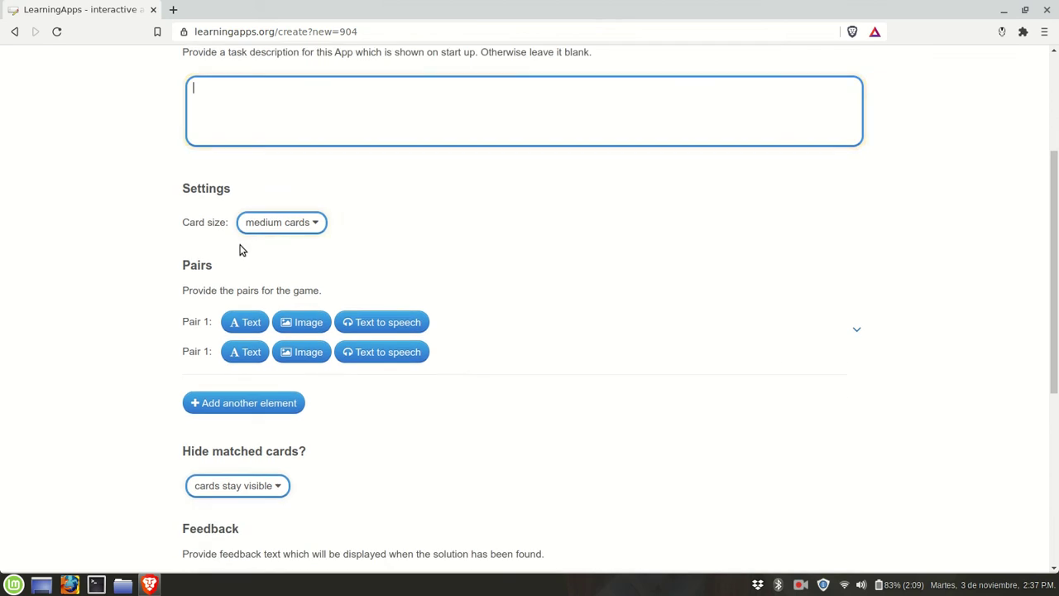
# Keep medium cards as the card size and scroll down to the pairs.
pyautogui.click(320, 234)
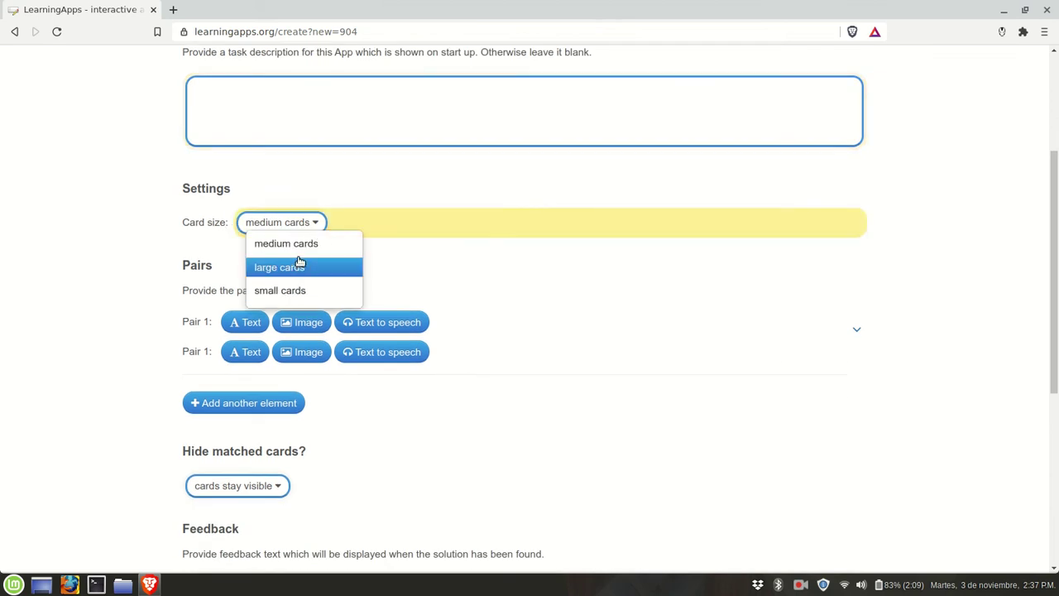
pyautogui.click(314, 245)
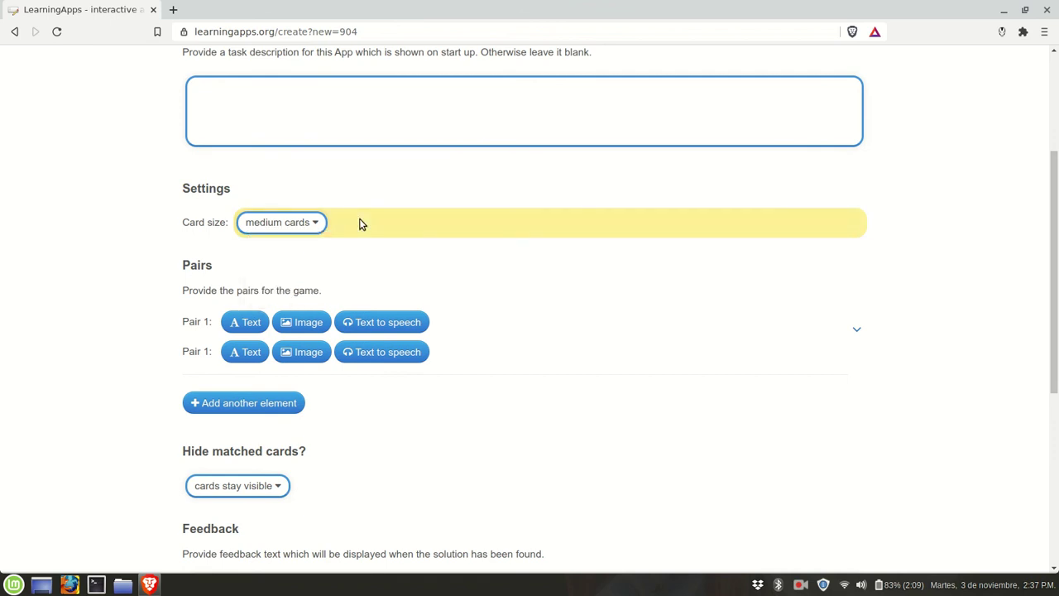
pyautogui.scroll(4, 421, 246)
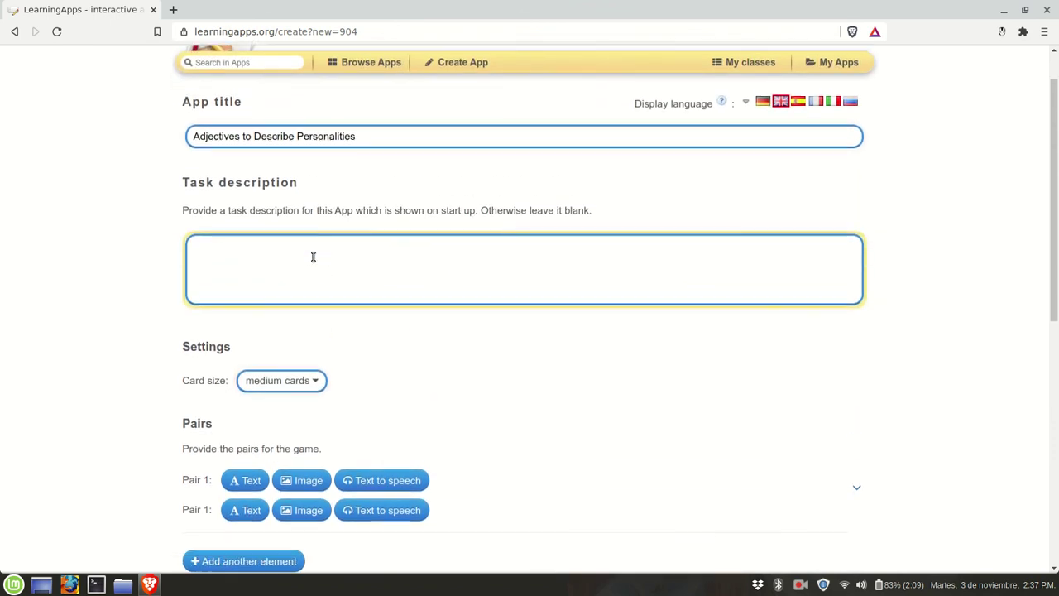
pyautogui.scroll(-3, 322, 231)
pyautogui.scroll(3, 359, 248)
pyautogui.scroll(-3, 359, 248)
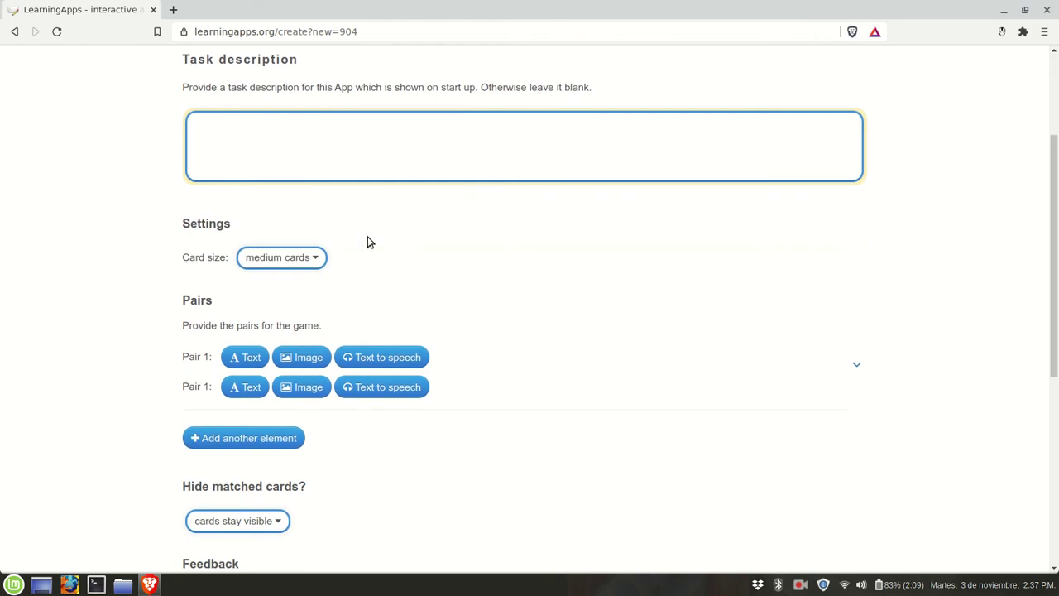
pyautogui.scroll(-1, 372, 228)
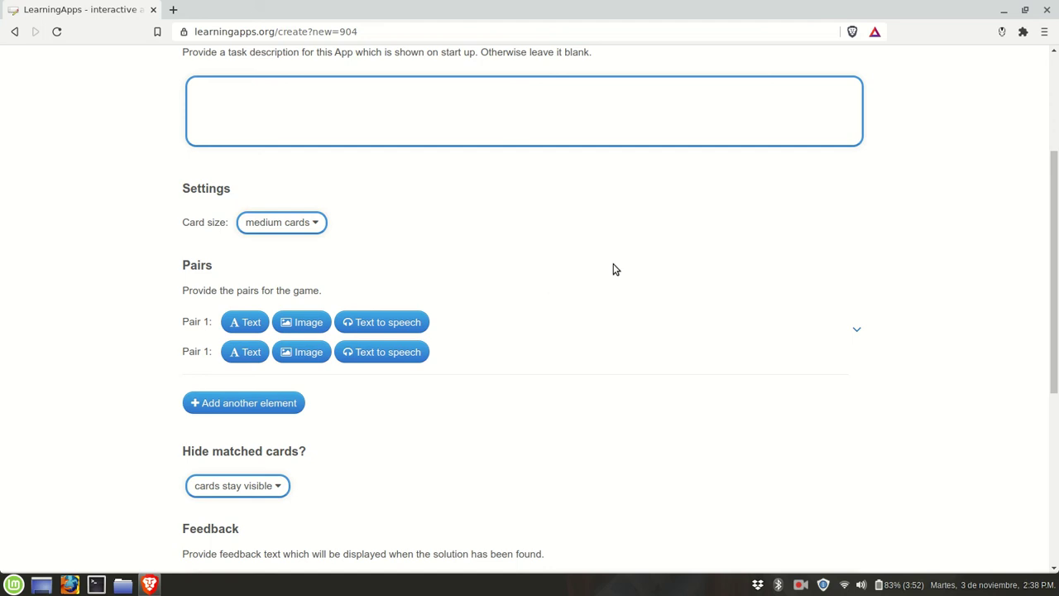
pyautogui.scroll(-1, 479, 320)
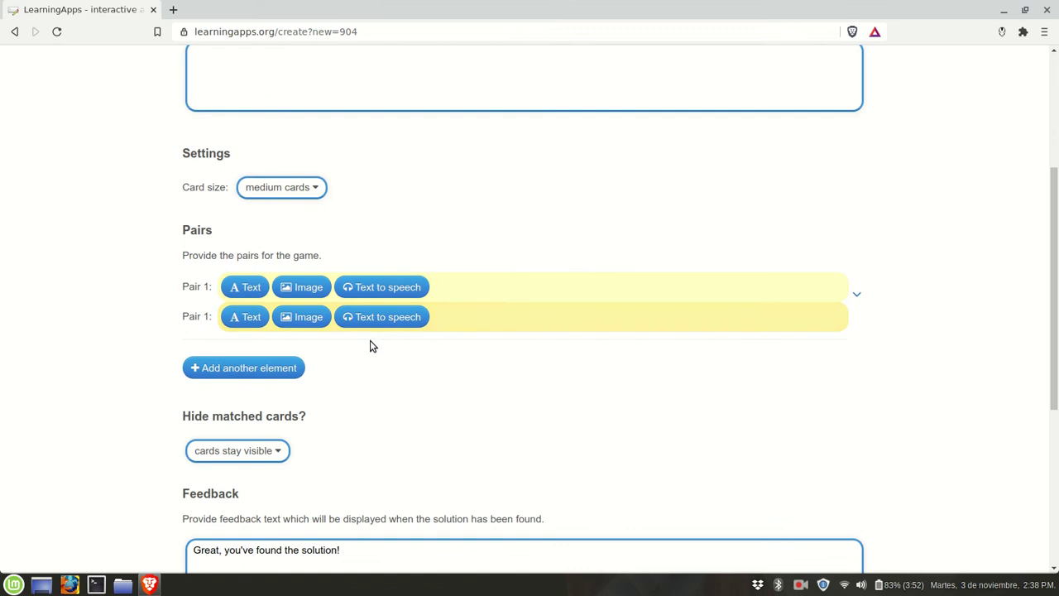
pyautogui.scroll(-1, 369, 340)
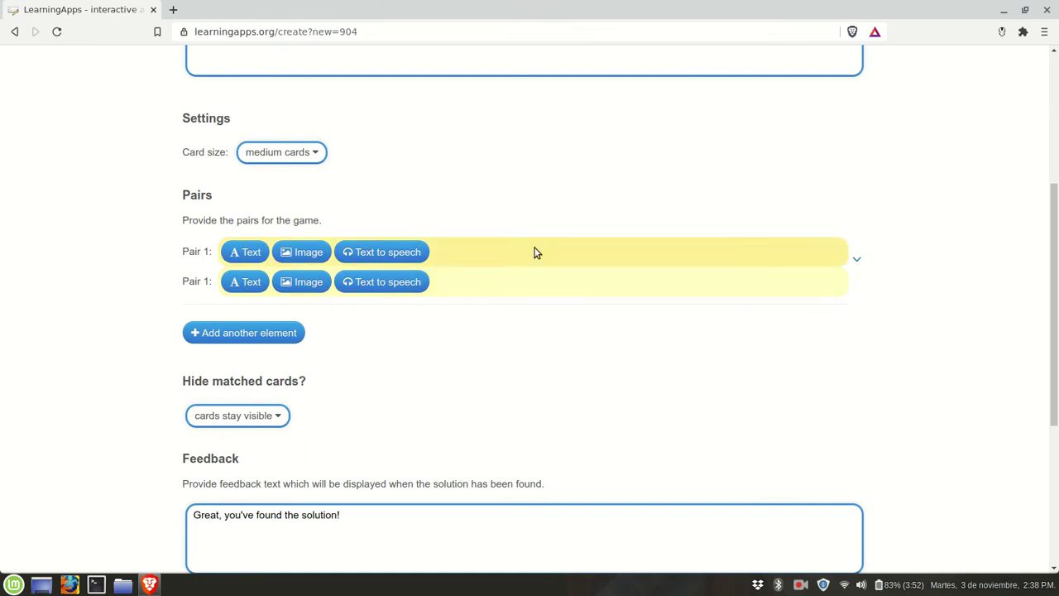
# Fill Pair 1 with Friendly and Pair 2 with Sociable, each as text plus spoken card.
pyautogui.click(251, 253)
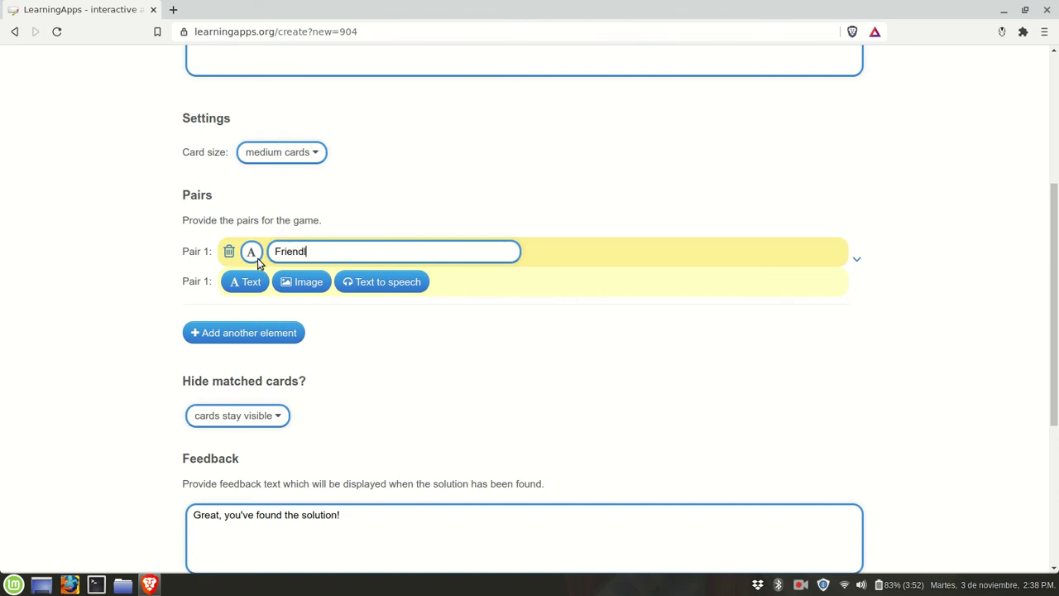
pyautogui.click(379, 285)
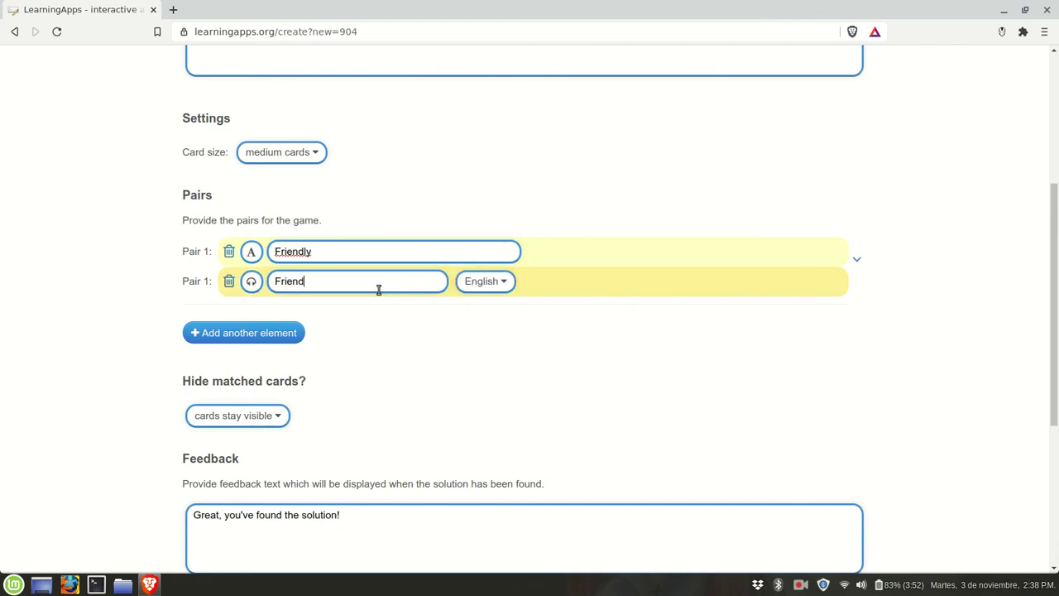
pyautogui.click(356, 281)
pyautogui.click(263, 335)
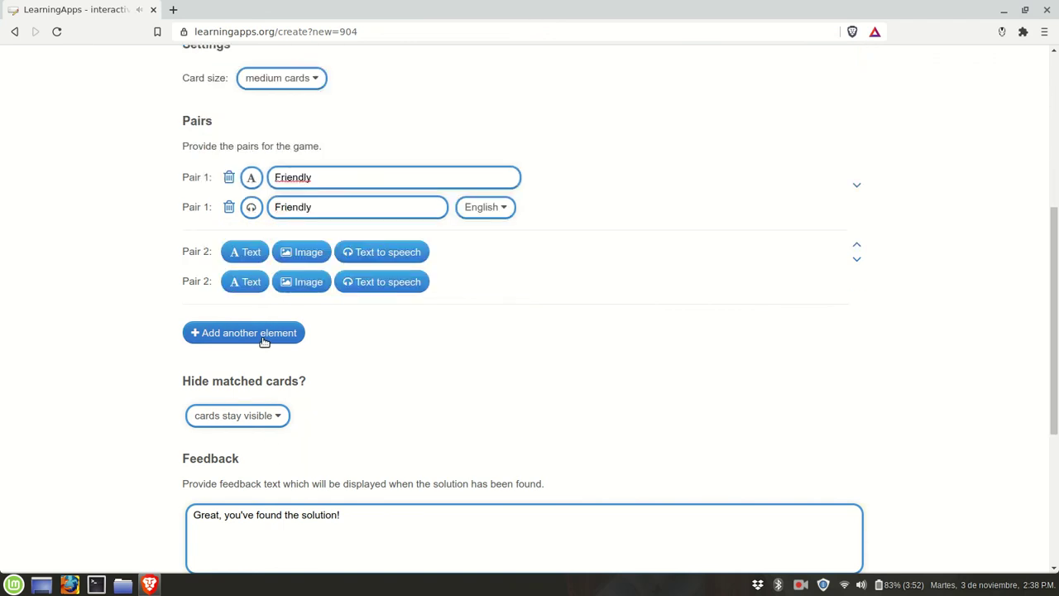
pyautogui.click(251, 253)
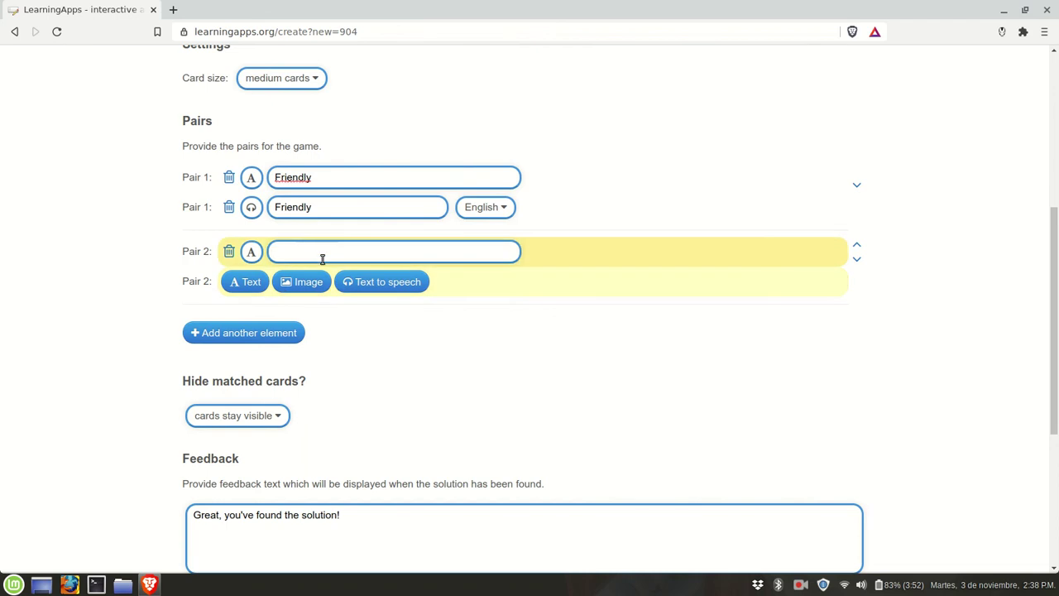
pyautogui.write('Sociable')
pyautogui.click(359, 281)
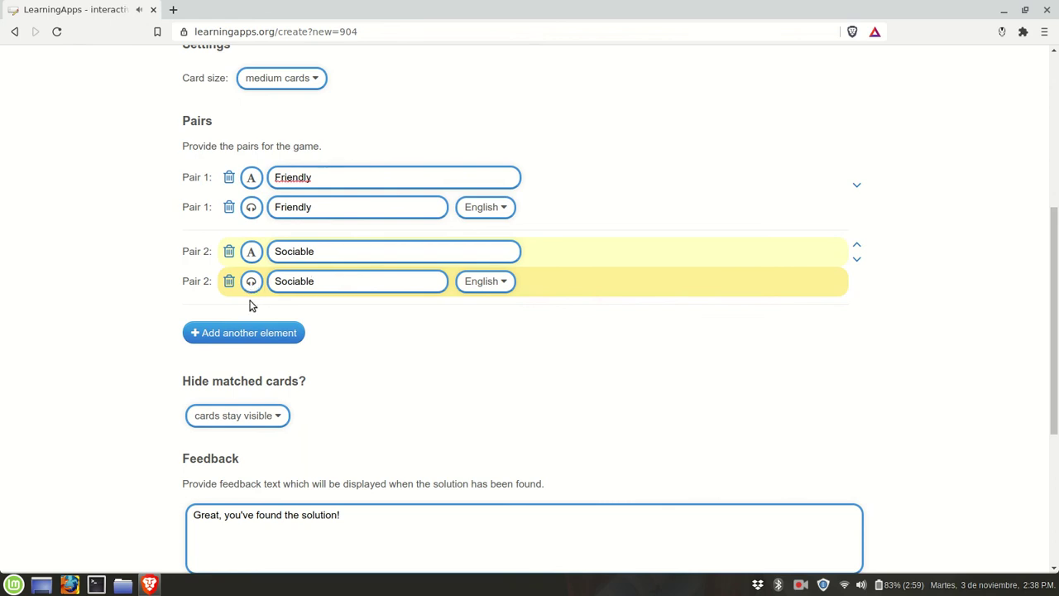
# Add Pair 3 with Moody as a text card and a text-to-speech card.
pyautogui.click(239, 333)
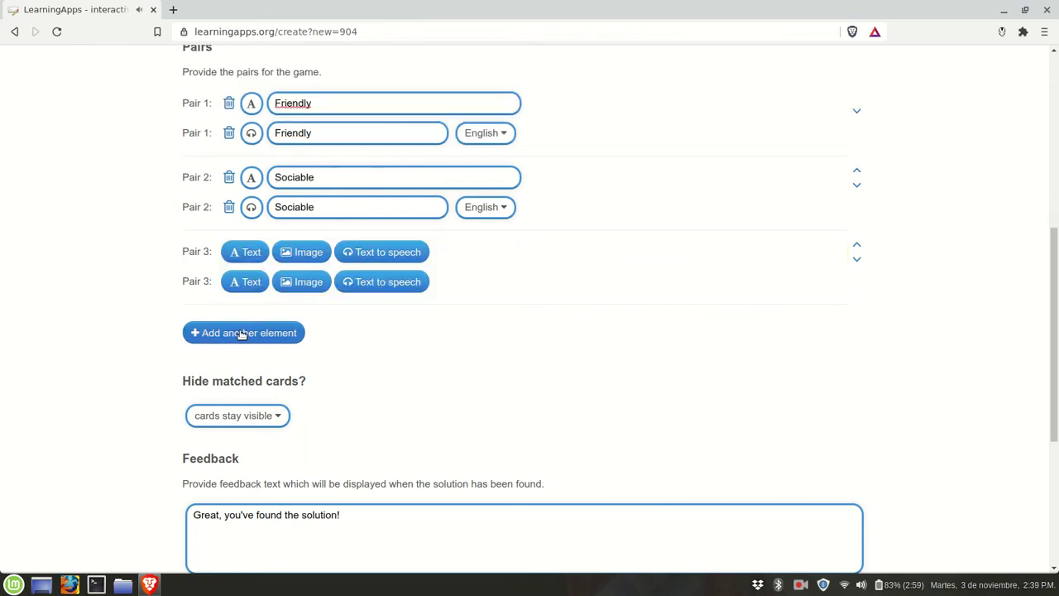
pyautogui.click(258, 252)
pyautogui.write('Moody')
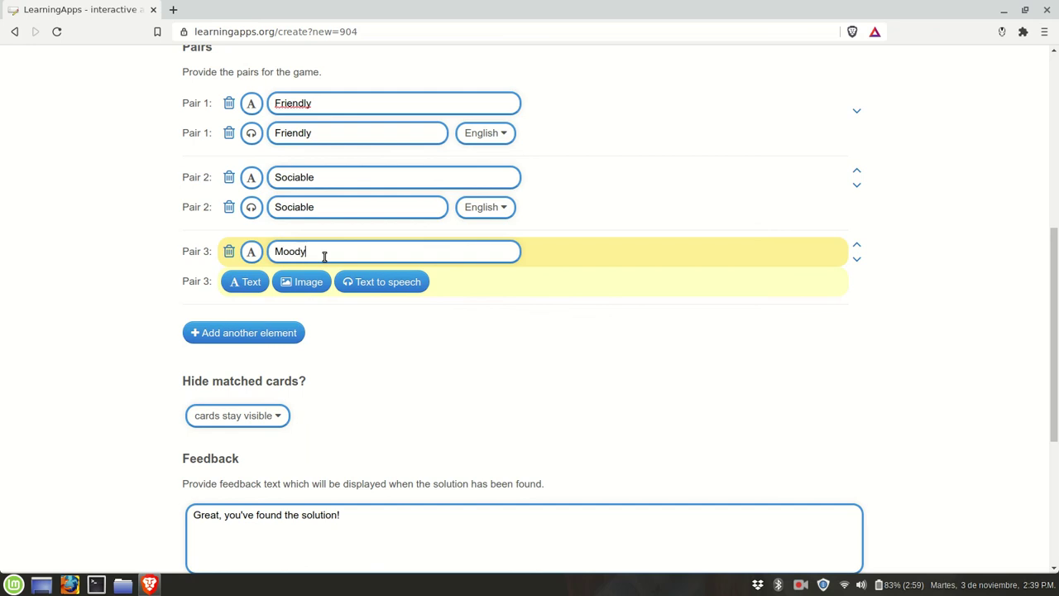
pyautogui.click(366, 288)
pyautogui.write('M')
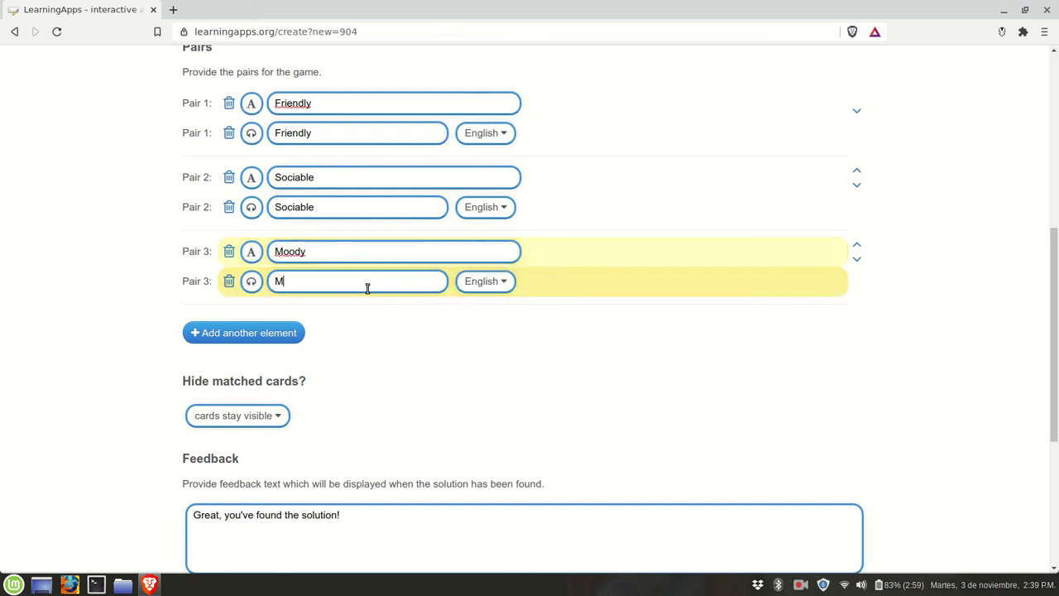
pyautogui.write('oody')
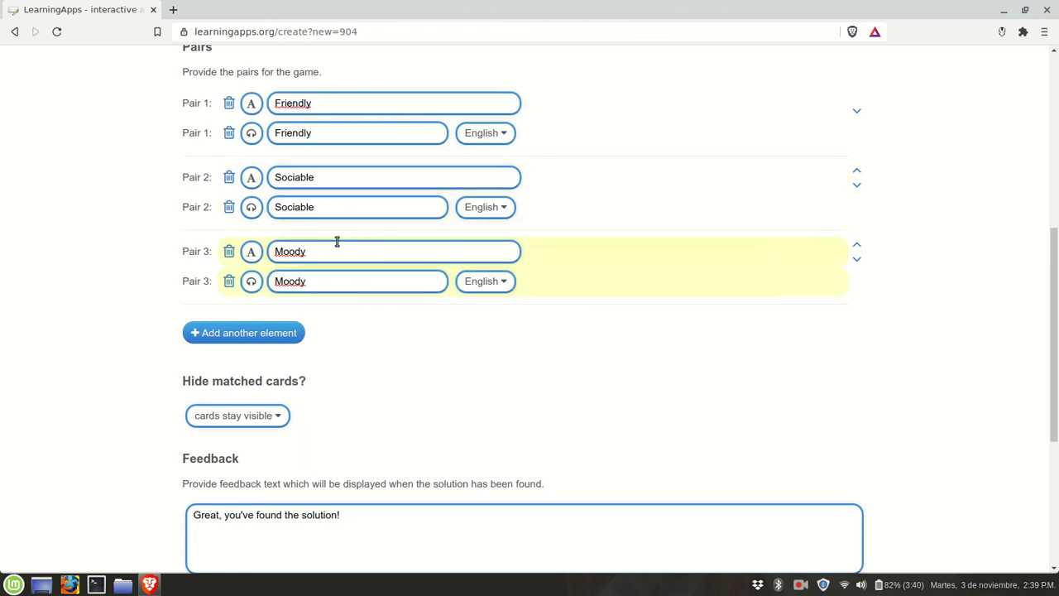
# Add Pair 4 with Stubborn as text and spoken cards, and play back the audio.
pyautogui.click(257, 332)
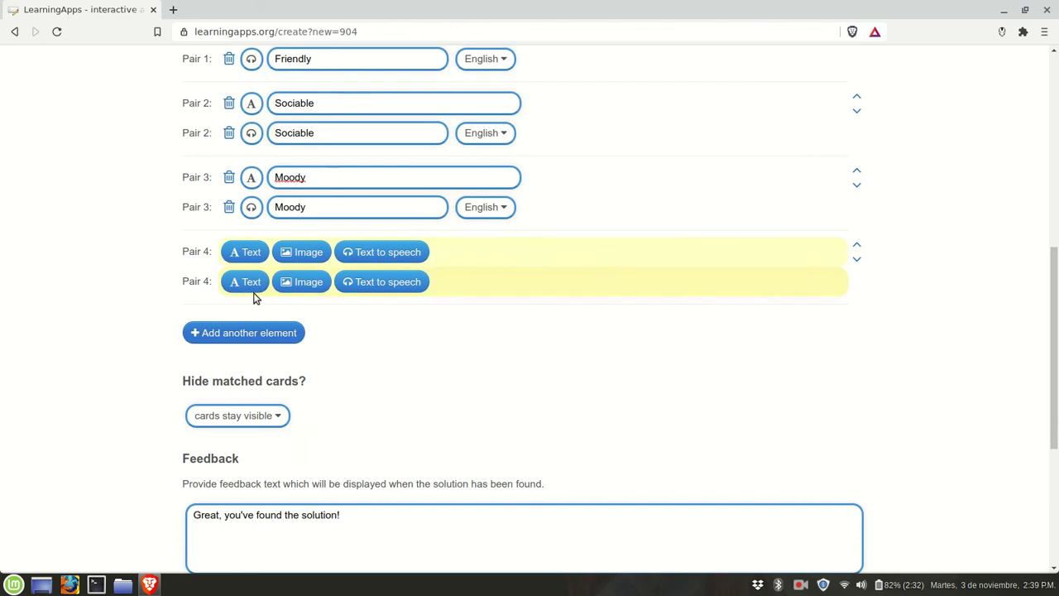
pyautogui.click(255, 252)
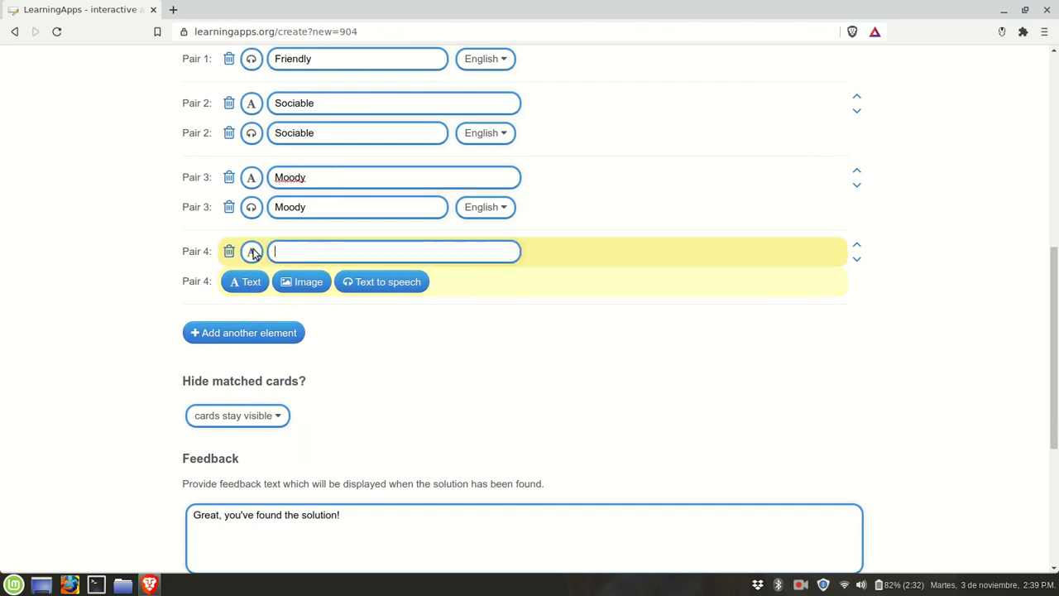
pyautogui.write('Stubborn')
pyautogui.click(406, 281)
pyautogui.write('S')
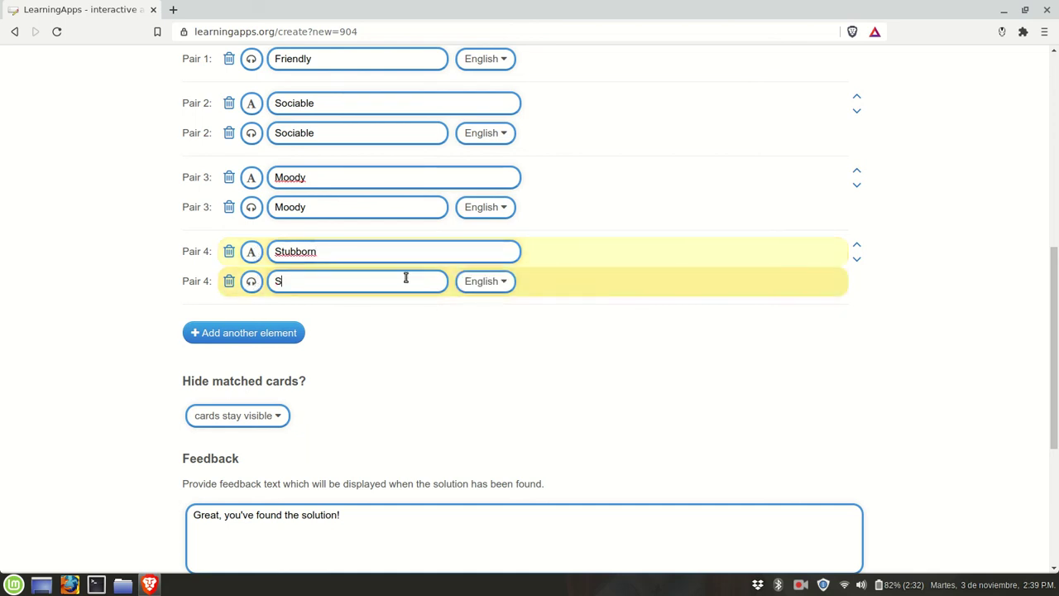
pyautogui.write('tubborm')
pyautogui.click(250, 281)
# Add Pair 5 with Pragmatic as text and spoken cards, and listen to it.
pyautogui.click(259, 336)
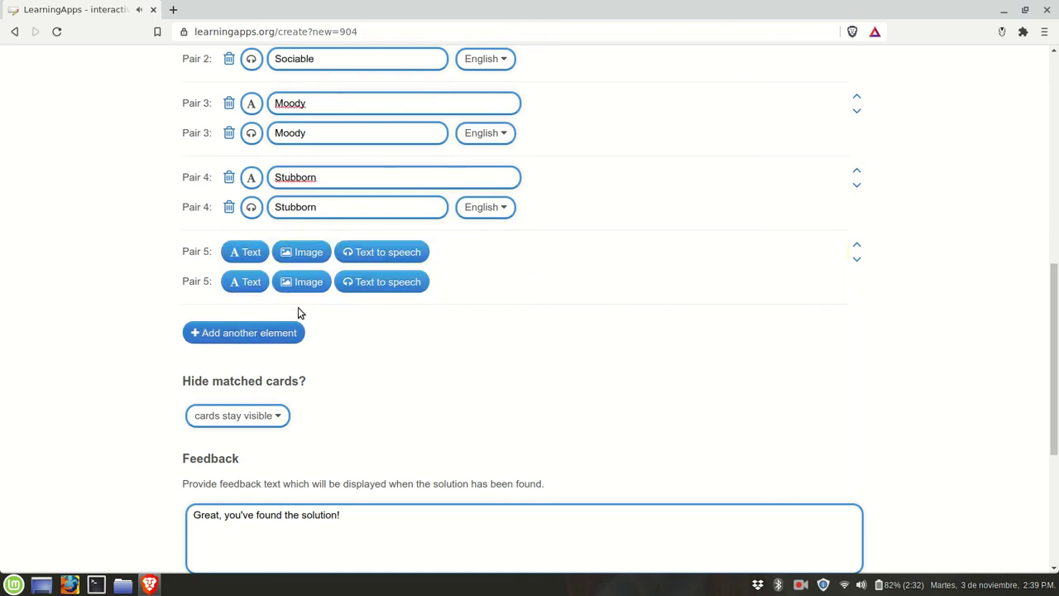
pyautogui.scroll(3, 318, 301)
pyautogui.scroll(-3, 319, 301)
pyautogui.click(258, 253)
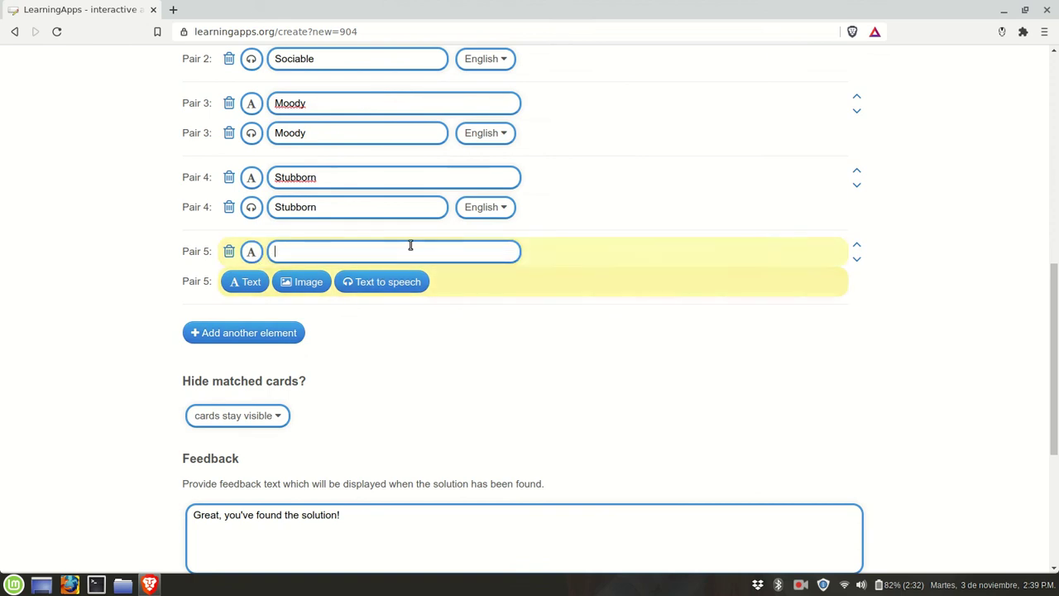
pyautogui.write('Pr')
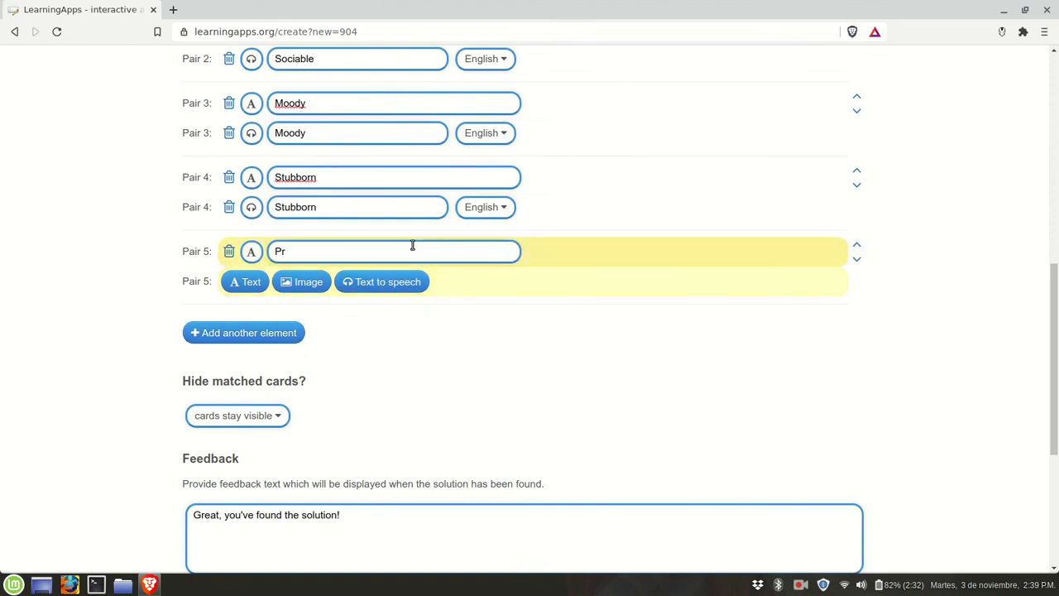
pyautogui.write('agmatic')
pyautogui.click(382, 285)
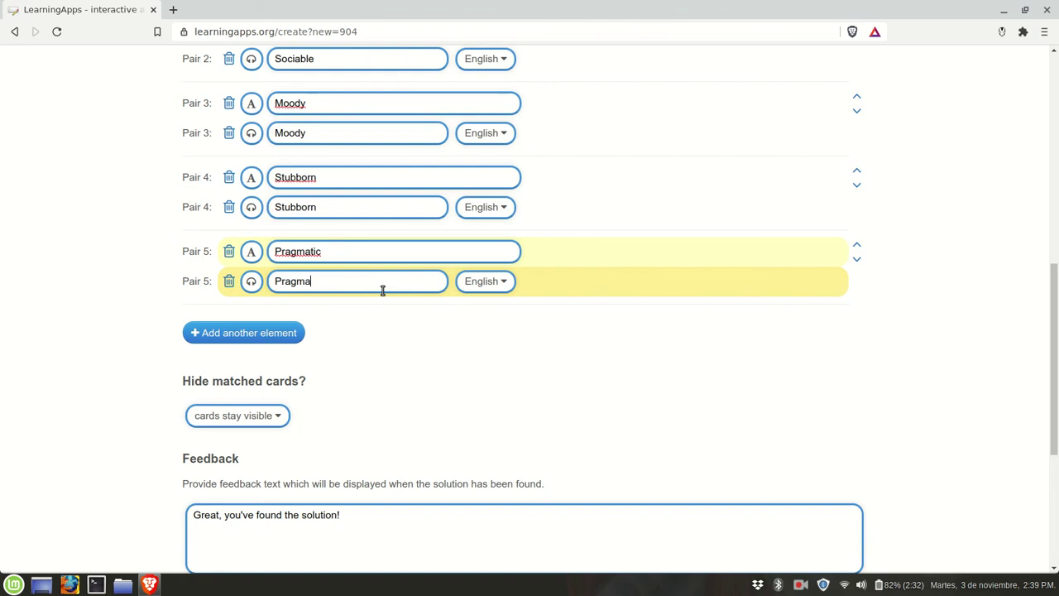
pyautogui.write('Pragmatic')
pyautogui.click(252, 282)
pyautogui.scroll(-2, 376, 318)
# Keep matched cards visible and finish editing to preview the game.
pyautogui.scroll(-3, 376, 320)
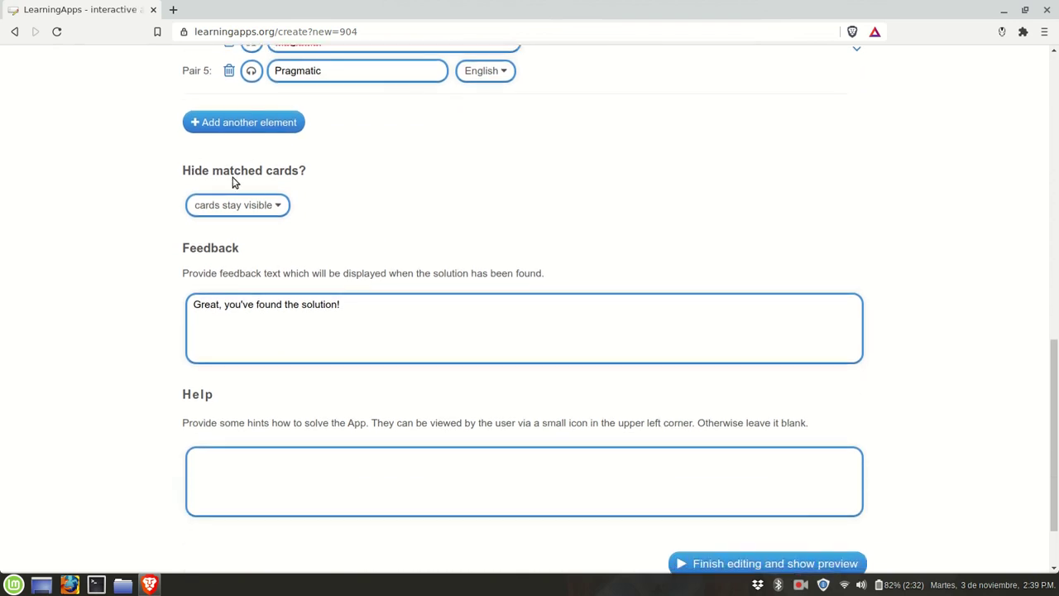
pyautogui.click(257, 215)
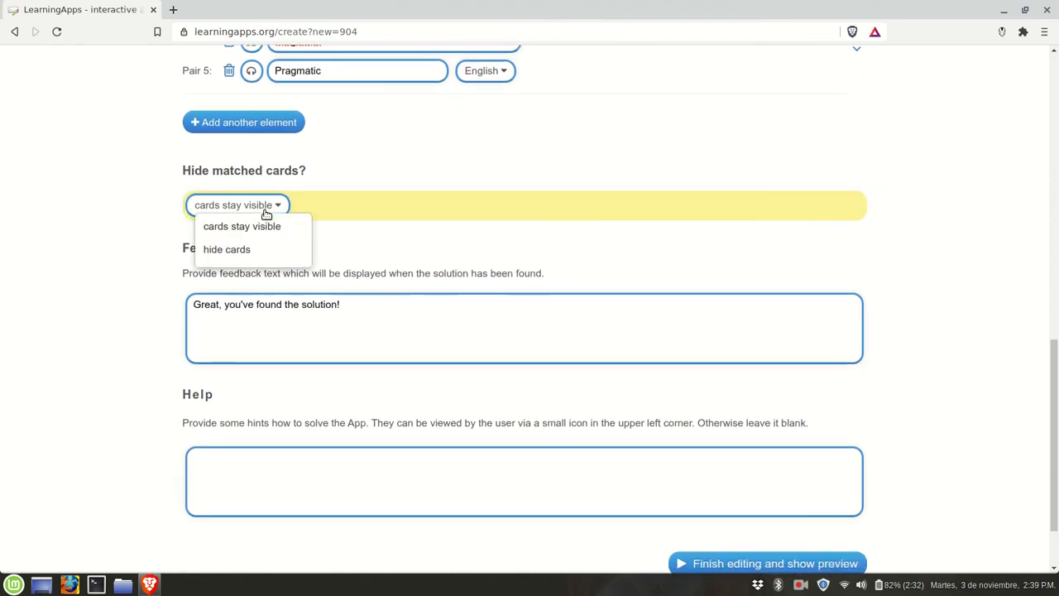
pyautogui.click(308, 232)
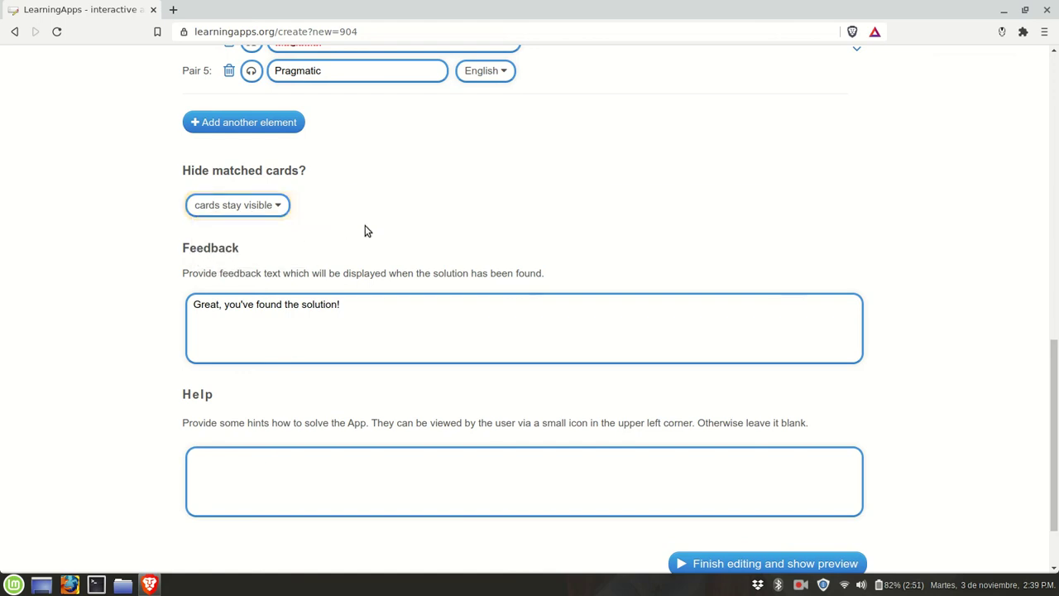
pyautogui.scroll(-2, 331, 235)
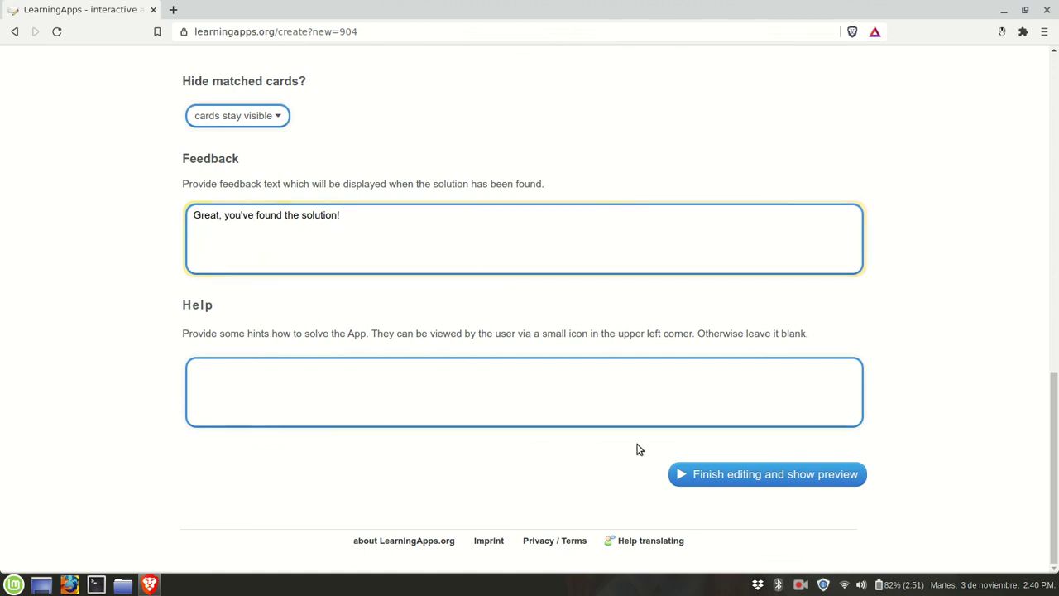
pyautogui.click(742, 477)
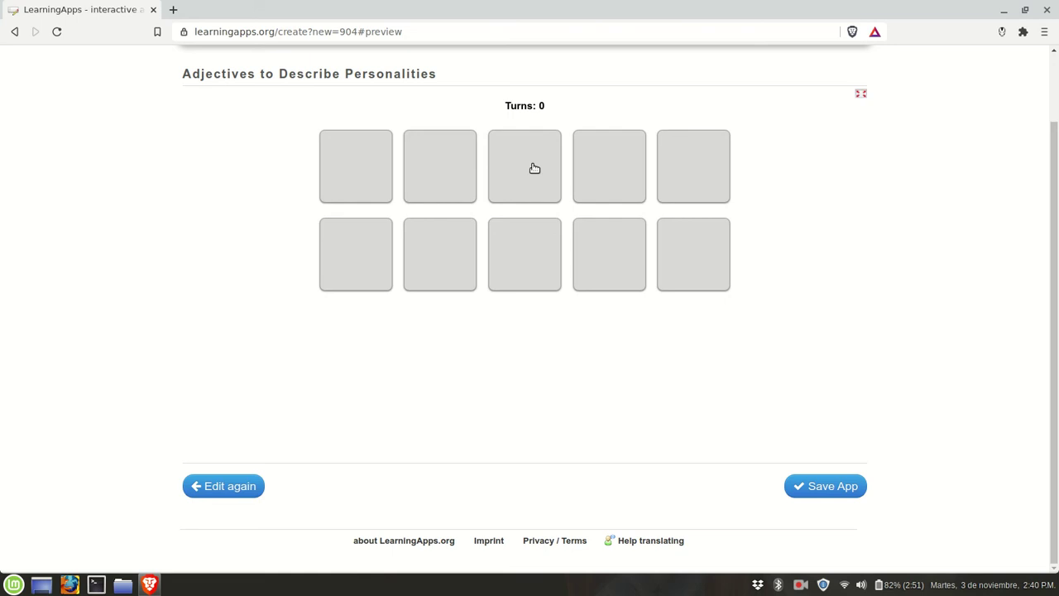
# Flip cards in the preview until the two Moody cards are matched.
pyautogui.click(534, 168)
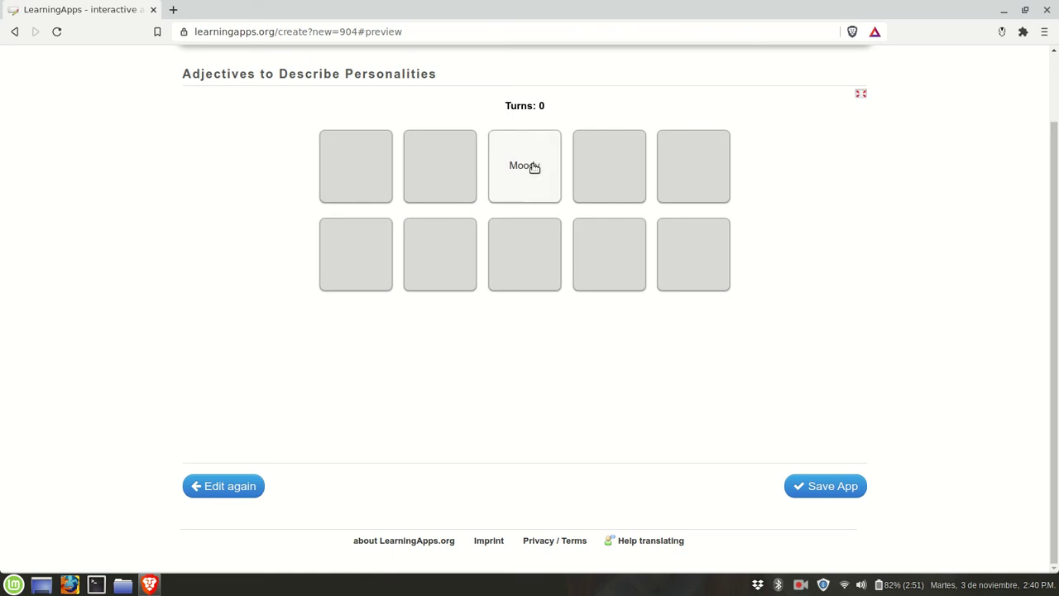
pyautogui.click(447, 255)
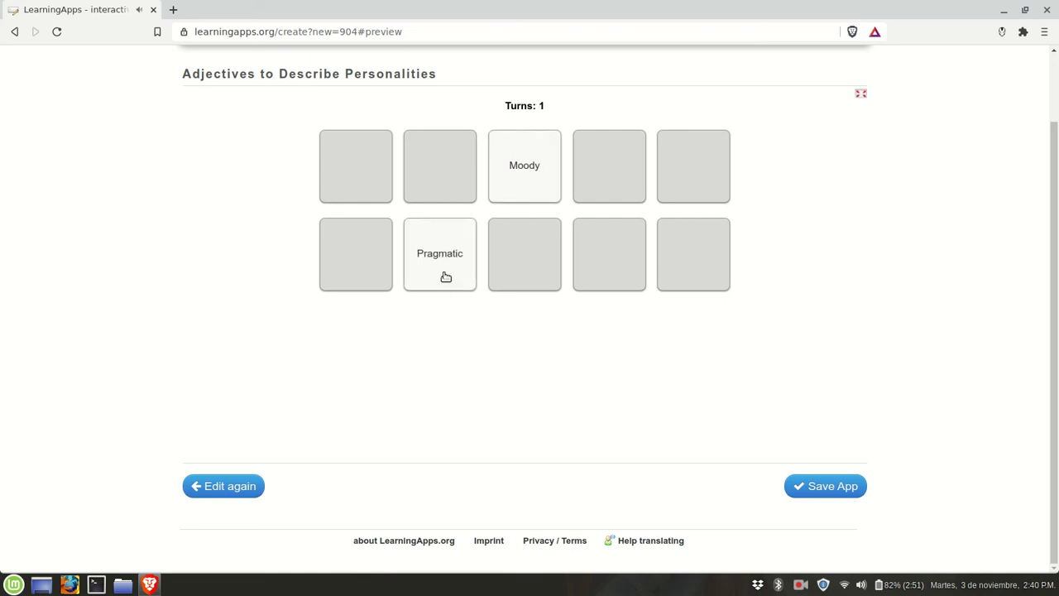
pyautogui.click(436, 181)
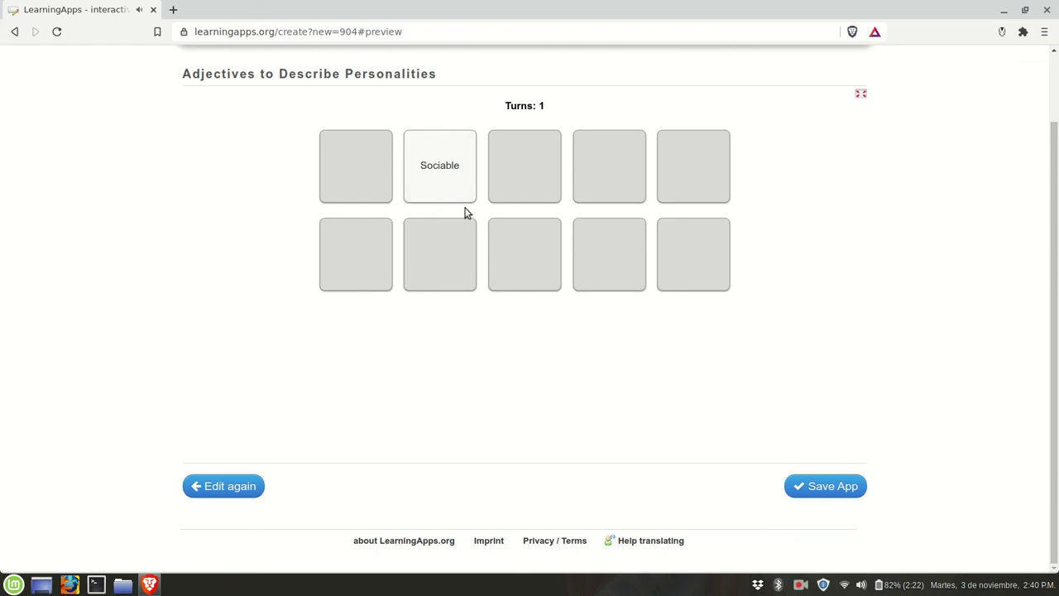
pyautogui.click(521, 269)
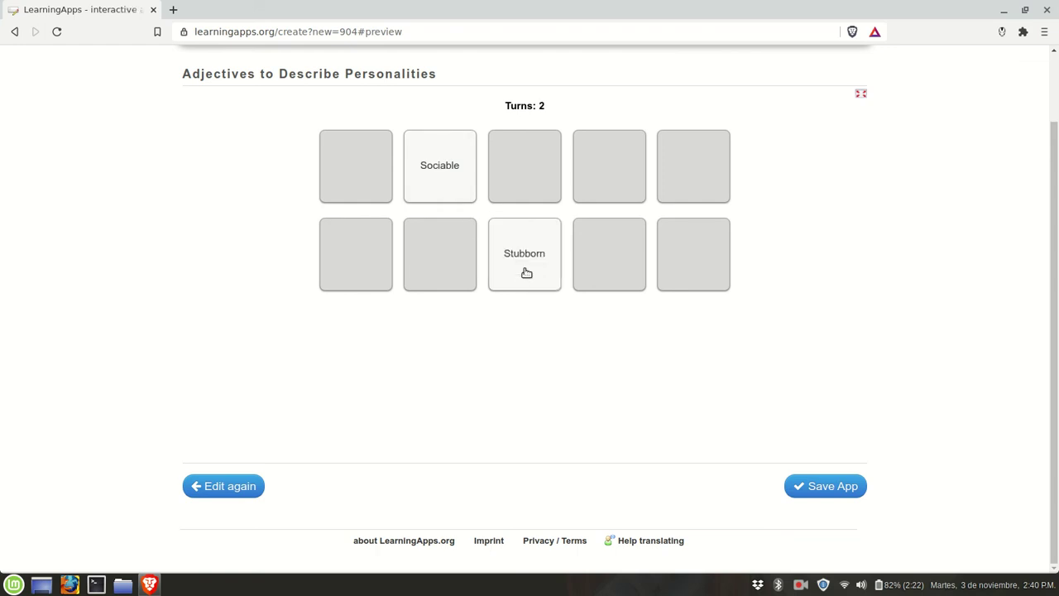
pyautogui.click(599, 263)
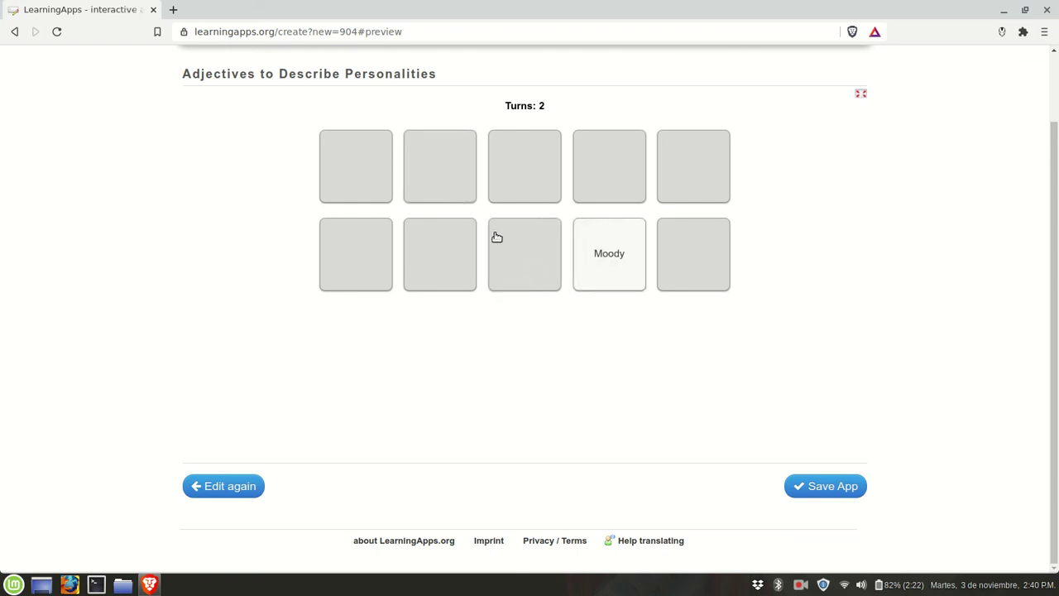
pyautogui.click(507, 169)
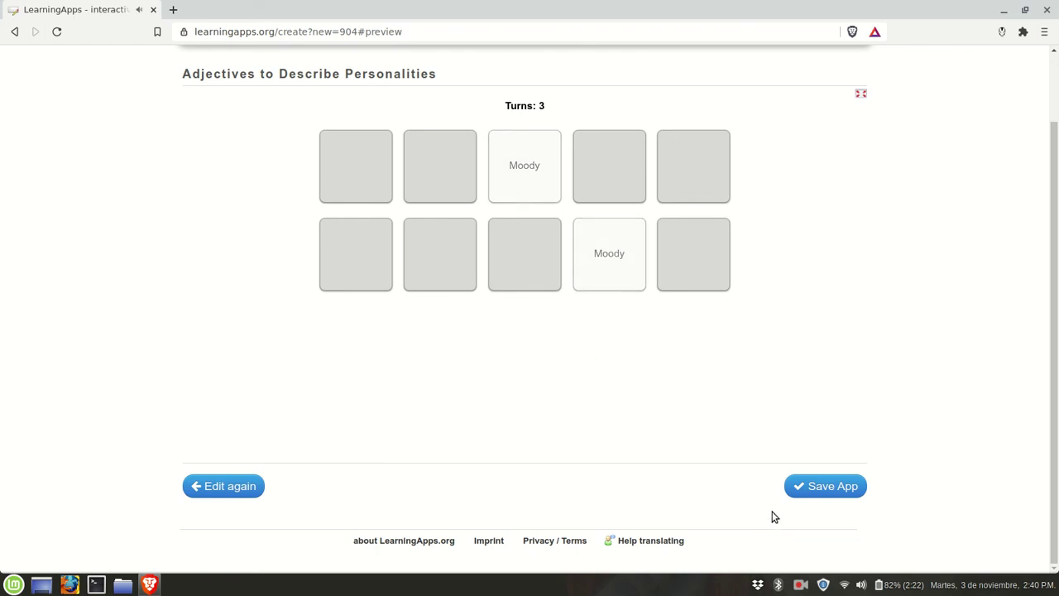
# Save the Adjectives game and move its My Apps tile into Practice, now holding 5 apps.
pyautogui.click(826, 489)
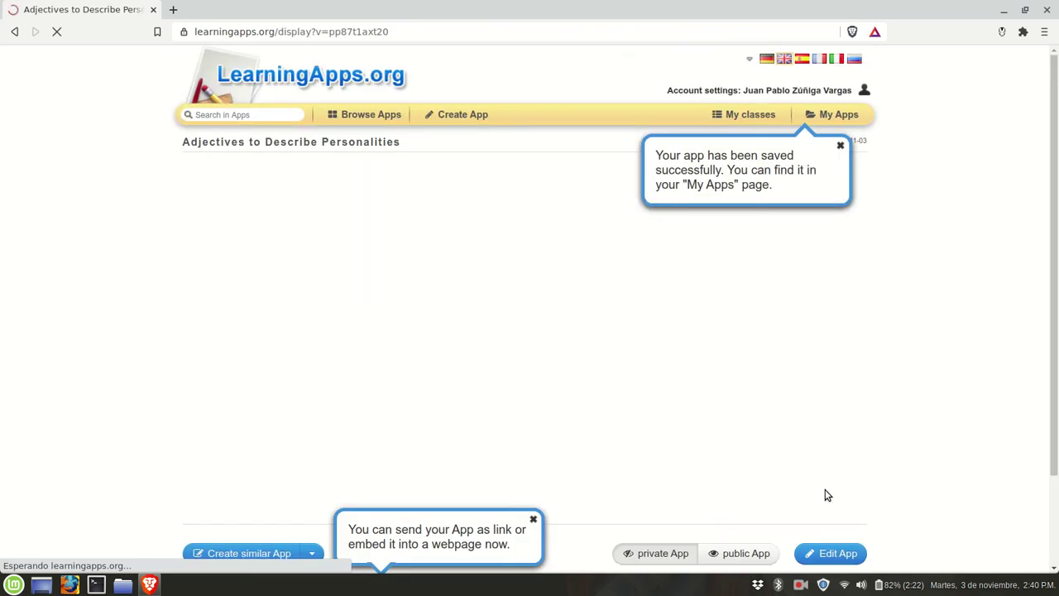
pyautogui.click(839, 116)
pyautogui.scroll(-4, 364, 273)
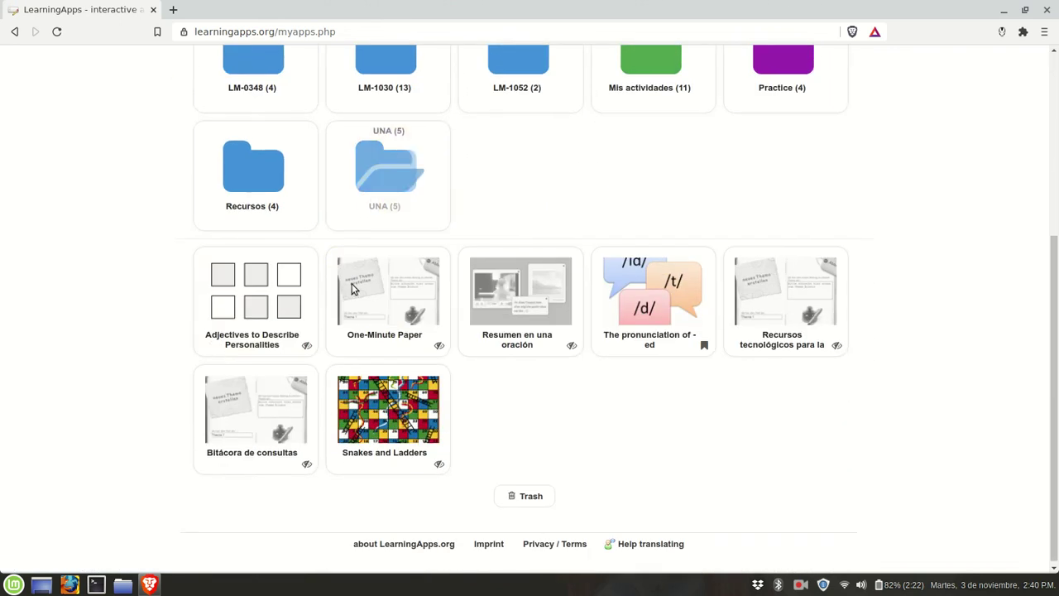
pyautogui.moveTo(238, 315)
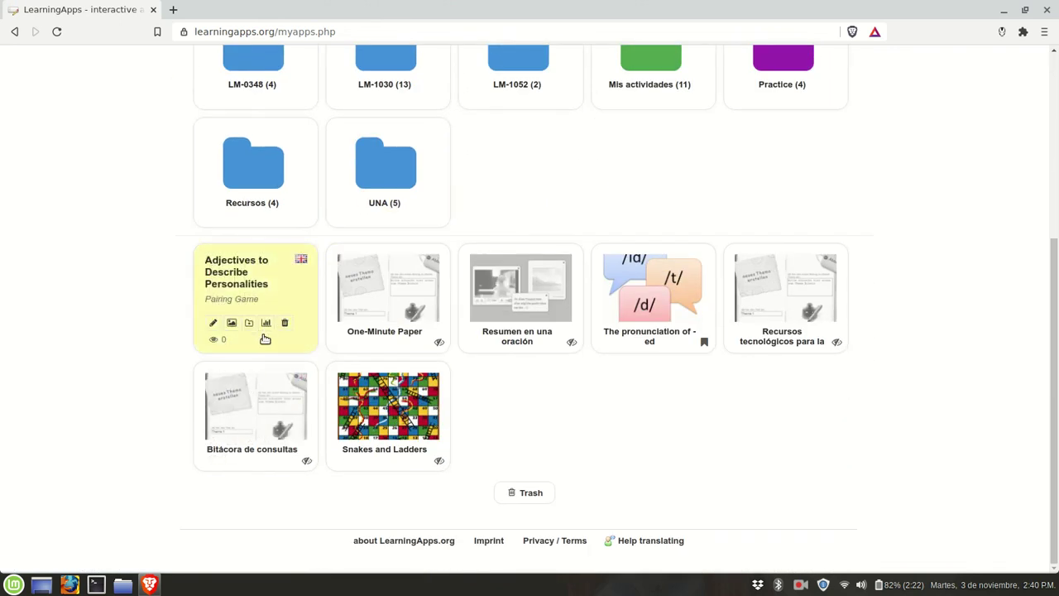
pyautogui.click(253, 325)
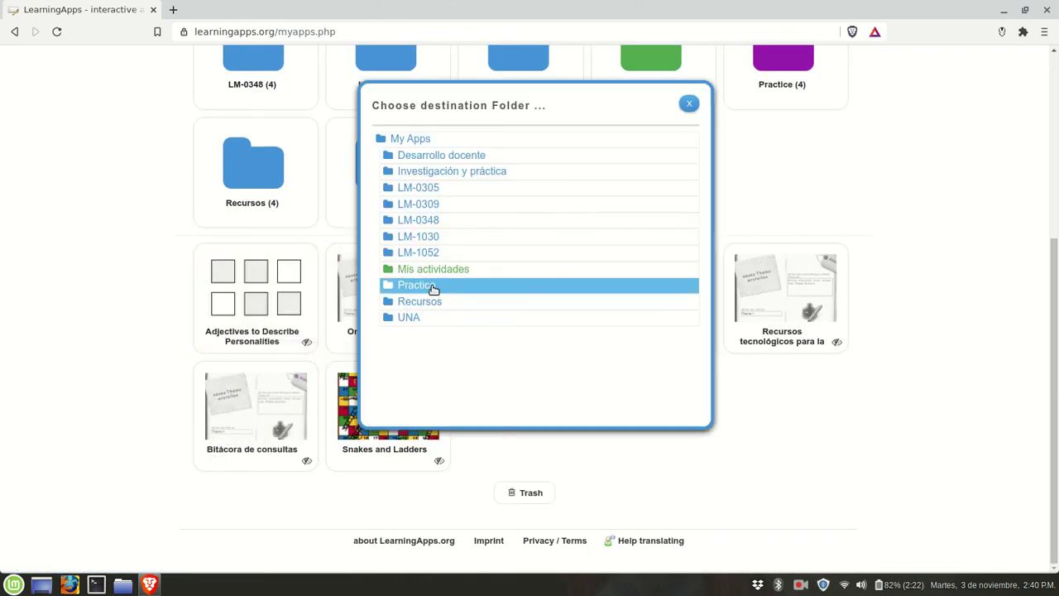
pyautogui.click(432, 286)
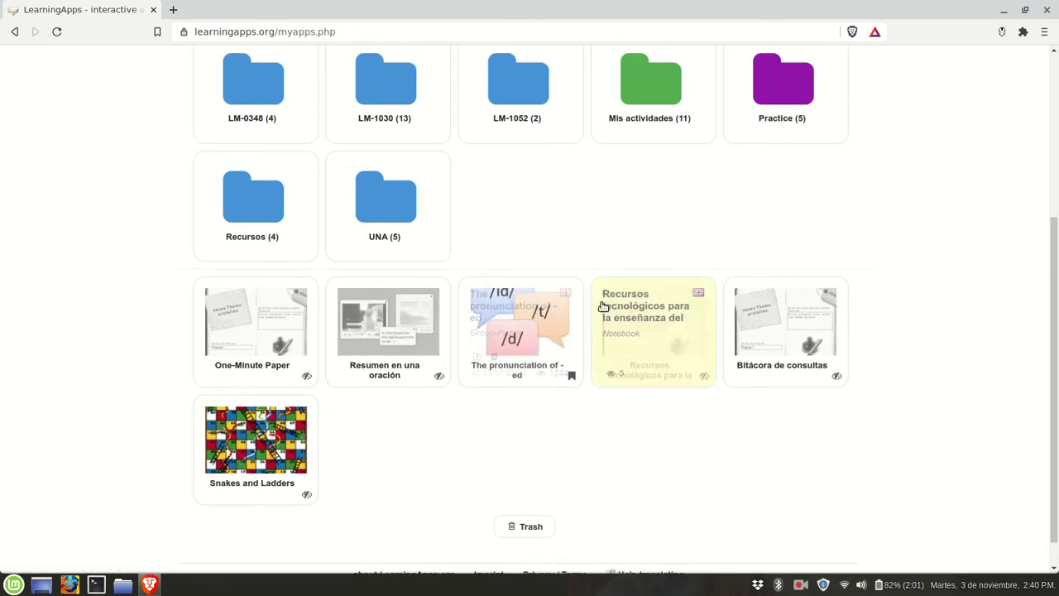
# Go to Create App, scroll down to the Tools section and open the Chat template panel.
pyautogui.click(451, 115)
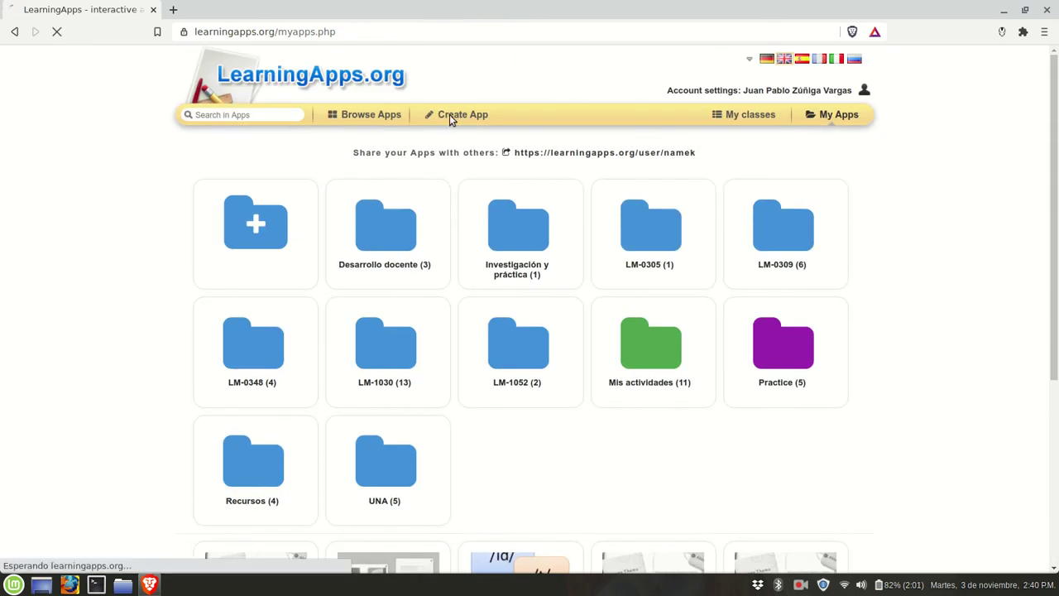
pyautogui.scroll(-7, 692, 254)
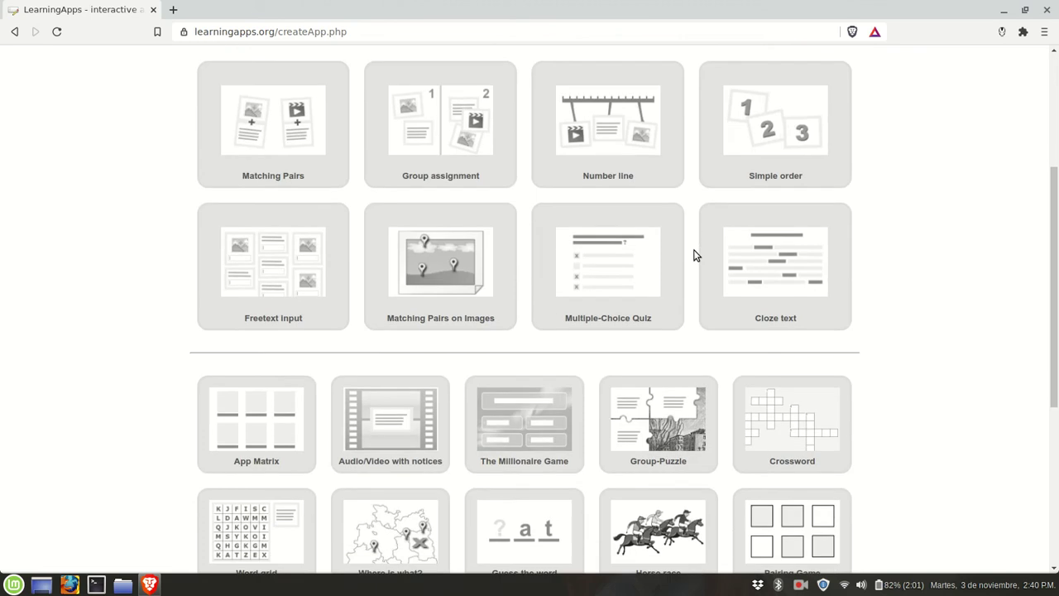
pyautogui.scroll(2, 881, 248)
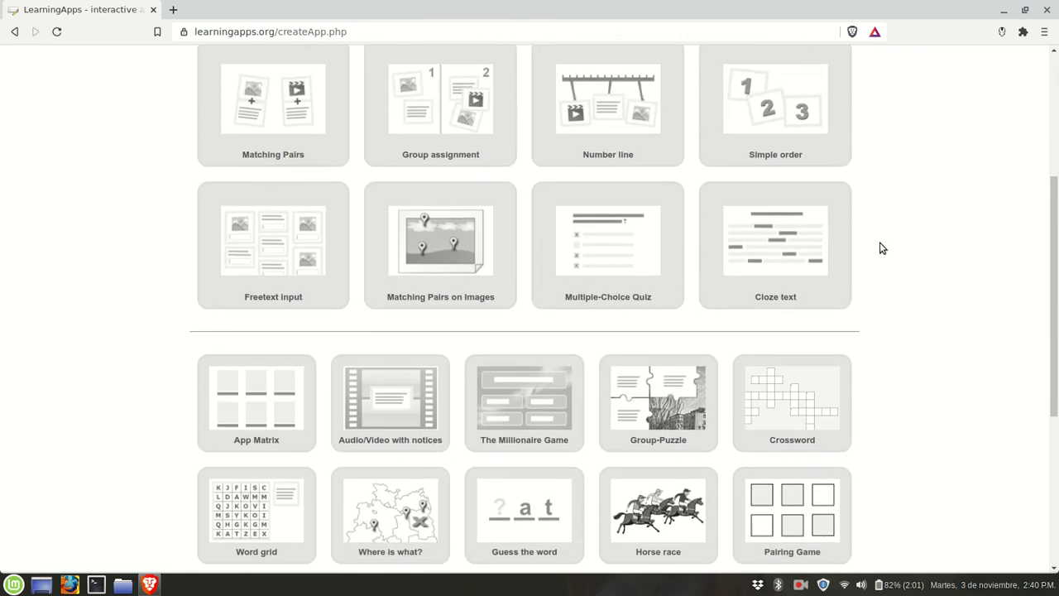
pyautogui.scroll(-4, 881, 248)
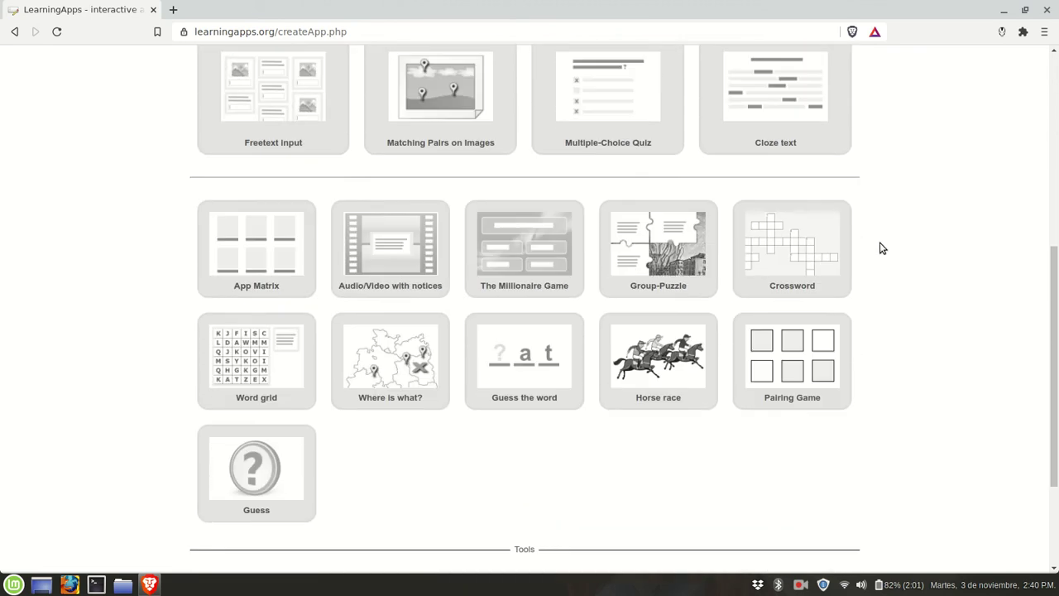
pyautogui.scroll(-1, 881, 248)
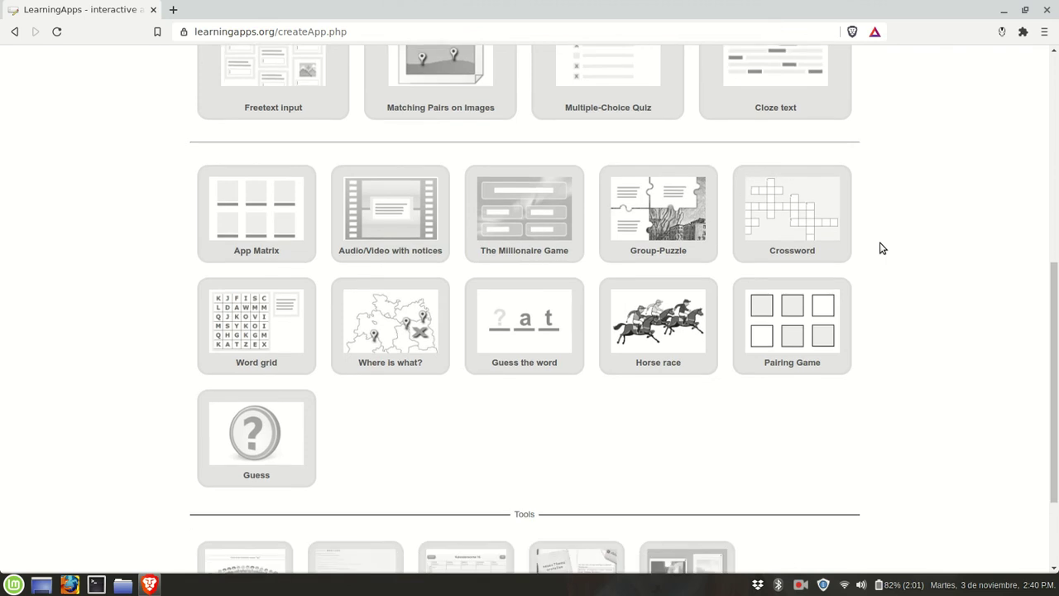
pyautogui.scroll(-2, 881, 249)
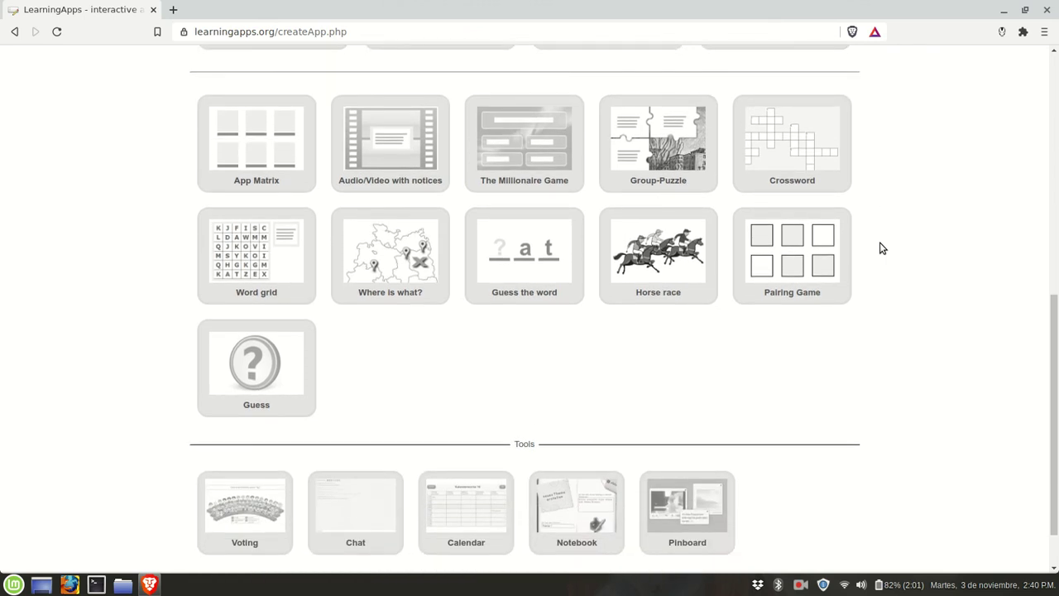
pyautogui.scroll(-2, 881, 241)
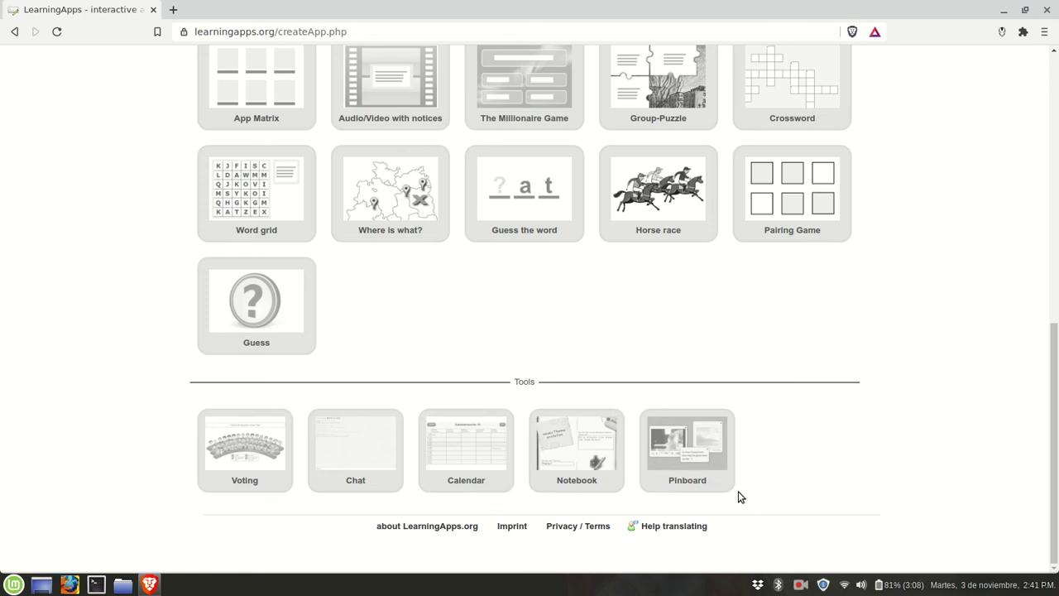
pyautogui.click(373, 452)
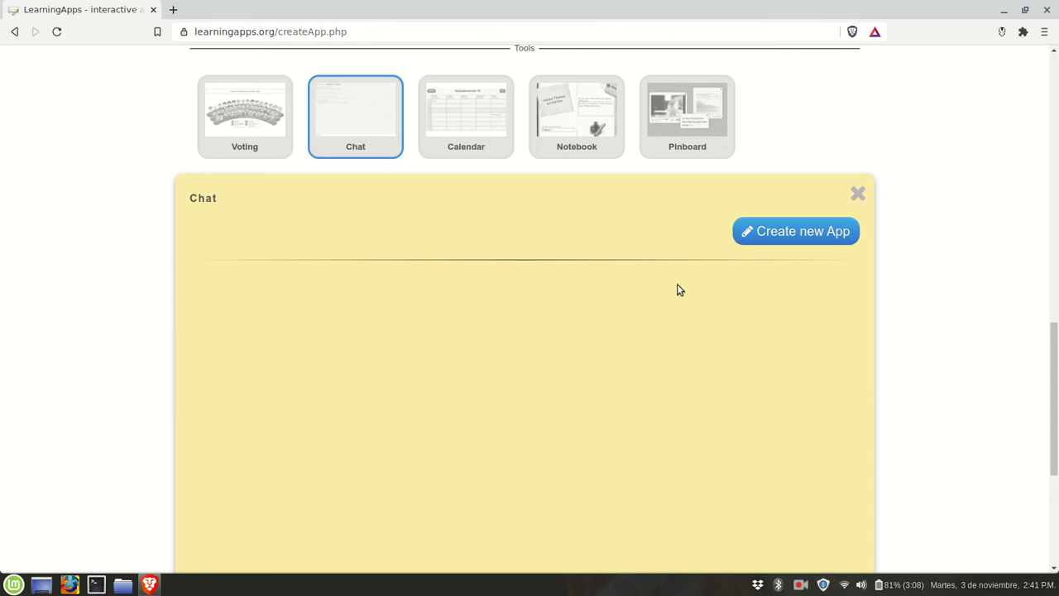
# Start a new Chat app titled 'Class Chat', leaving the task description and chat history saving empty.
pyautogui.click(768, 231)
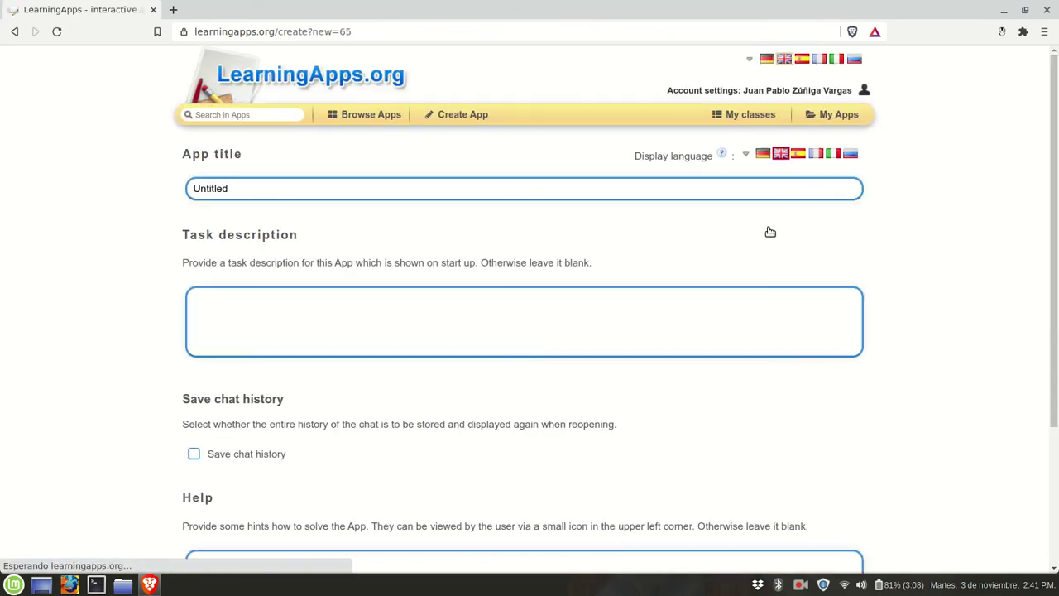
pyautogui.click(293, 189)
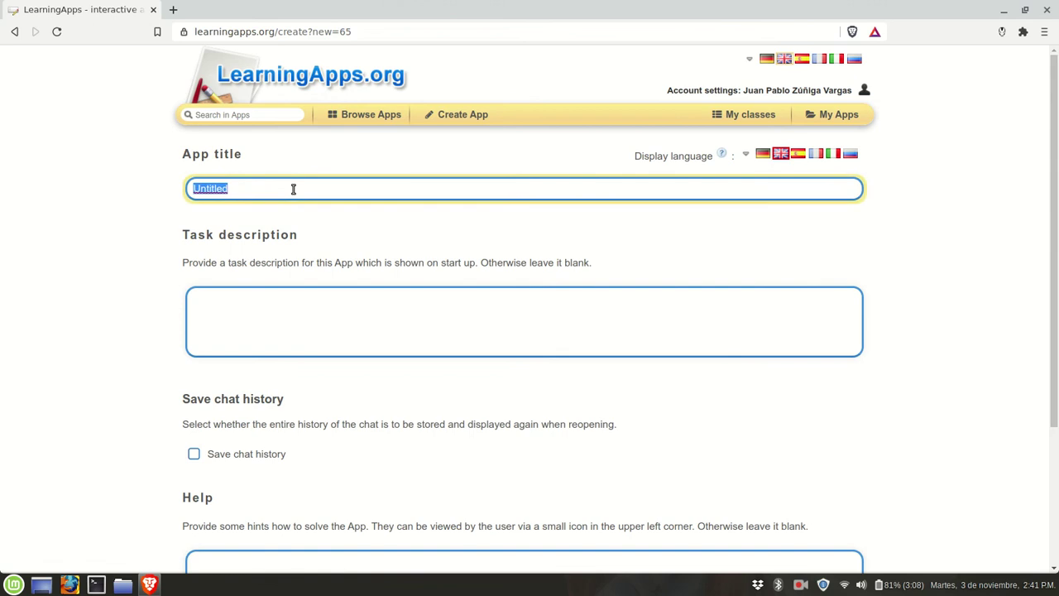
pyautogui.write('Class Chat')
pyautogui.scroll(-3, 295, 187)
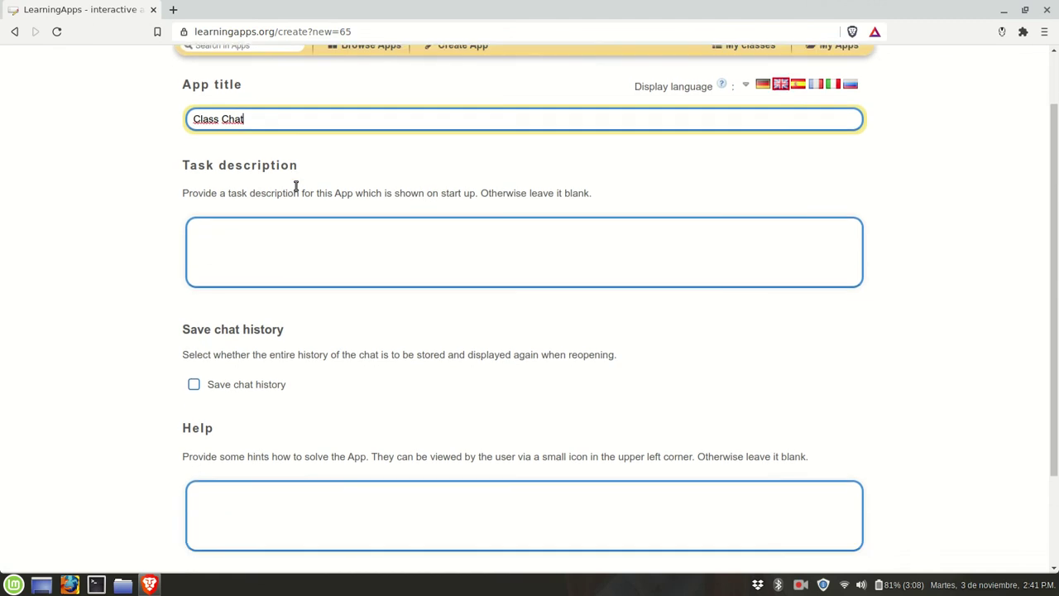
pyautogui.click(277, 212)
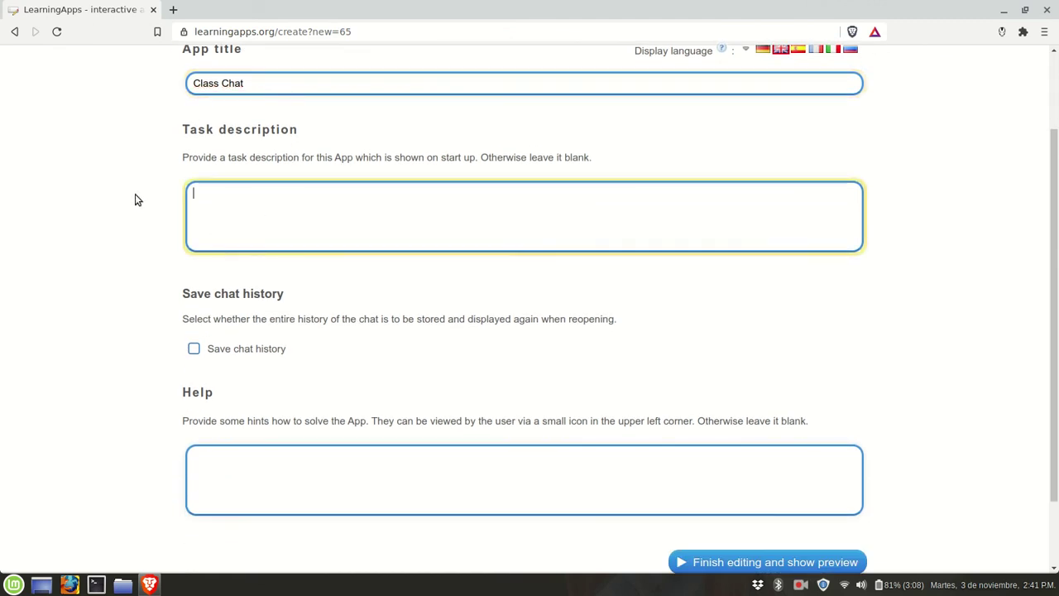
pyautogui.scroll(-2, 563, 222)
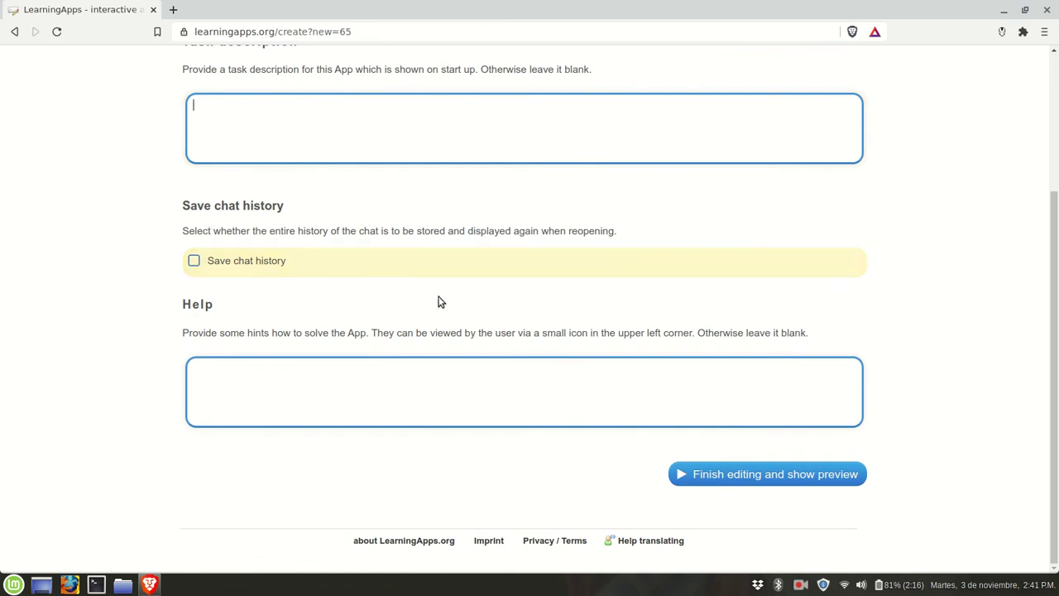
pyautogui.scroll(4, 567, 300)
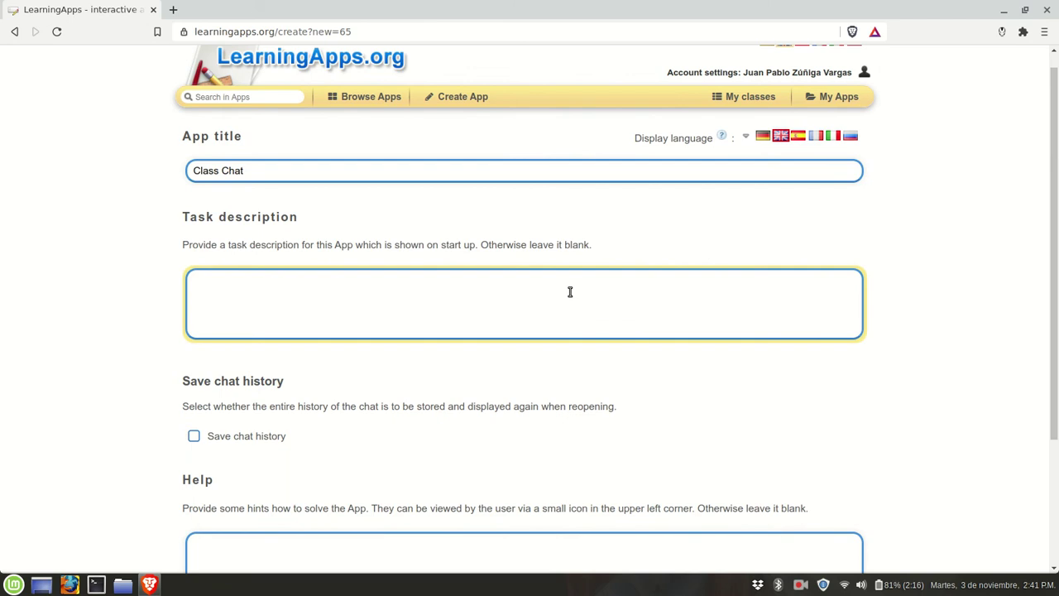
pyautogui.scroll(-4, 569, 291)
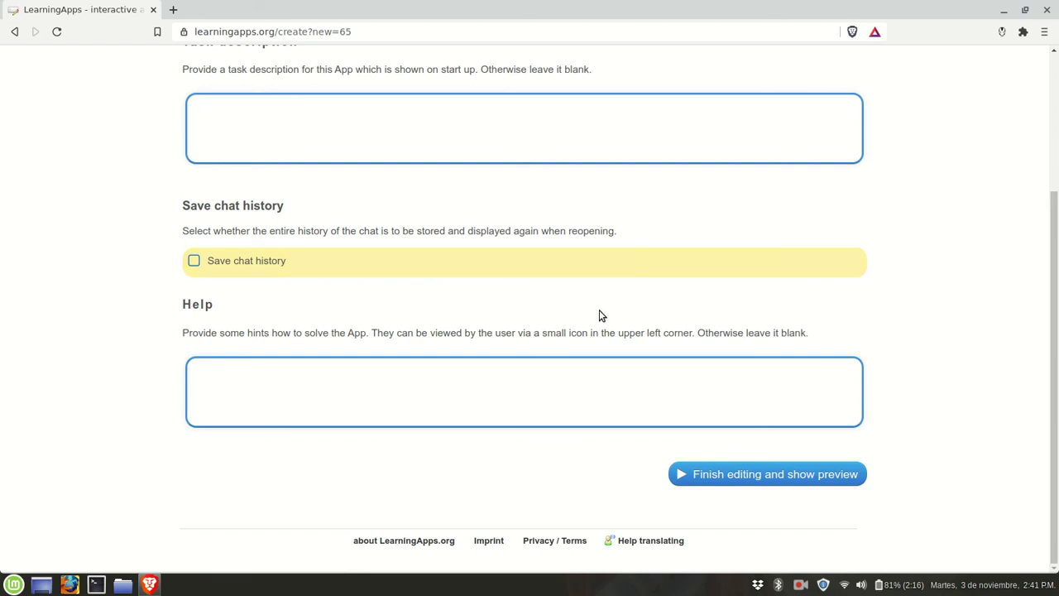
# Preview the Class Chat app and log in with a placeholder display name and the teal colour.
pyautogui.click(768, 483)
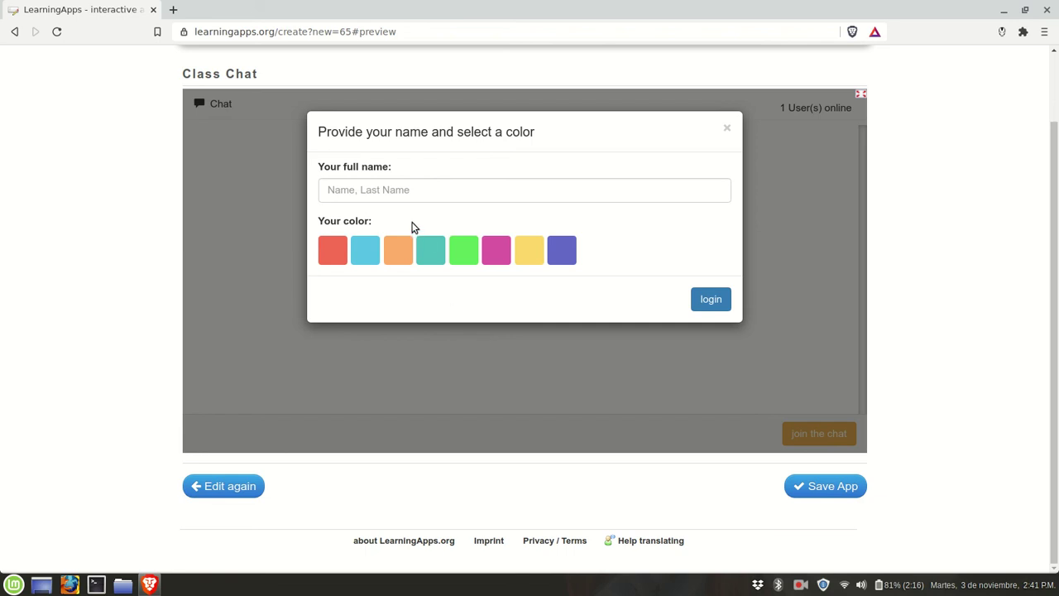
pyautogui.click(389, 191)
pyautogui.write('X')
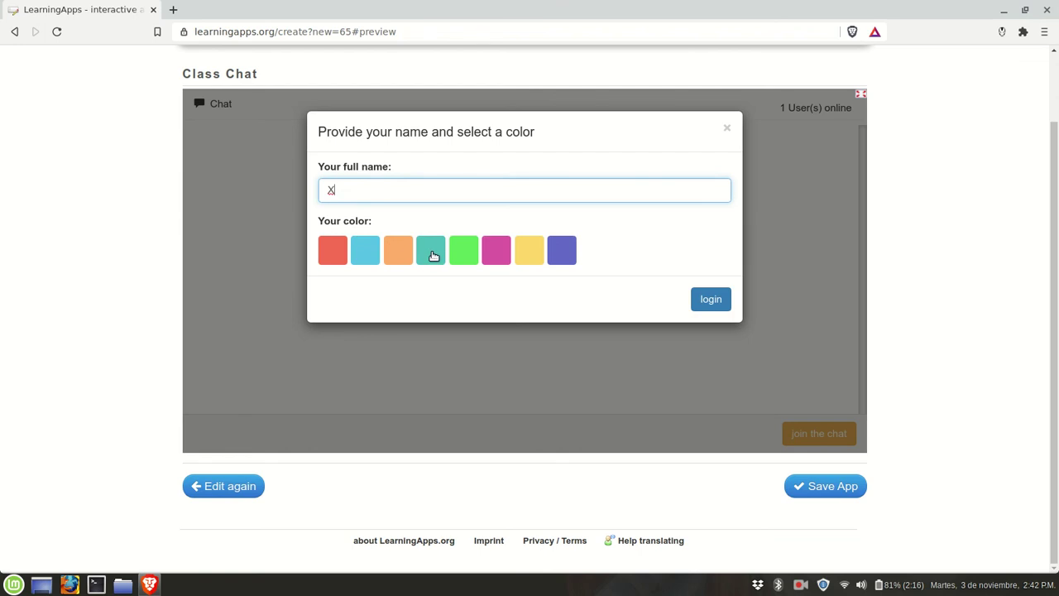
pyautogui.click(432, 254)
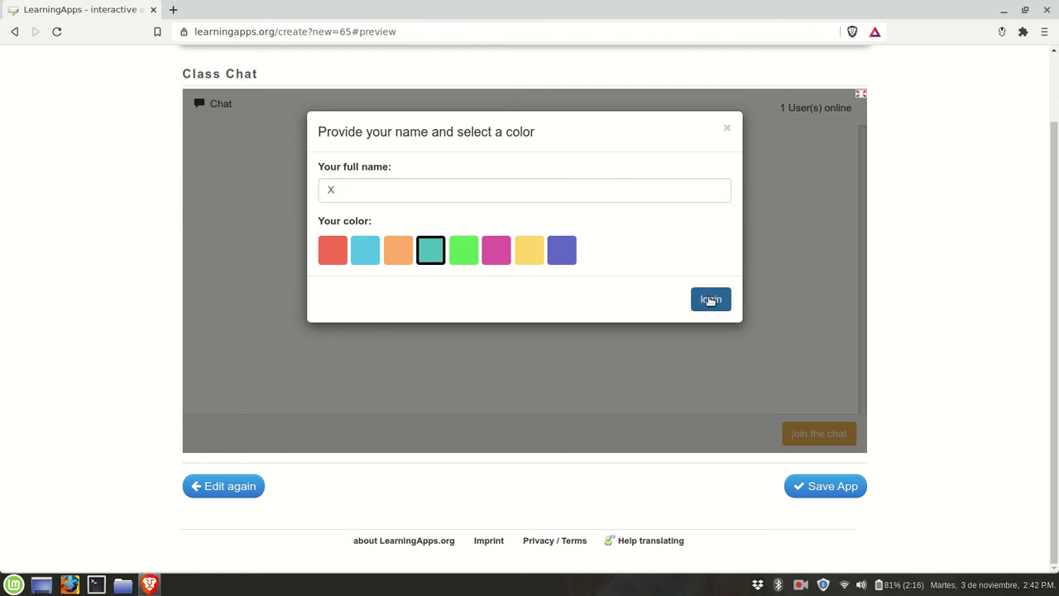
pyautogui.click(709, 300)
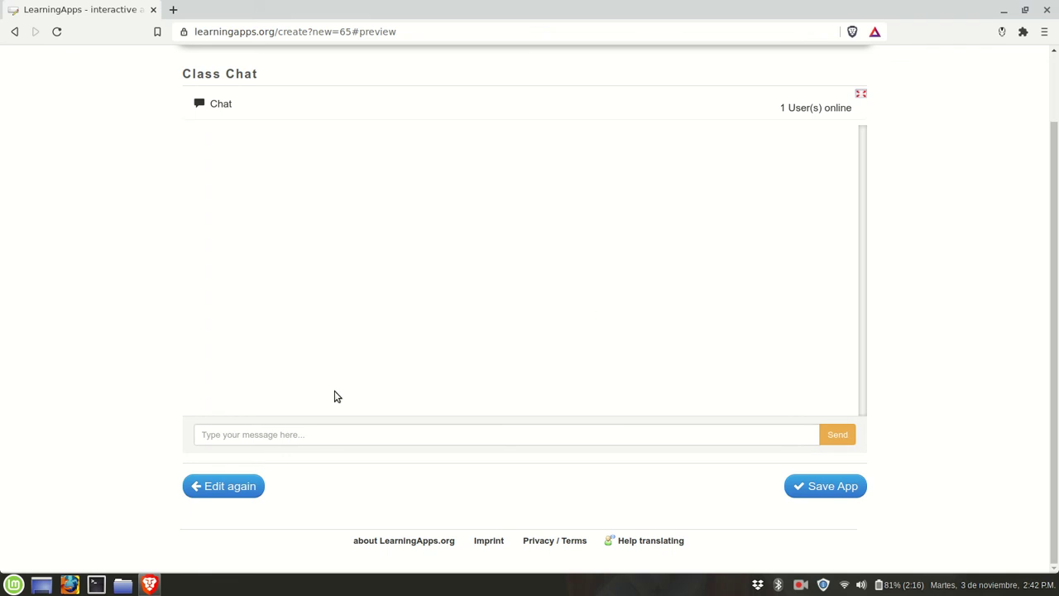
# Send a 'Hello!' test message in the Class Chat preview and scroll to check it appeared.
pyautogui.click(248, 436)
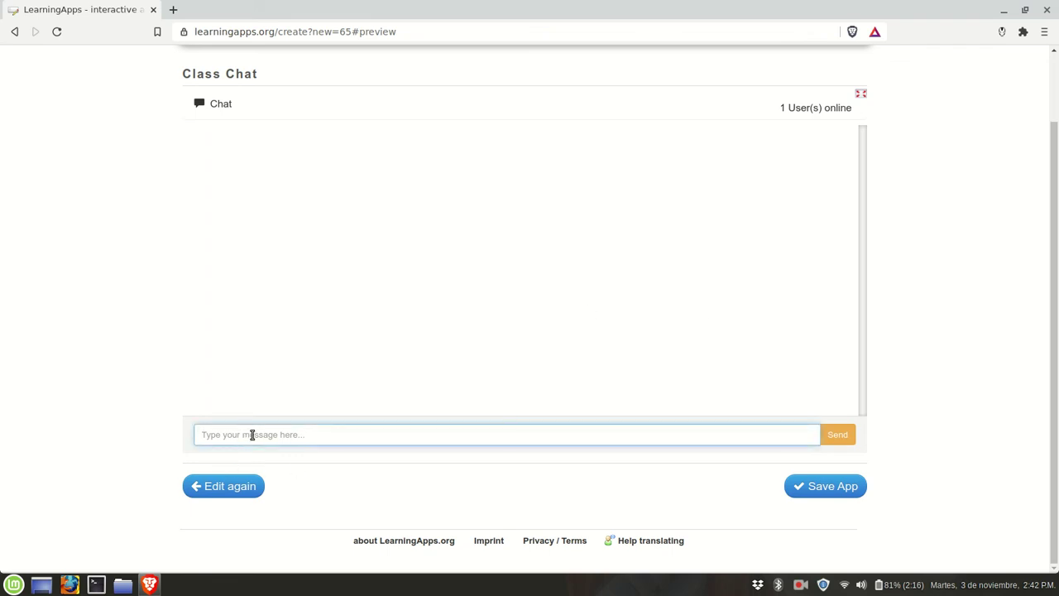
pyautogui.write('Hello!')
pyautogui.click(840, 434)
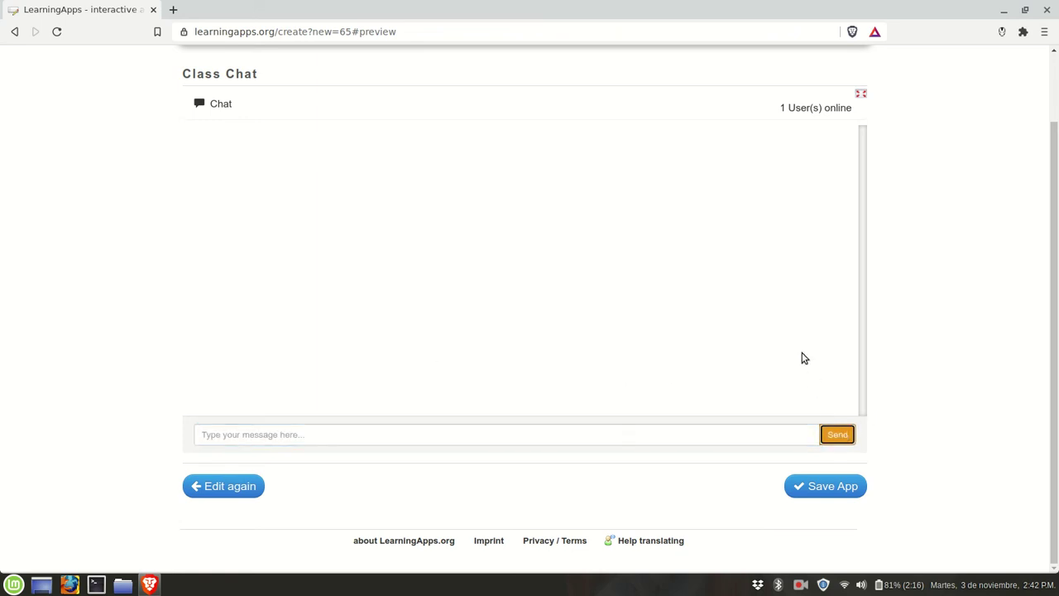
pyautogui.scroll(1, 801, 358)
pyautogui.scroll(-1, 801, 357)
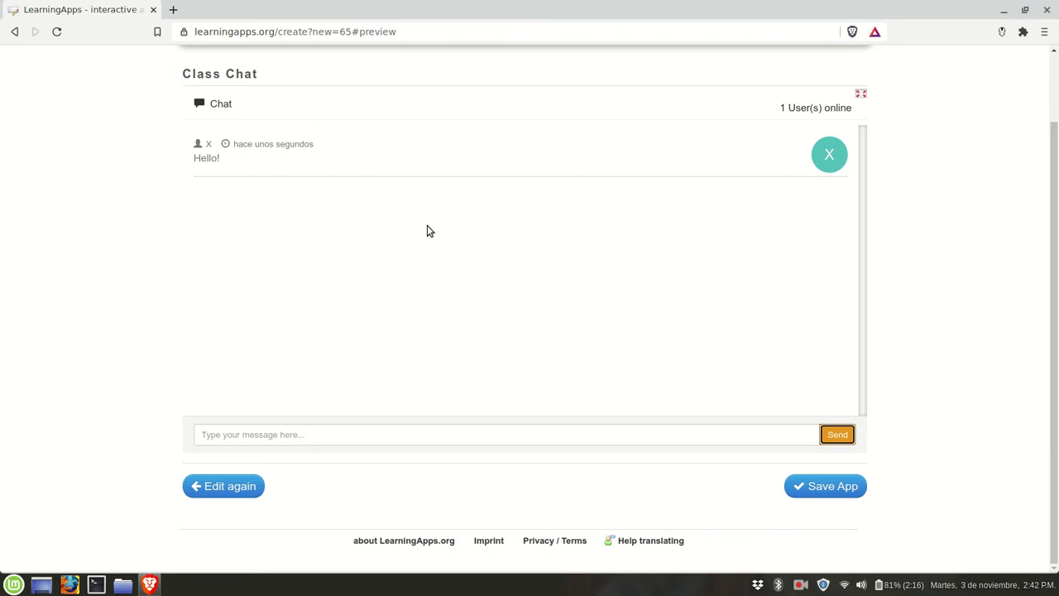
pyautogui.scroll(1, 439, 239)
pyautogui.scroll(-1, 439, 239)
pyautogui.scroll(1, 269, 253)
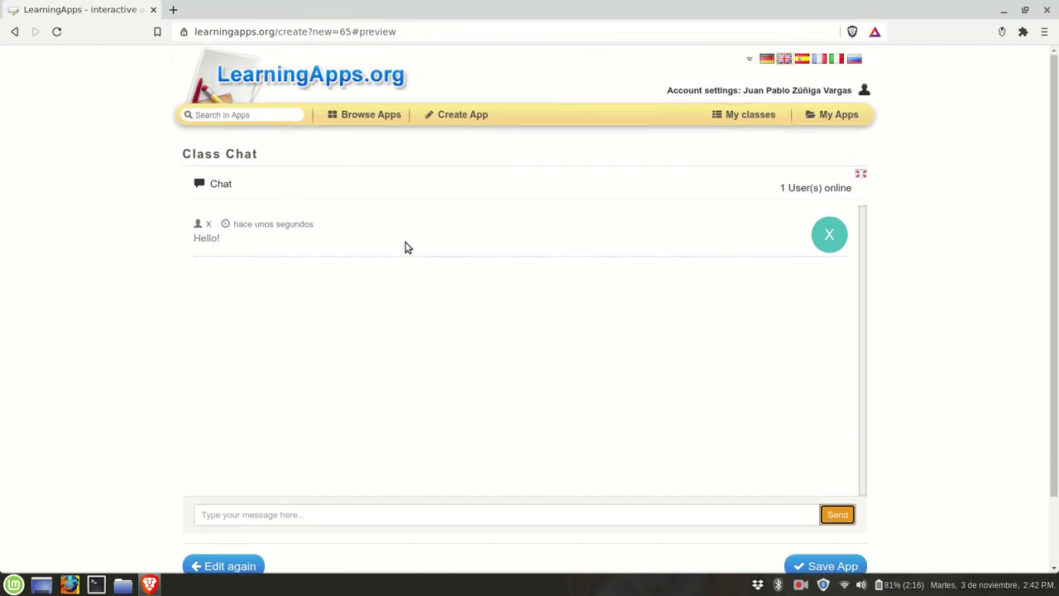
pyautogui.scroll(-1, 453, 250)
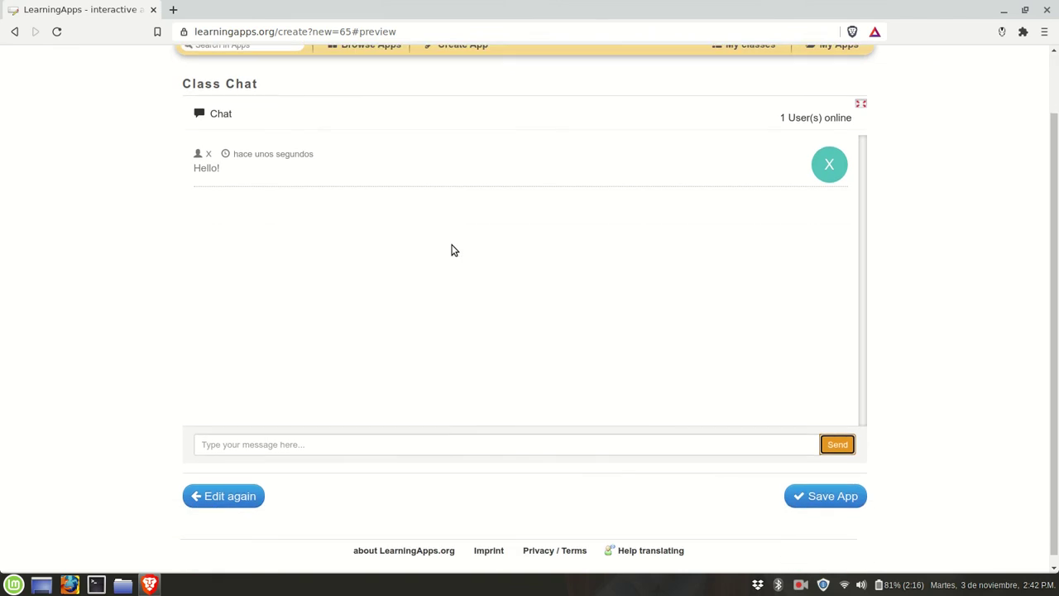
pyautogui.scroll(1, 489, 241)
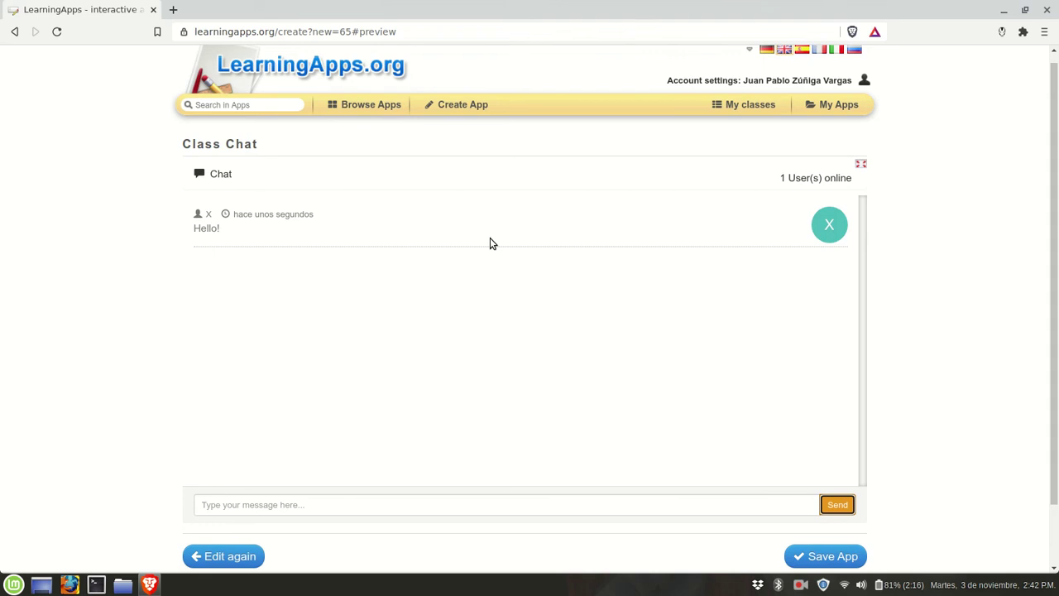
pyautogui.scroll(-1, 471, 250)
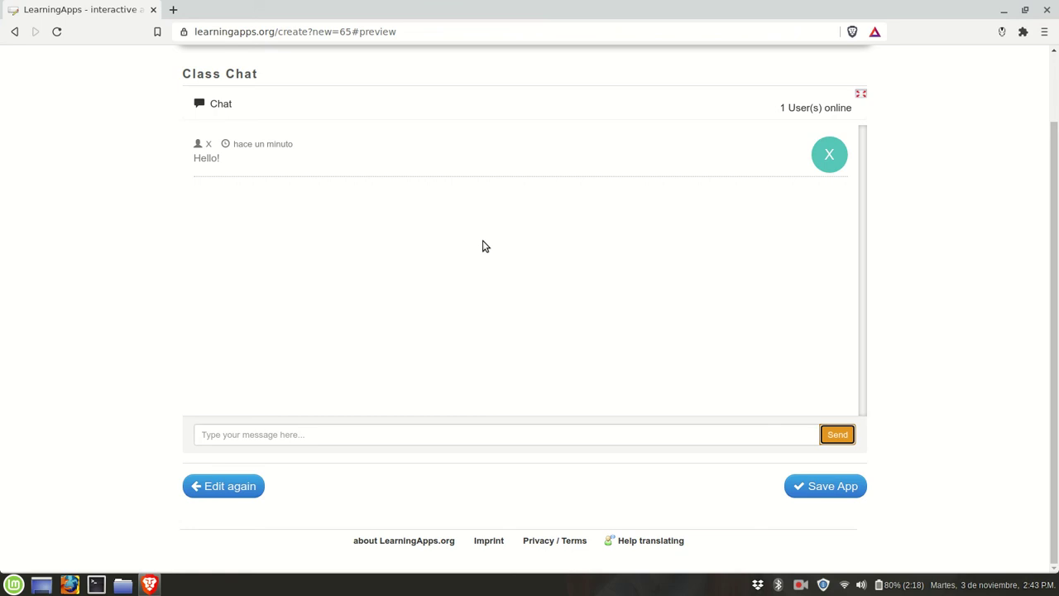
pyautogui.scroll(2, 444, 245)
pyautogui.scroll(-2, 444, 245)
# Save the Class Chat app, then move its My Apps tile into the Practice folder.
pyautogui.click(833, 493)
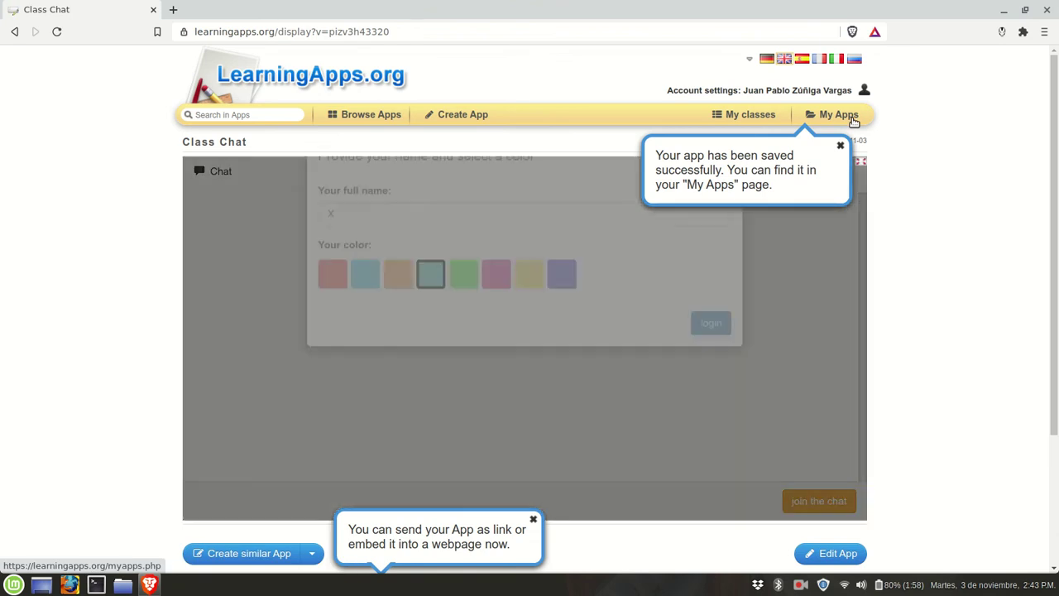
pyautogui.click(853, 121)
pyautogui.scroll(-5, 787, 156)
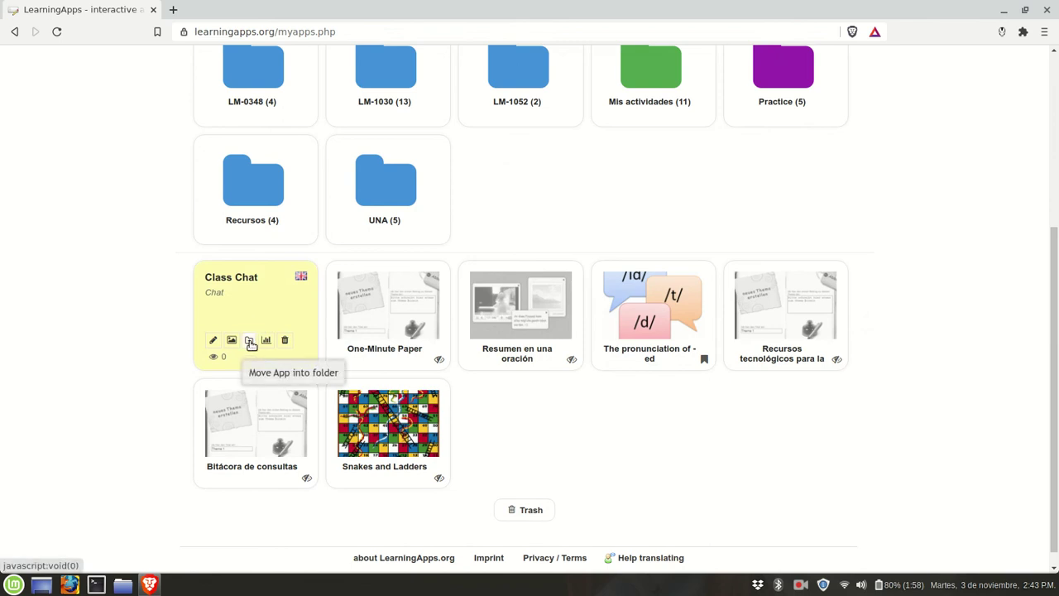
pyautogui.click(249, 339)
pyautogui.click(416, 285)
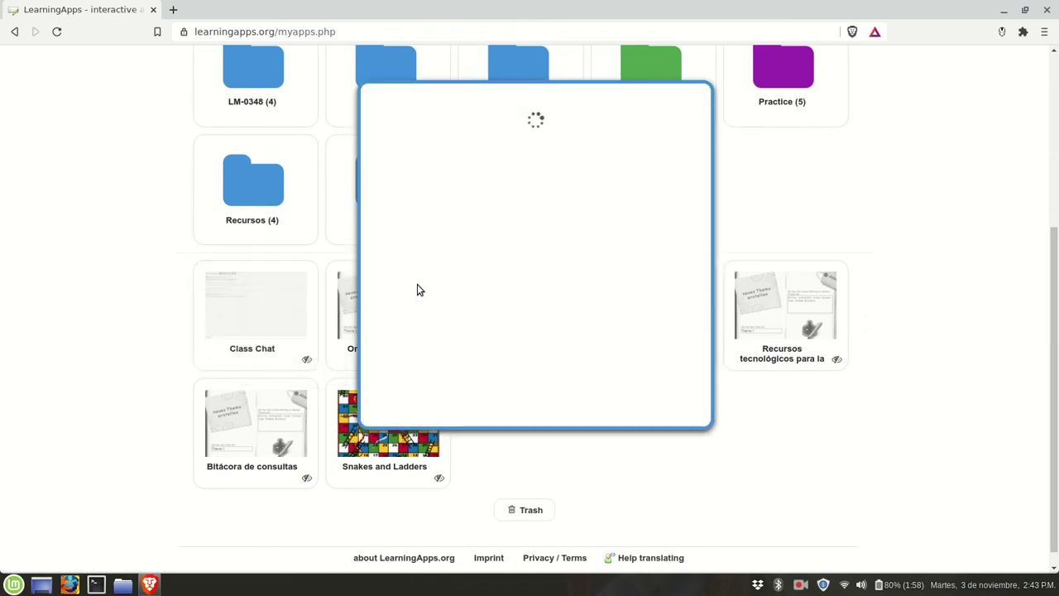
pyautogui.scroll(3, 978, 327)
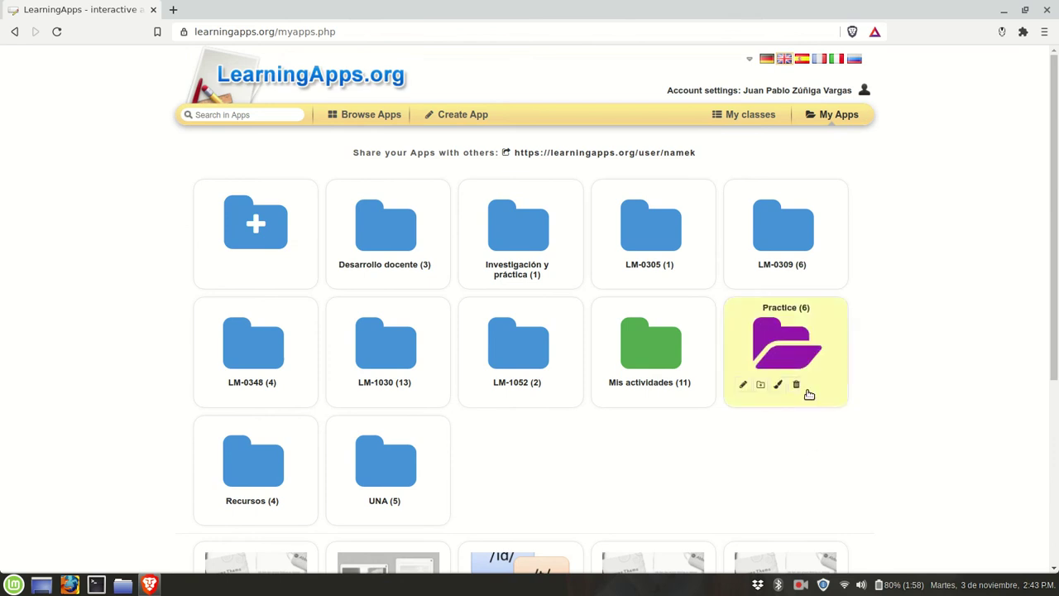
# Open the Practice folder and scroll through its six apps, including Class Chat.
pyautogui.click(806, 390)
pyautogui.scroll(-1, 314, 347)
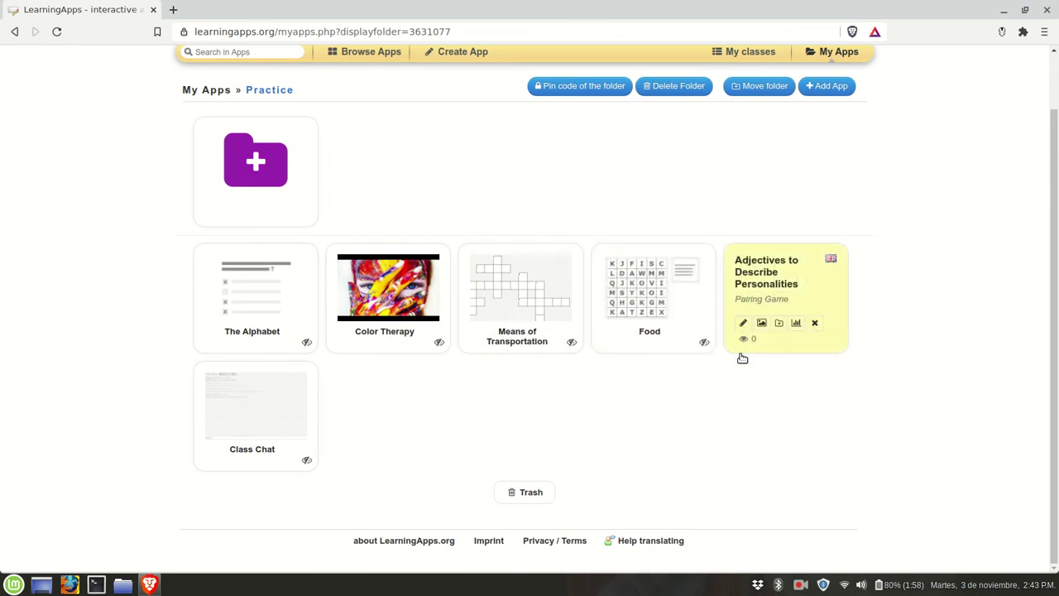
pyautogui.scroll(1, 856, 424)
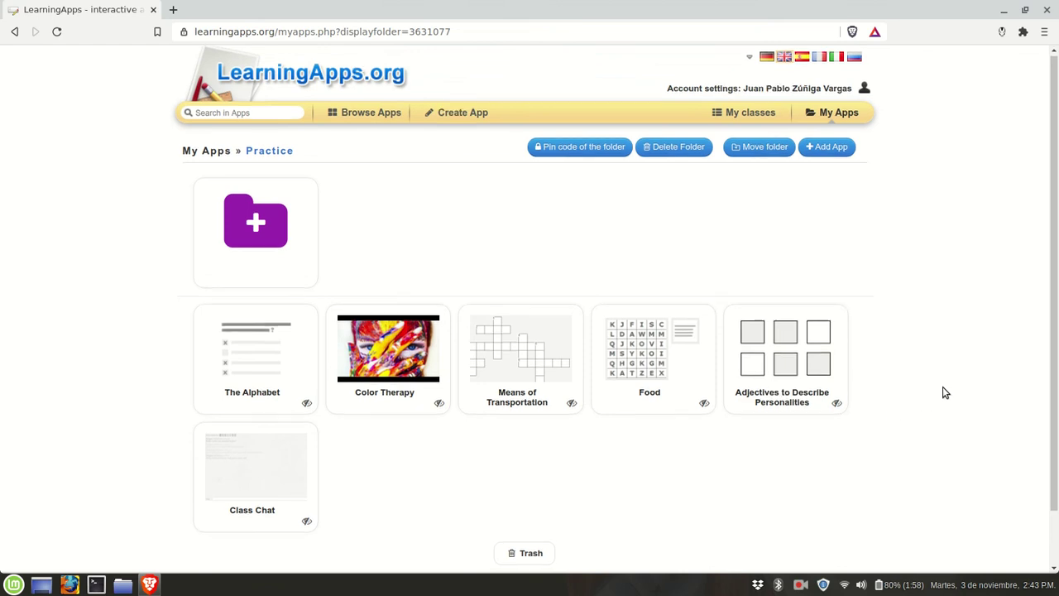
pyautogui.scroll(-1, 942, 389)
pyautogui.scroll(1, 942, 389)
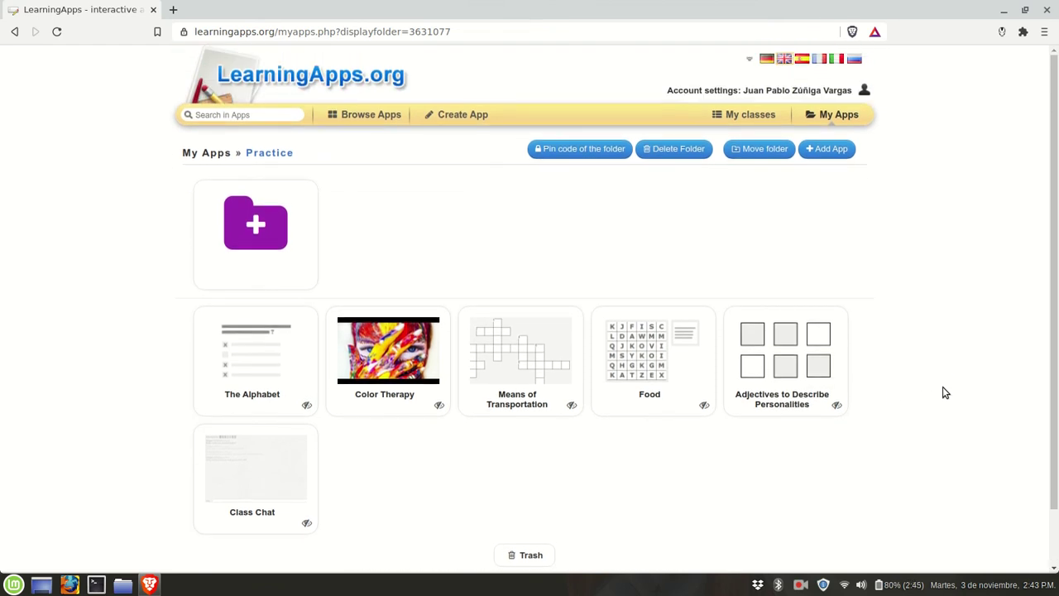
pyautogui.scroll(-1, 934, 388)
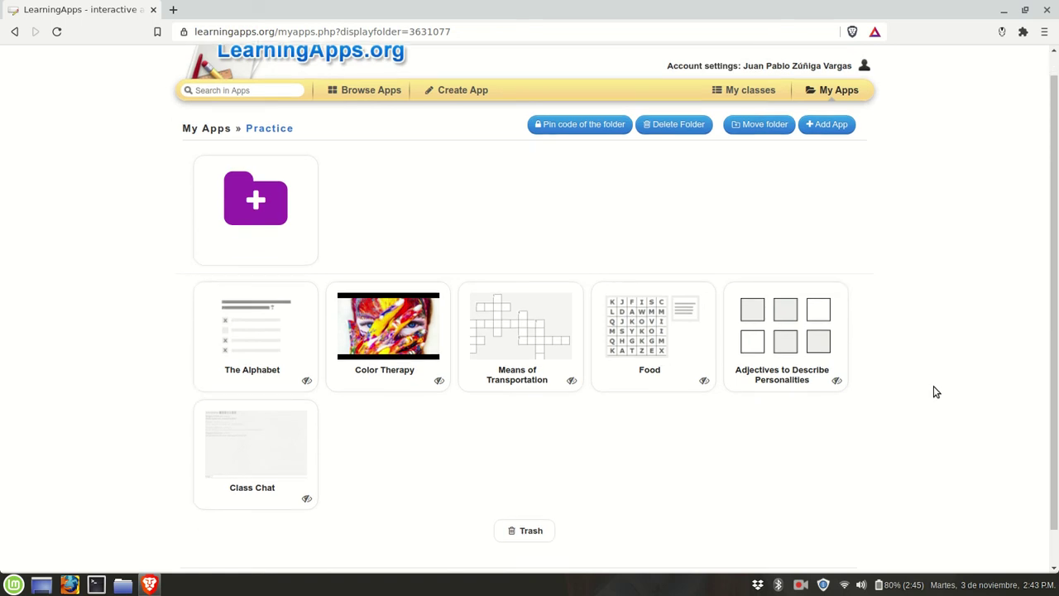
pyautogui.scroll(1, 933, 389)
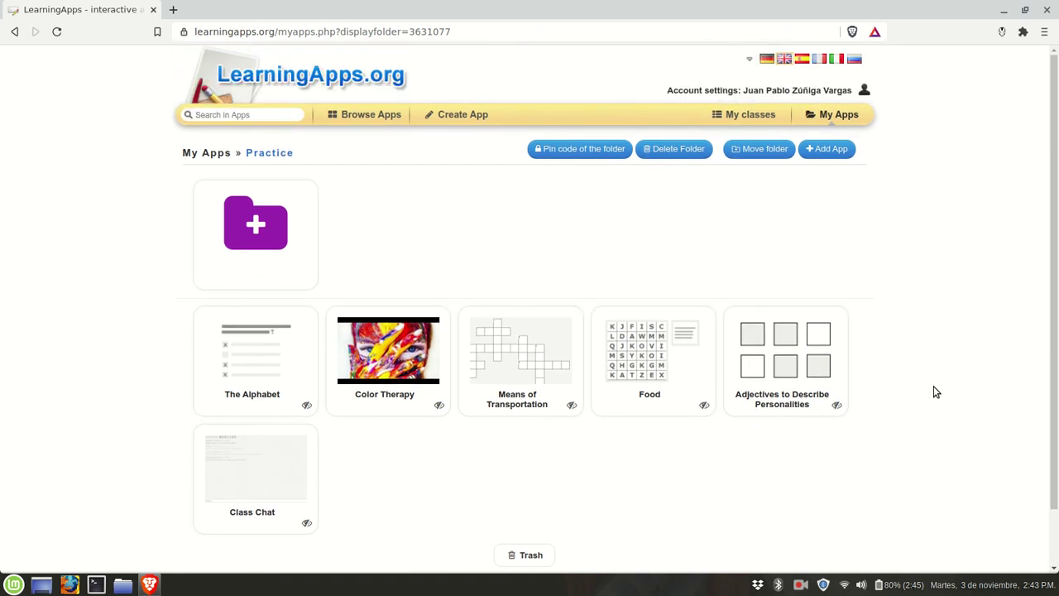